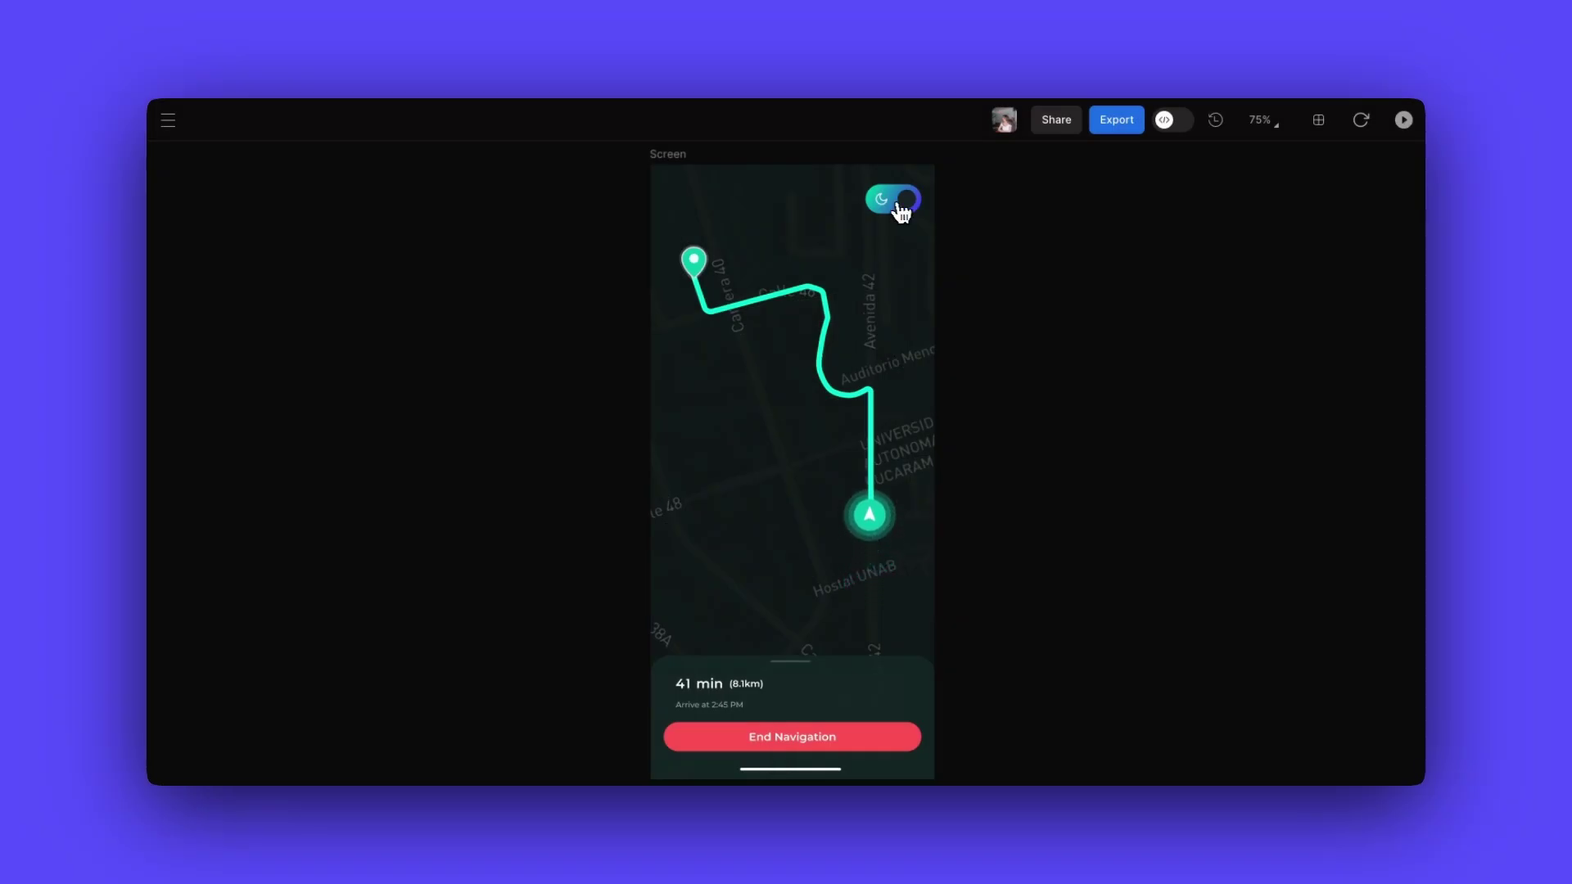
- Toggle the map preview to light mode and then back to dark mode
click(901, 210)
click(910, 210)
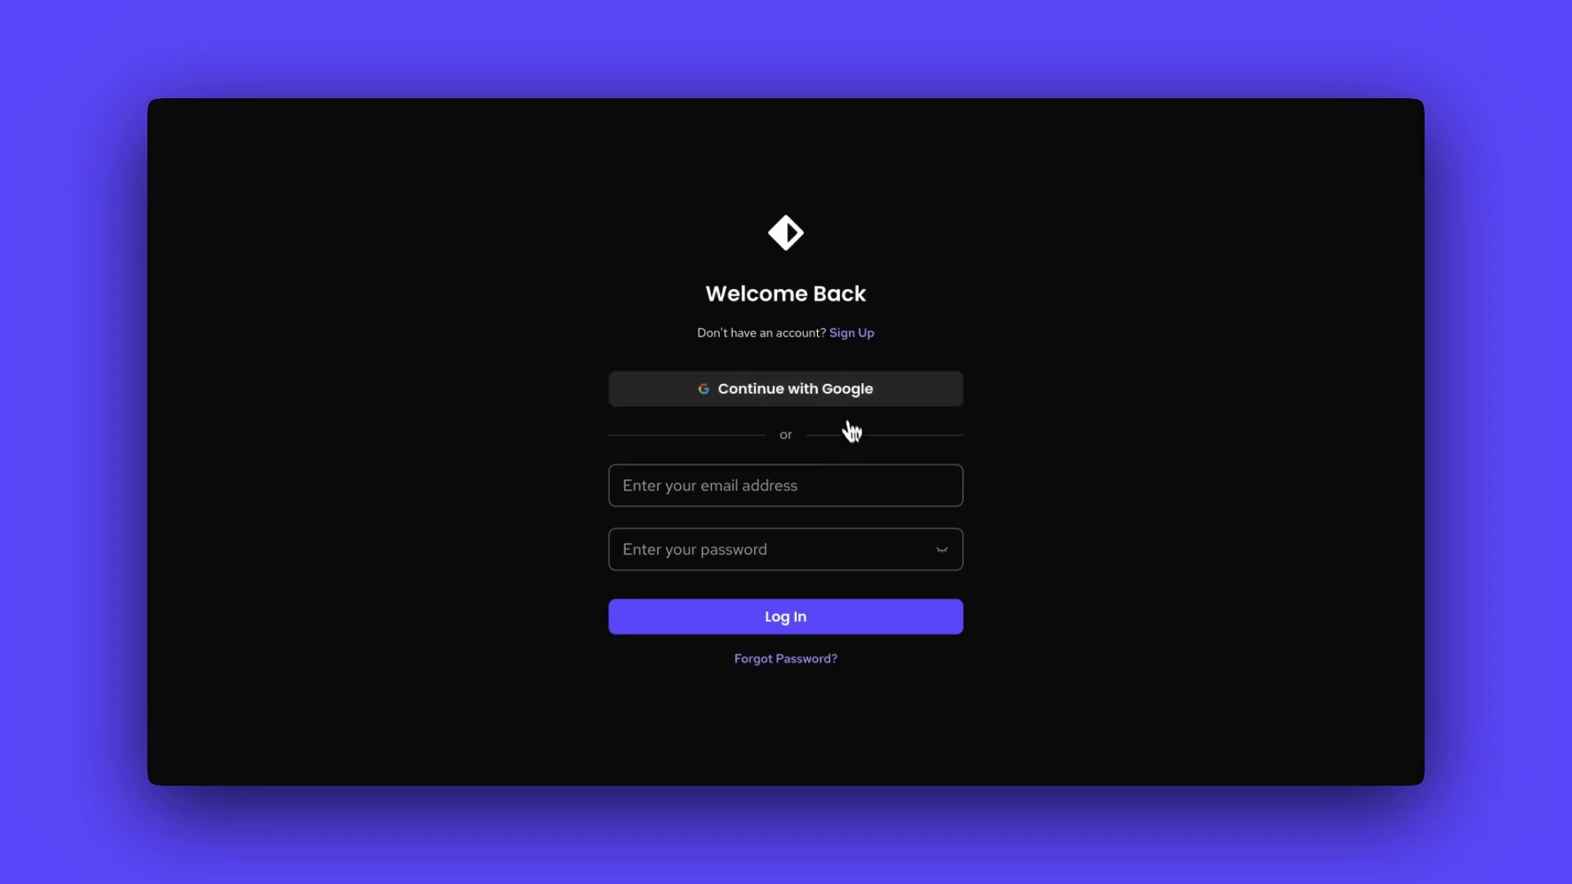
- Sign in with Google, then pick File.svg from Downloads > _Import for import
click(835, 401)
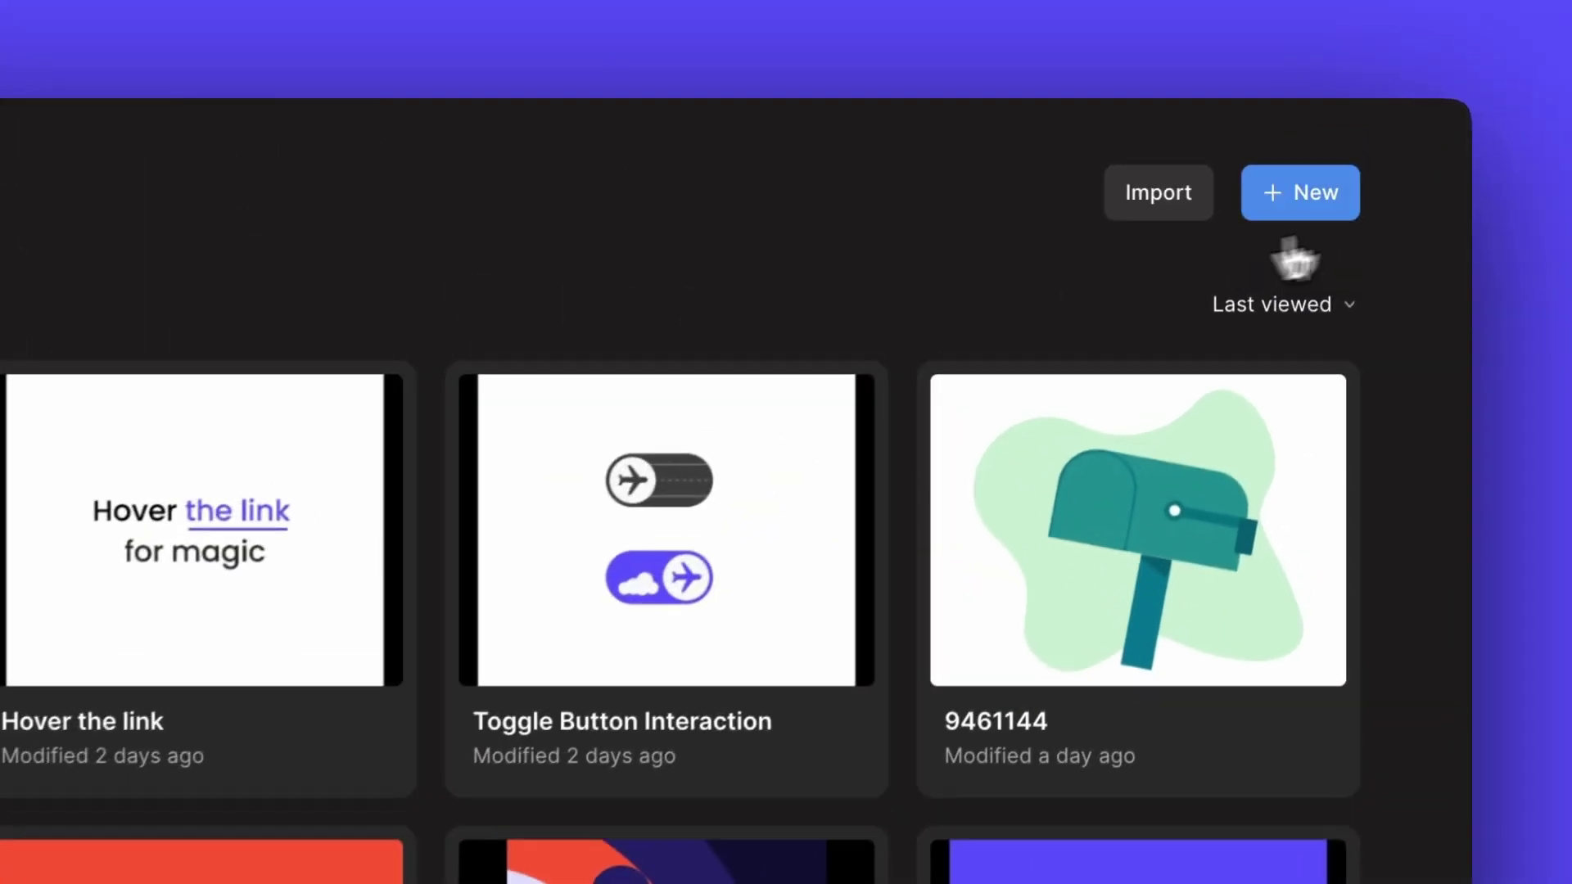
click(1338, 145)
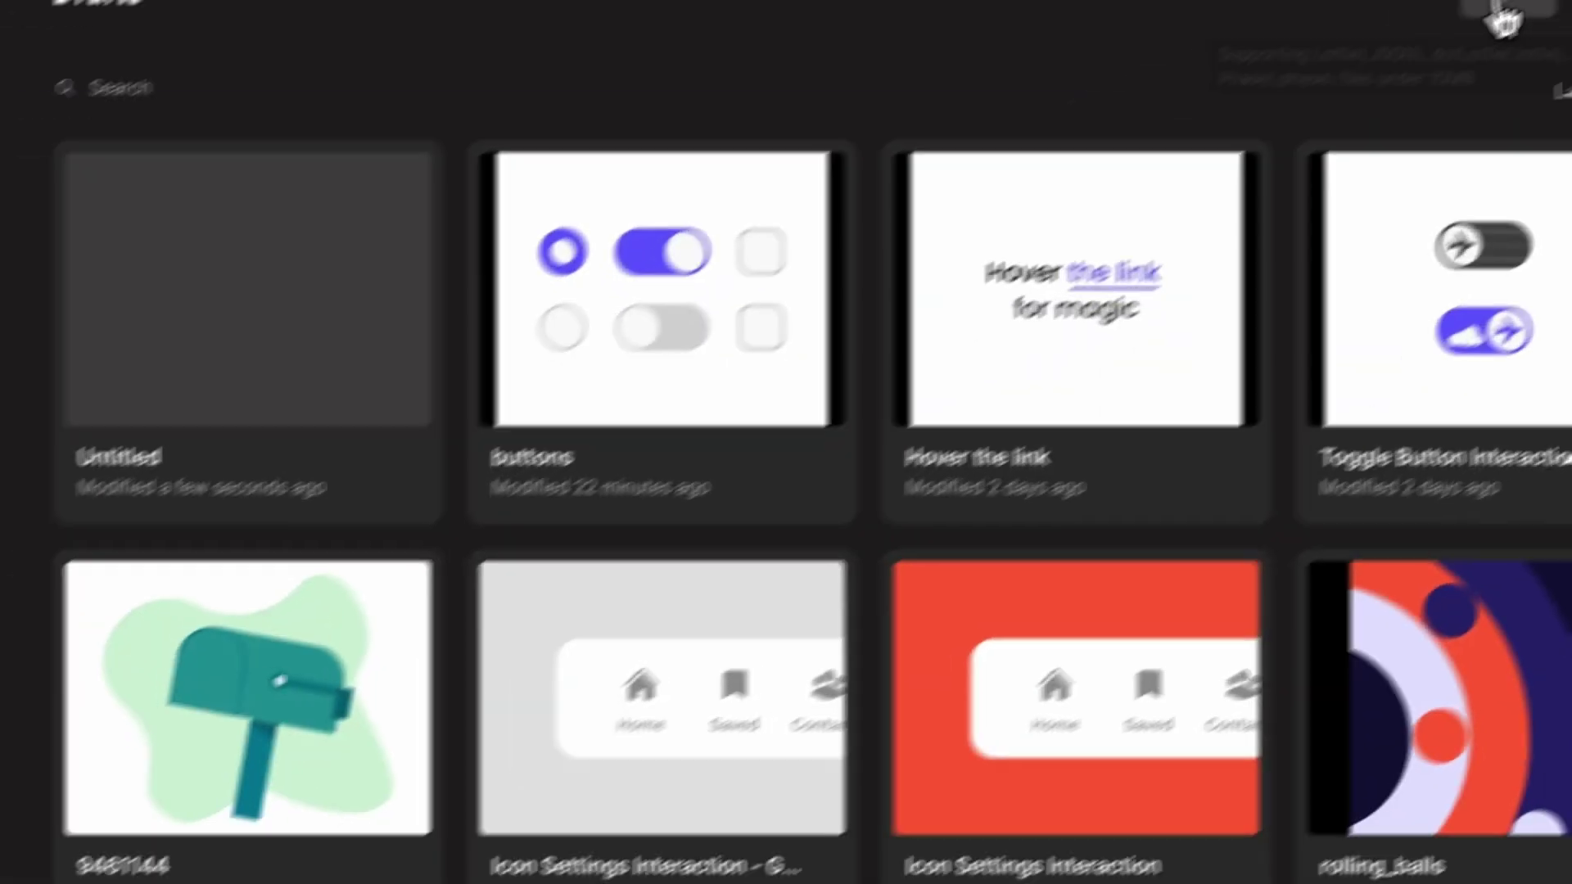
click(1503, 12)
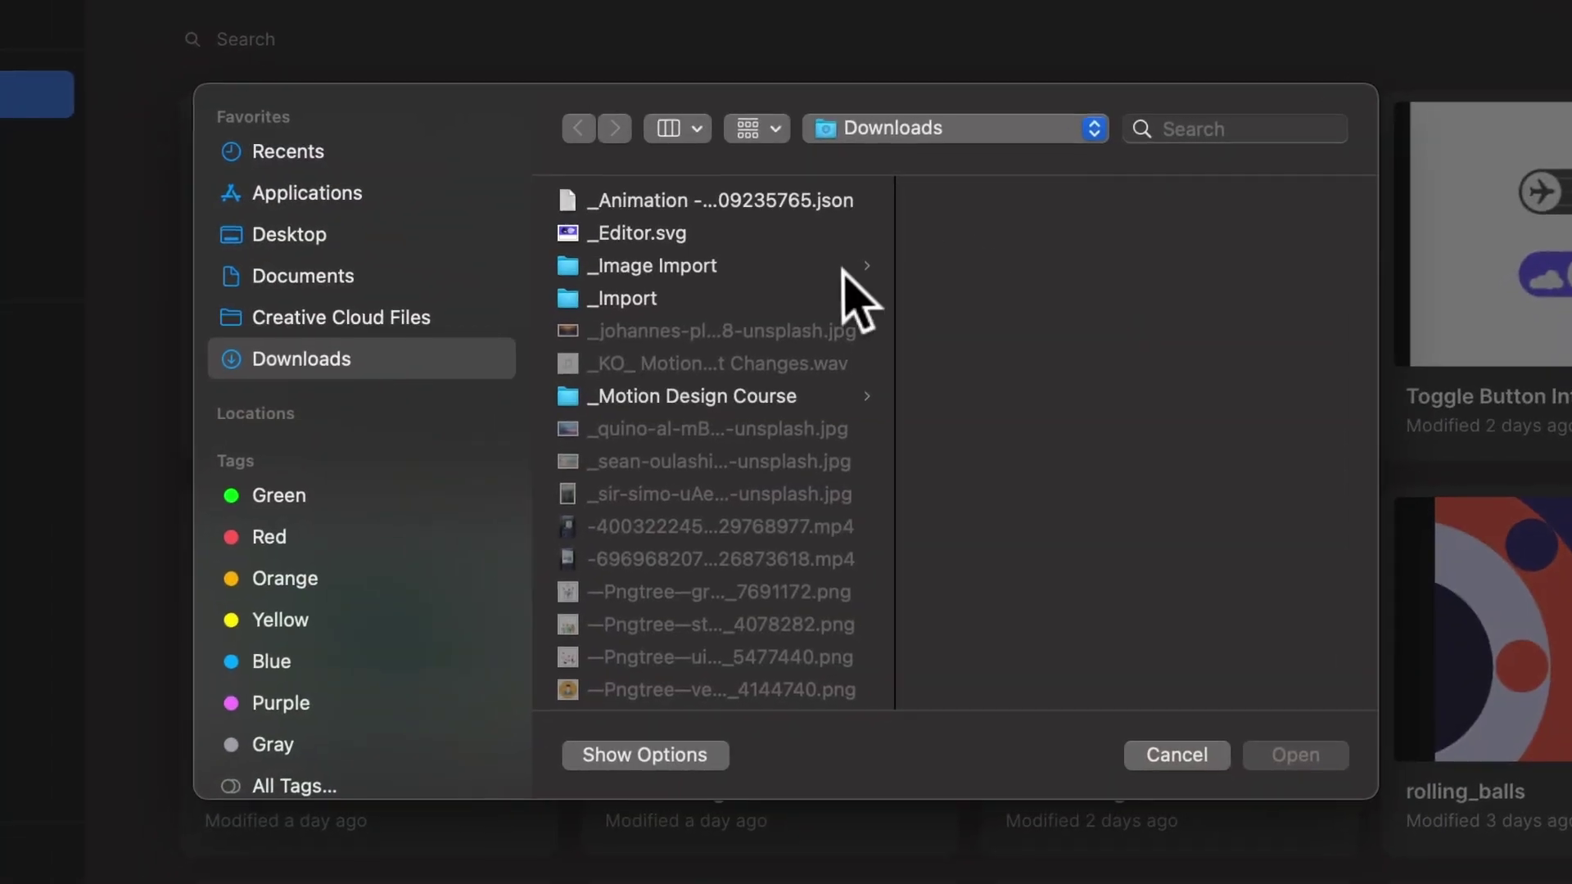
click(970, 204)
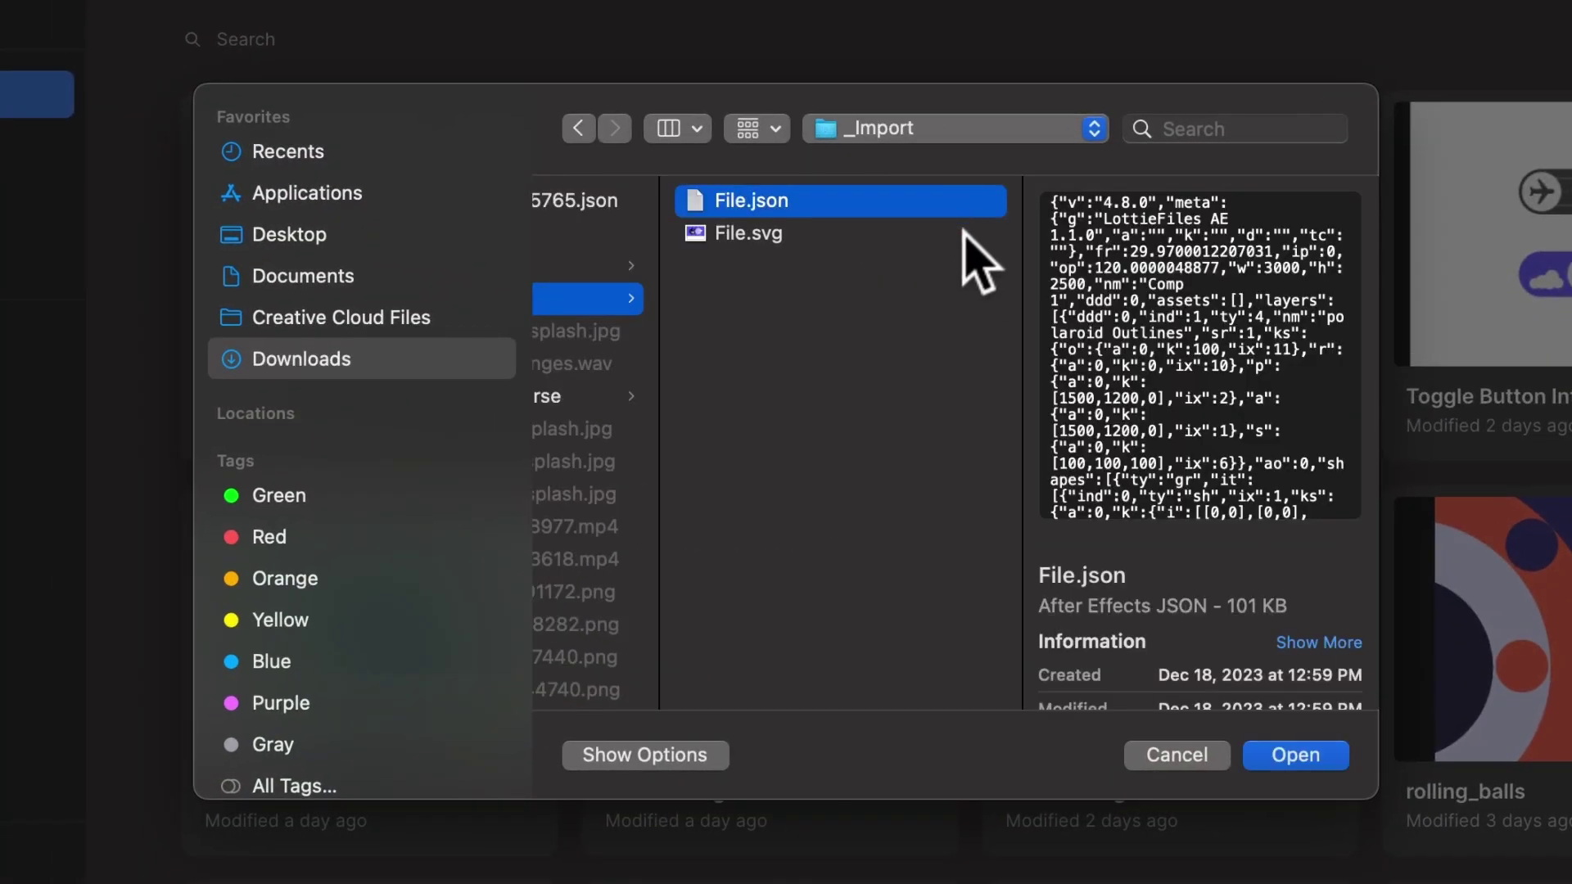
click(942, 235)
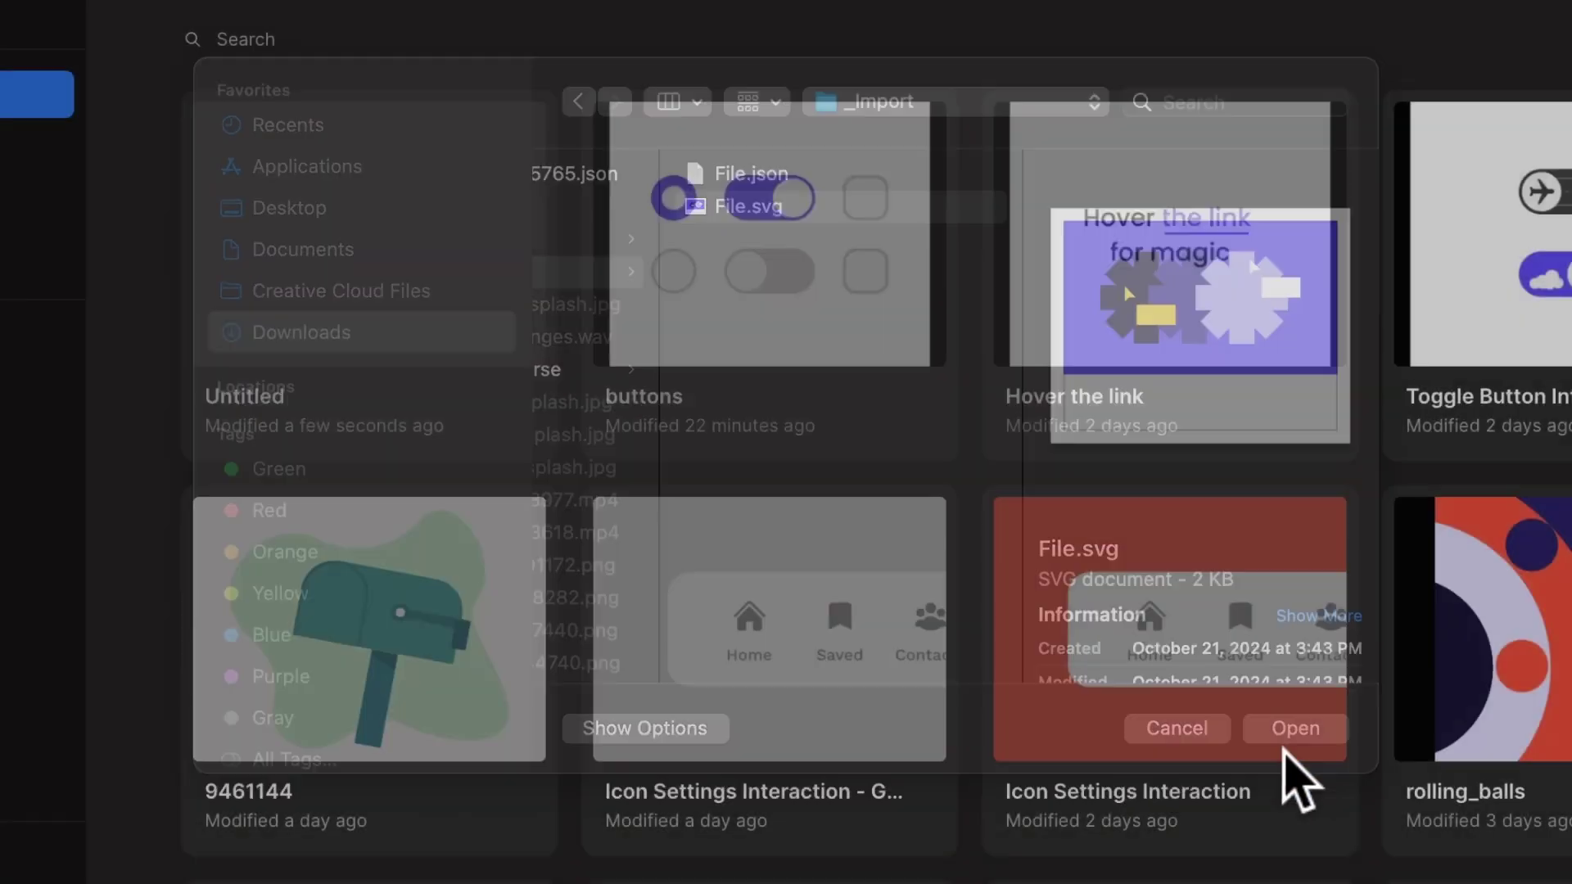
- Finish importing File.svg, then export the Best Furniture frame from Figma with the Phase Export plugin
click(1295, 755)
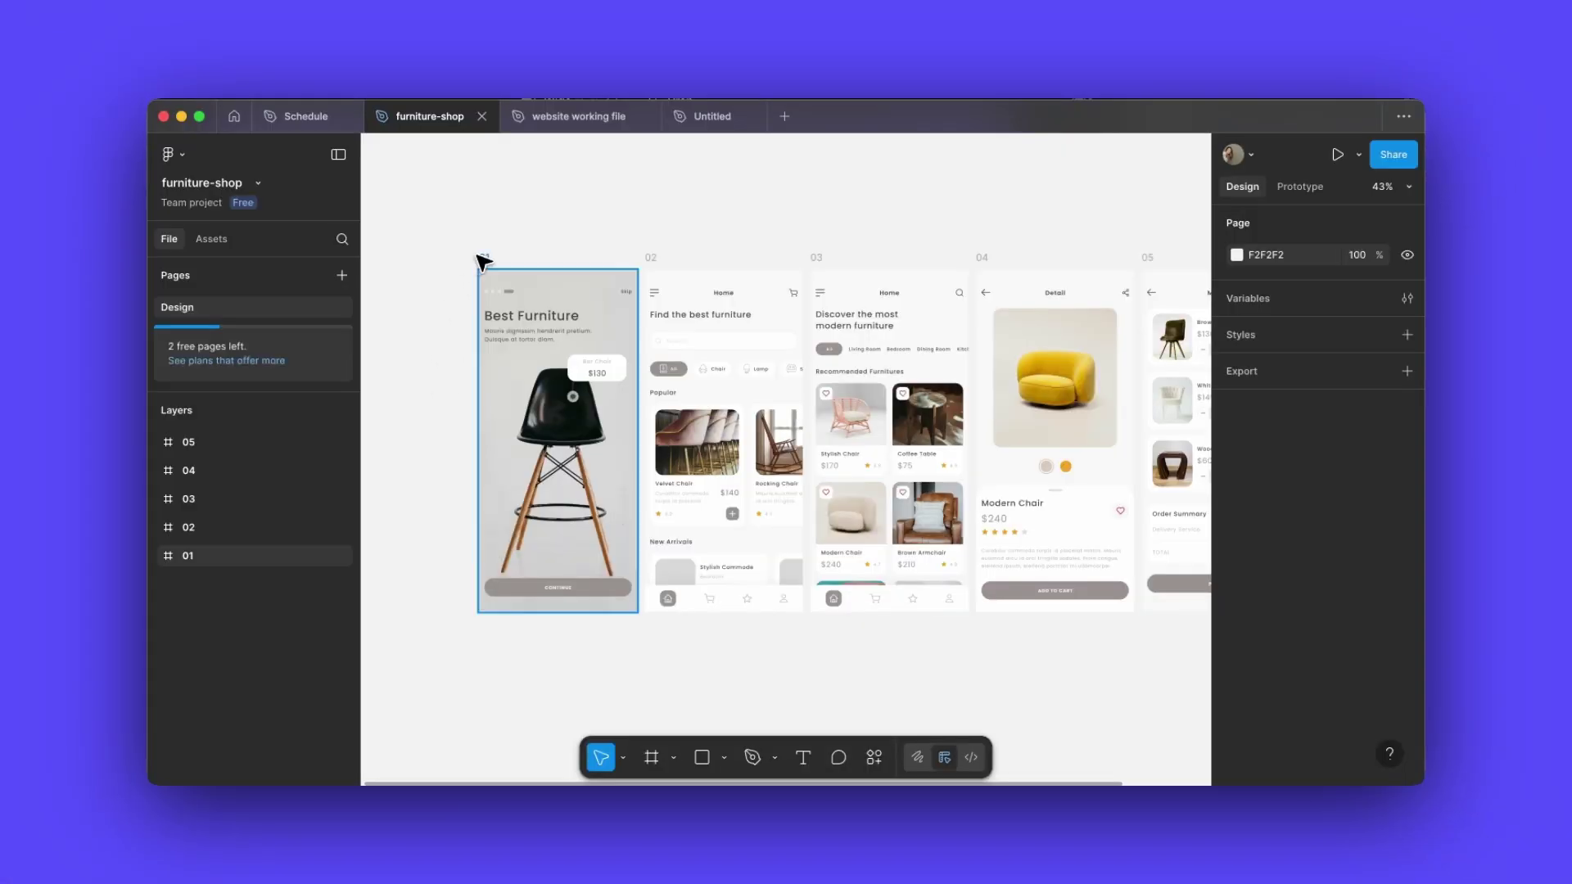
click(533, 325)
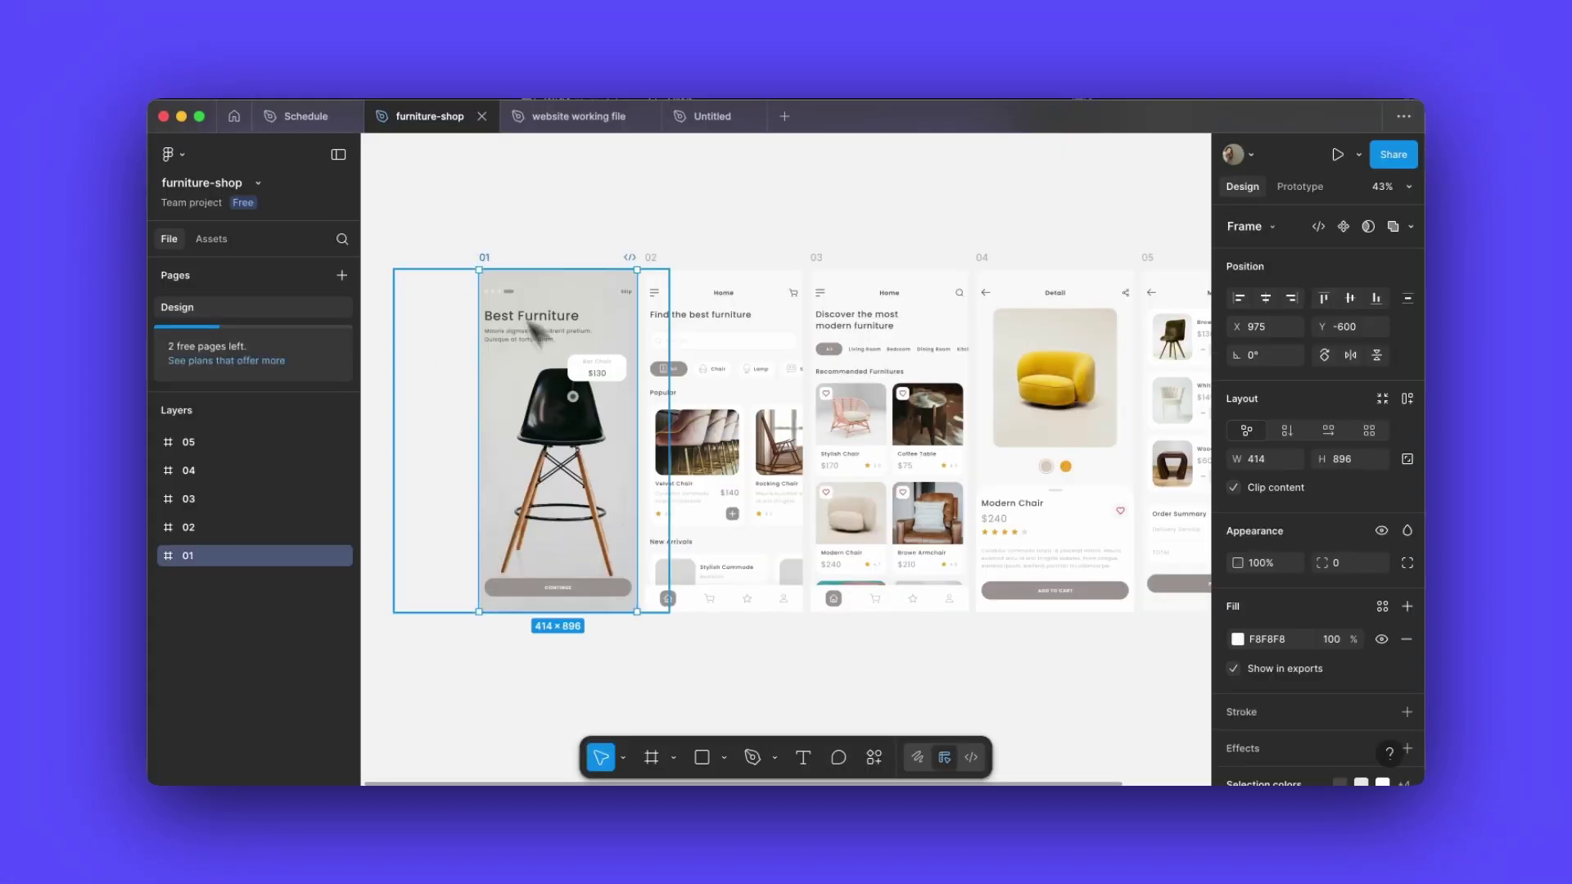
click(873, 754)
click(818, 302)
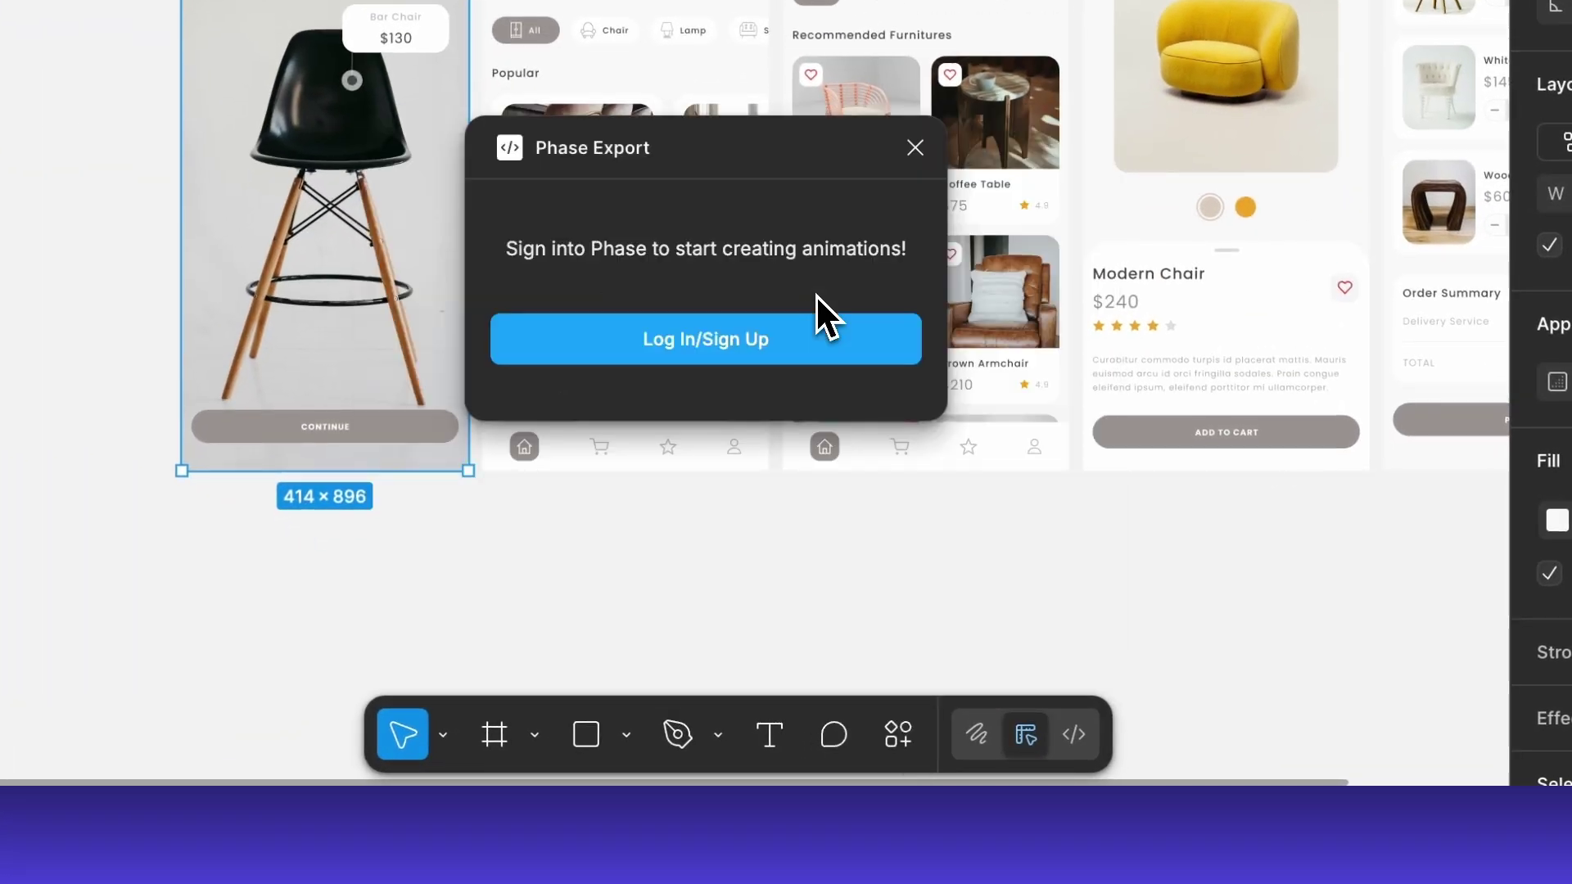
click(798, 338)
click(792, 340)
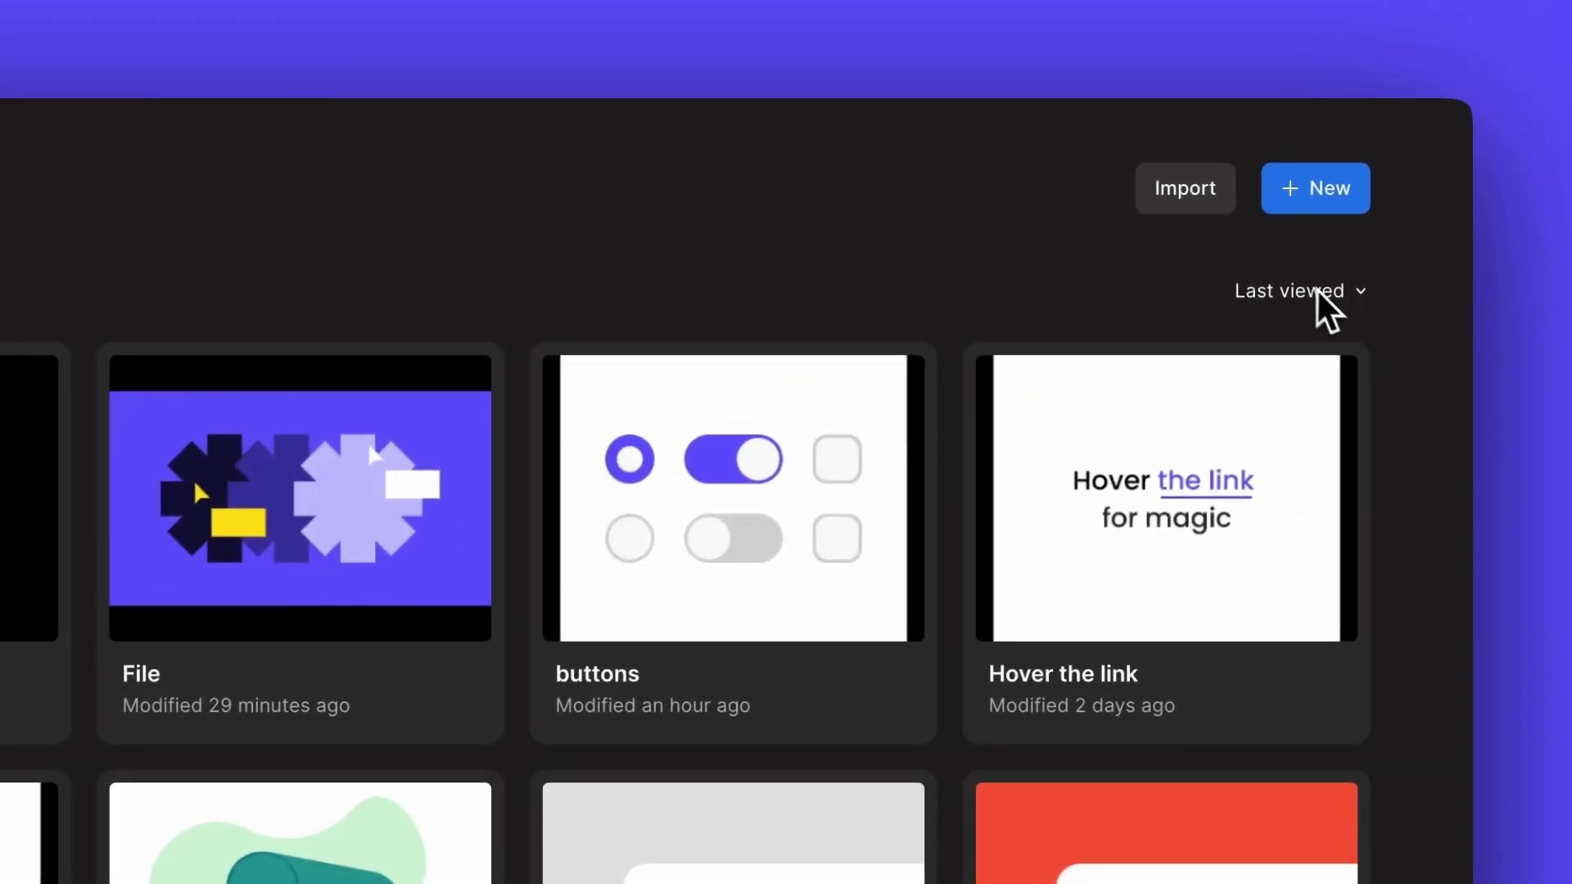
- Sort drafts by Last modified, archive the File draft, and check the Archive page
click(1345, 206)
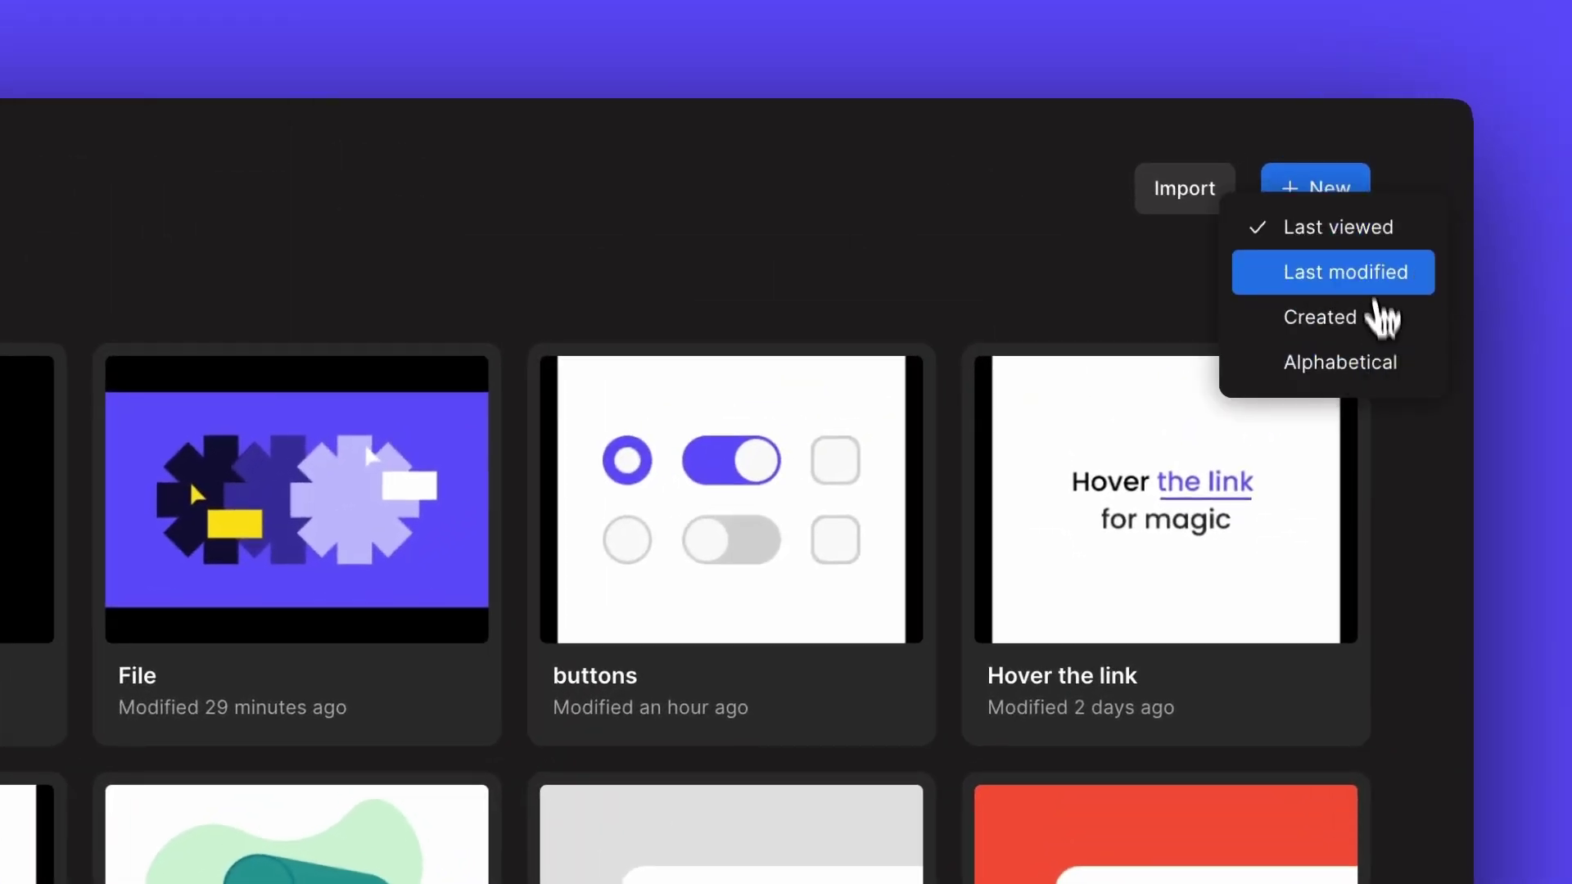
click(1363, 282)
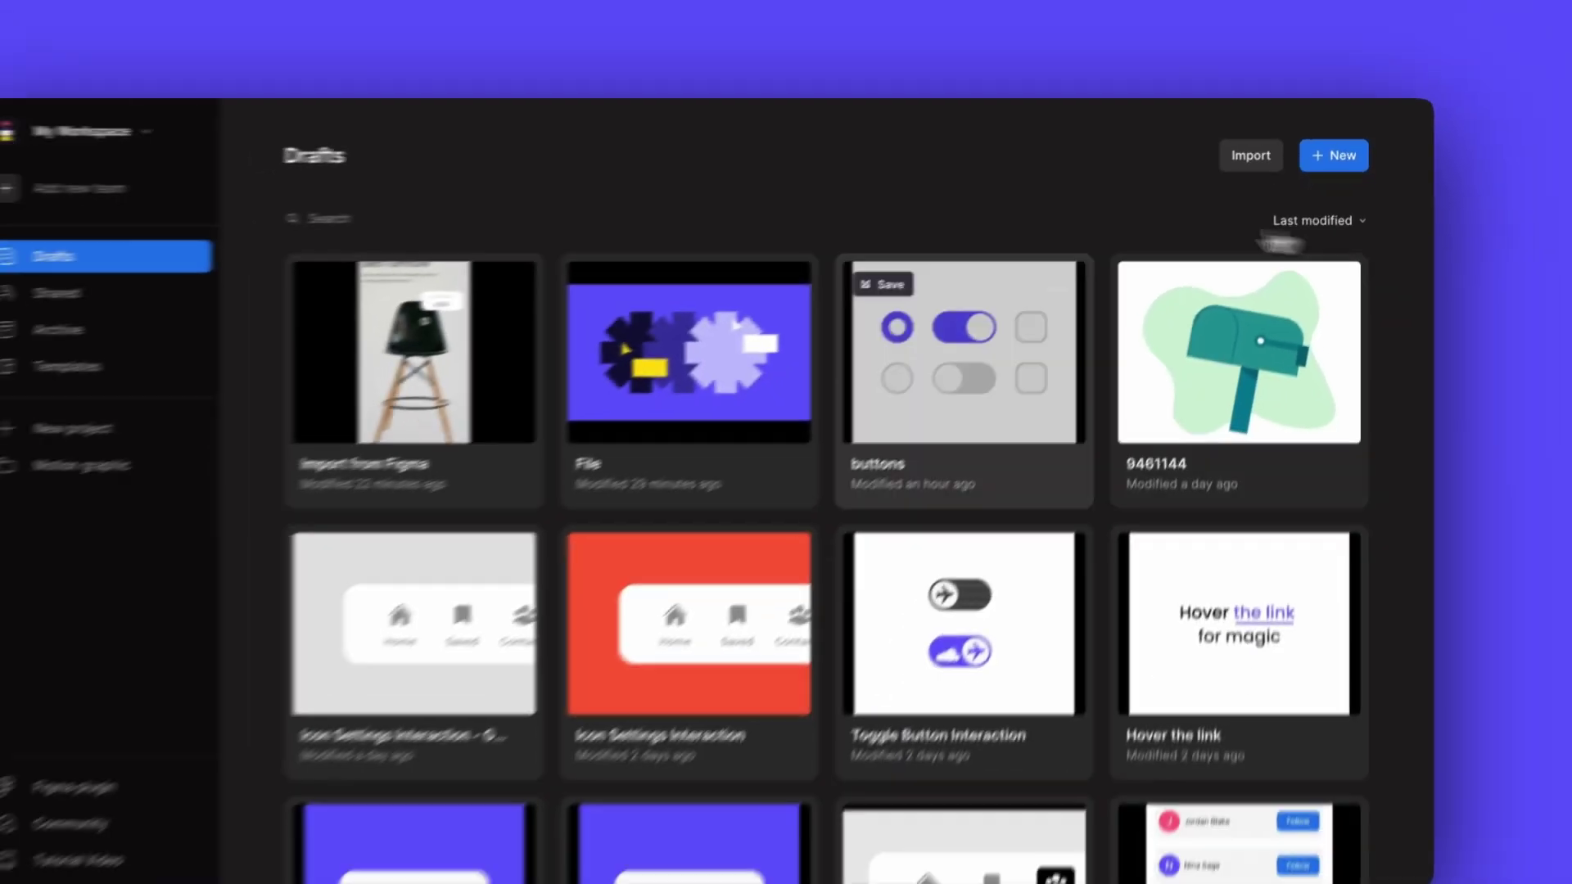
click(778, 288)
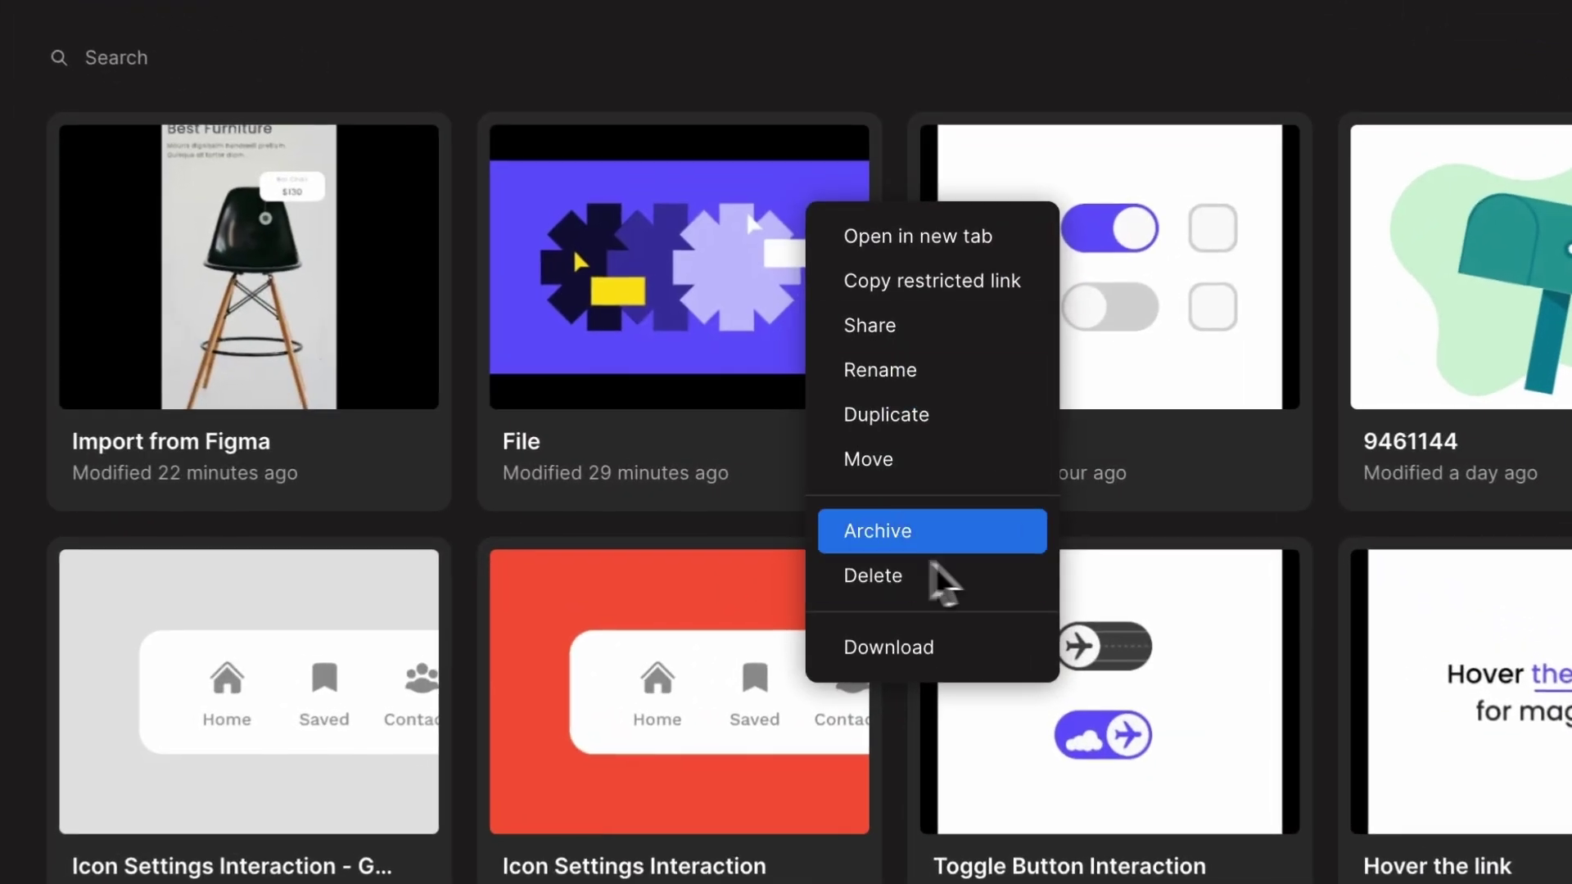
click(979, 536)
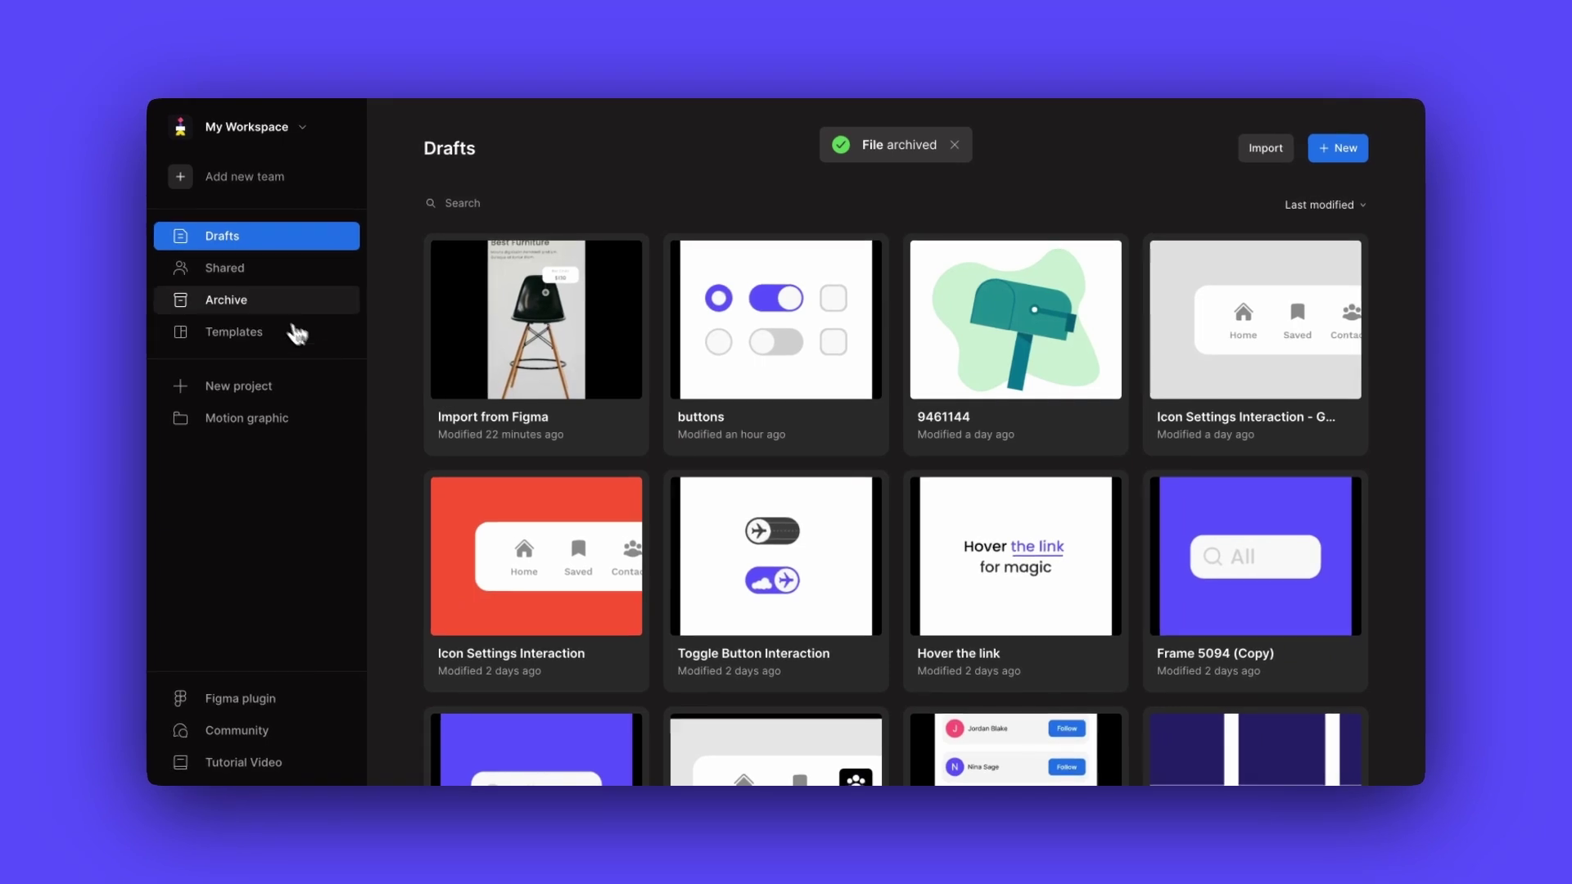
click(266, 305)
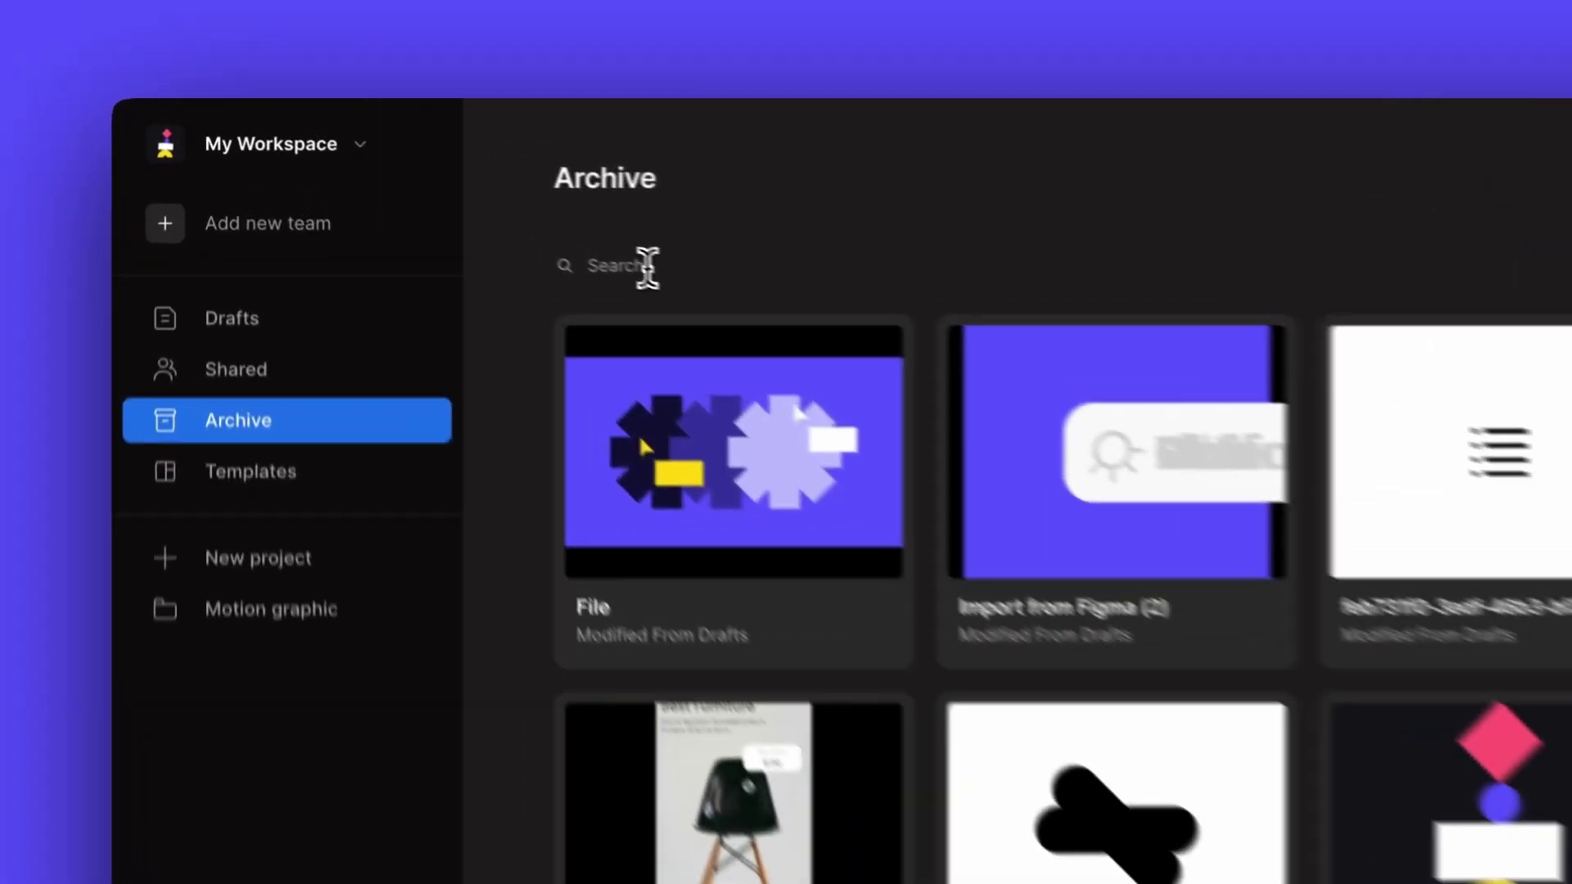
text(un)
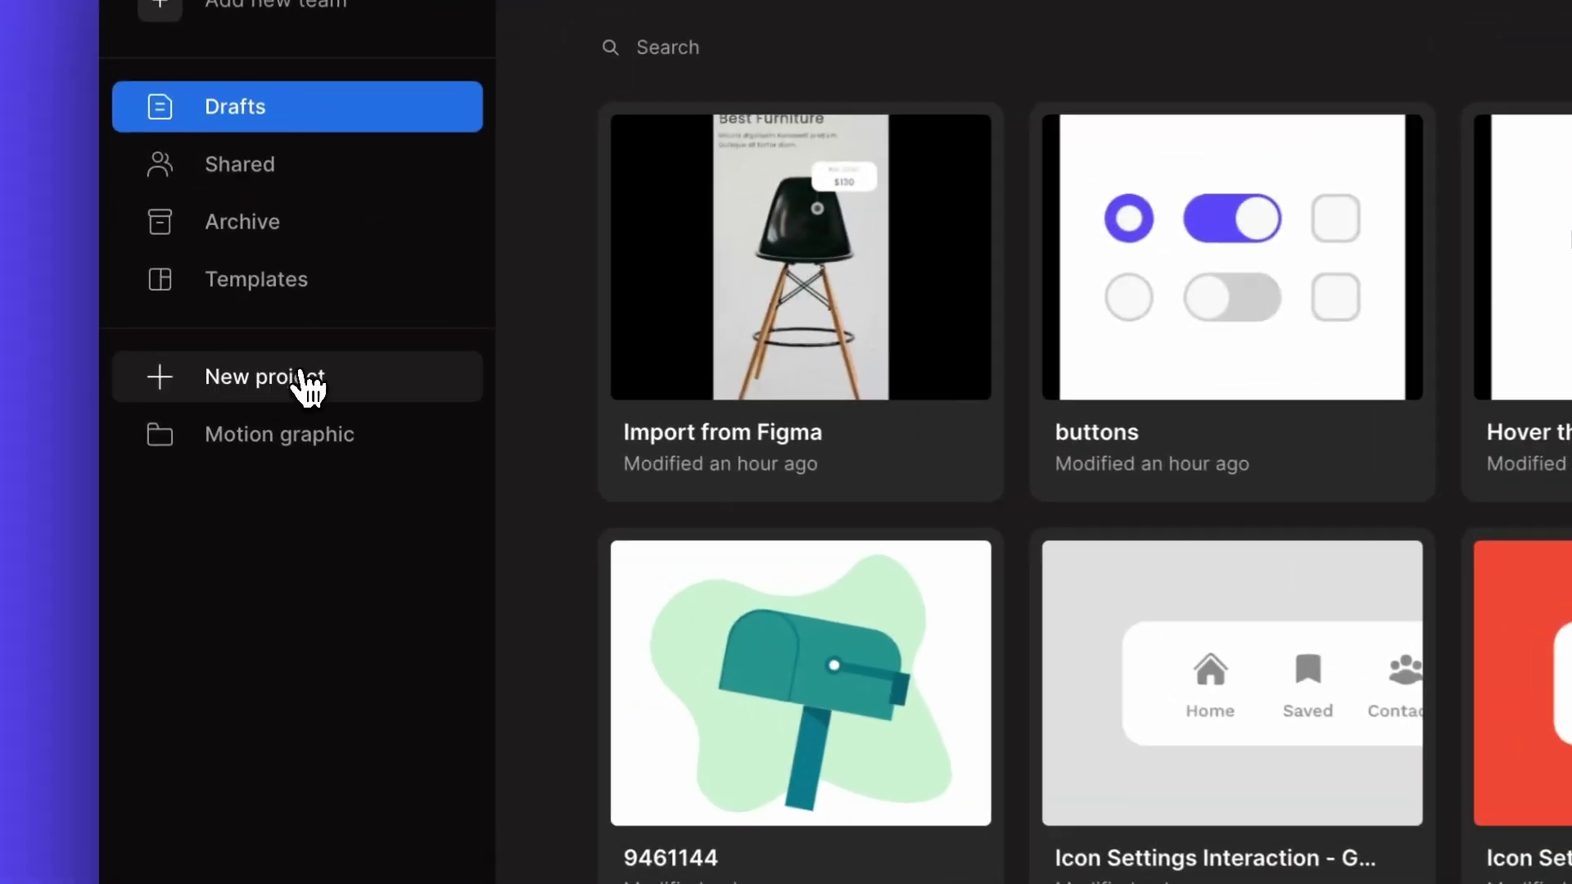
- Create the 'Interactive Demo' project, then view the Shared files page
click(304, 393)
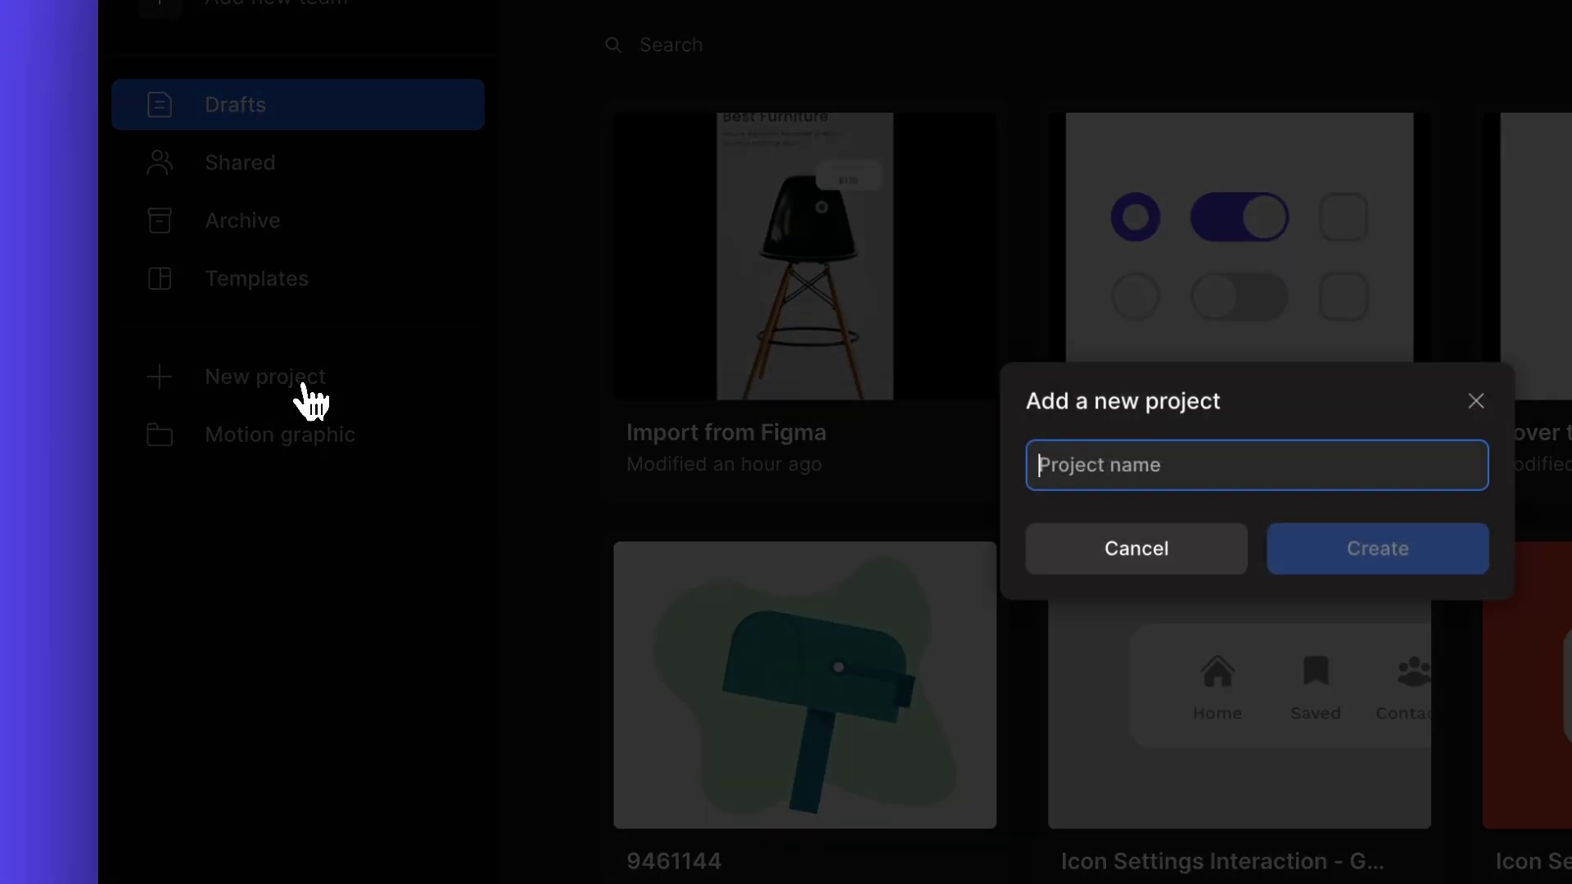
text(Int)
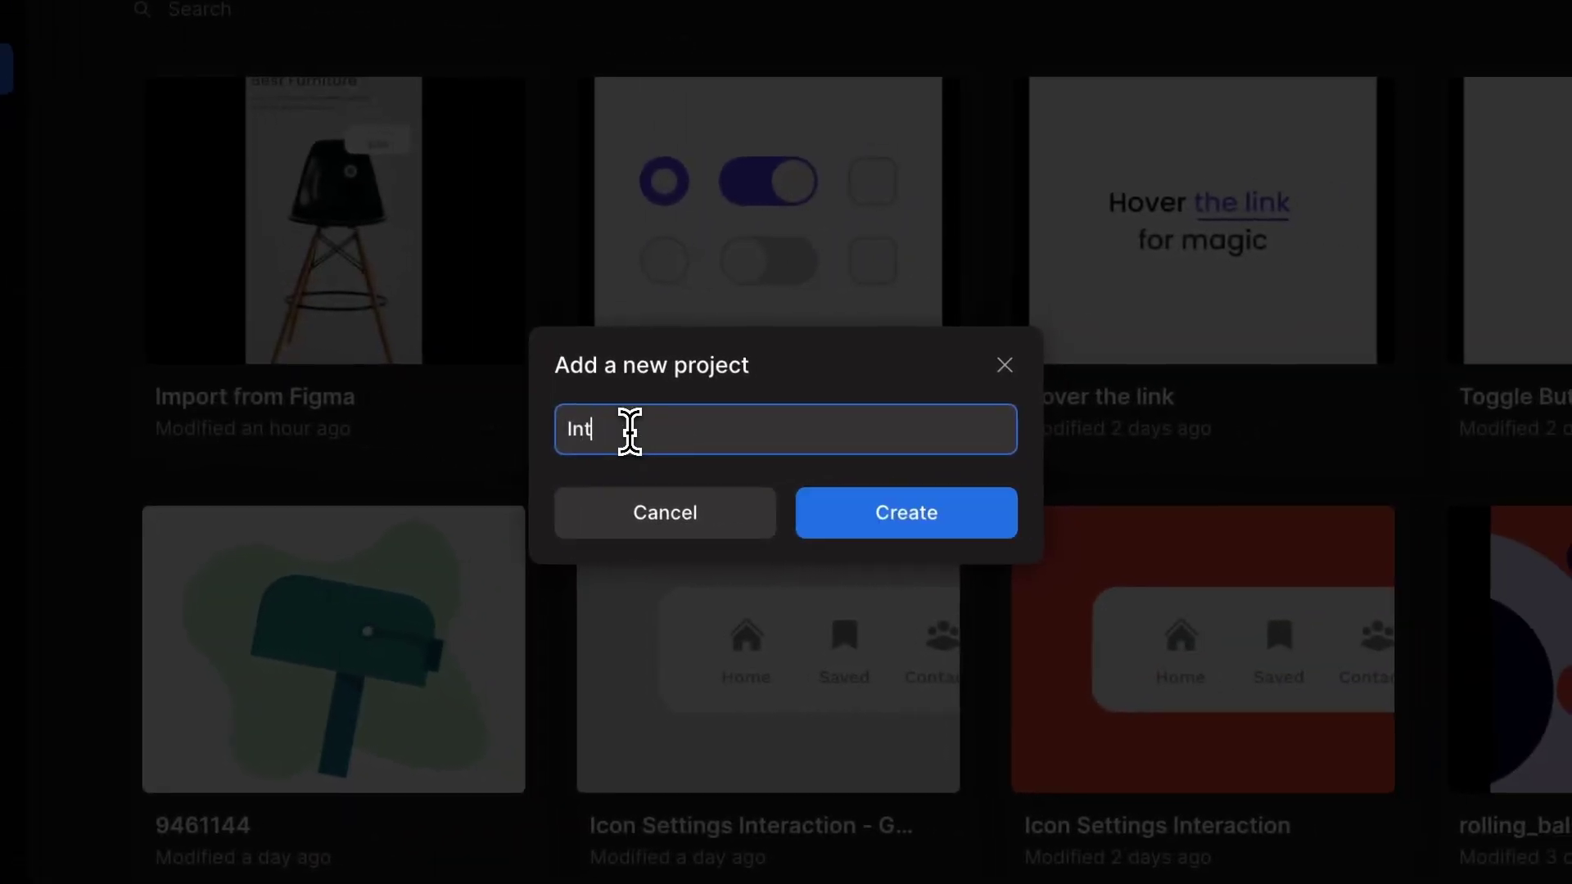
text(eractive De)
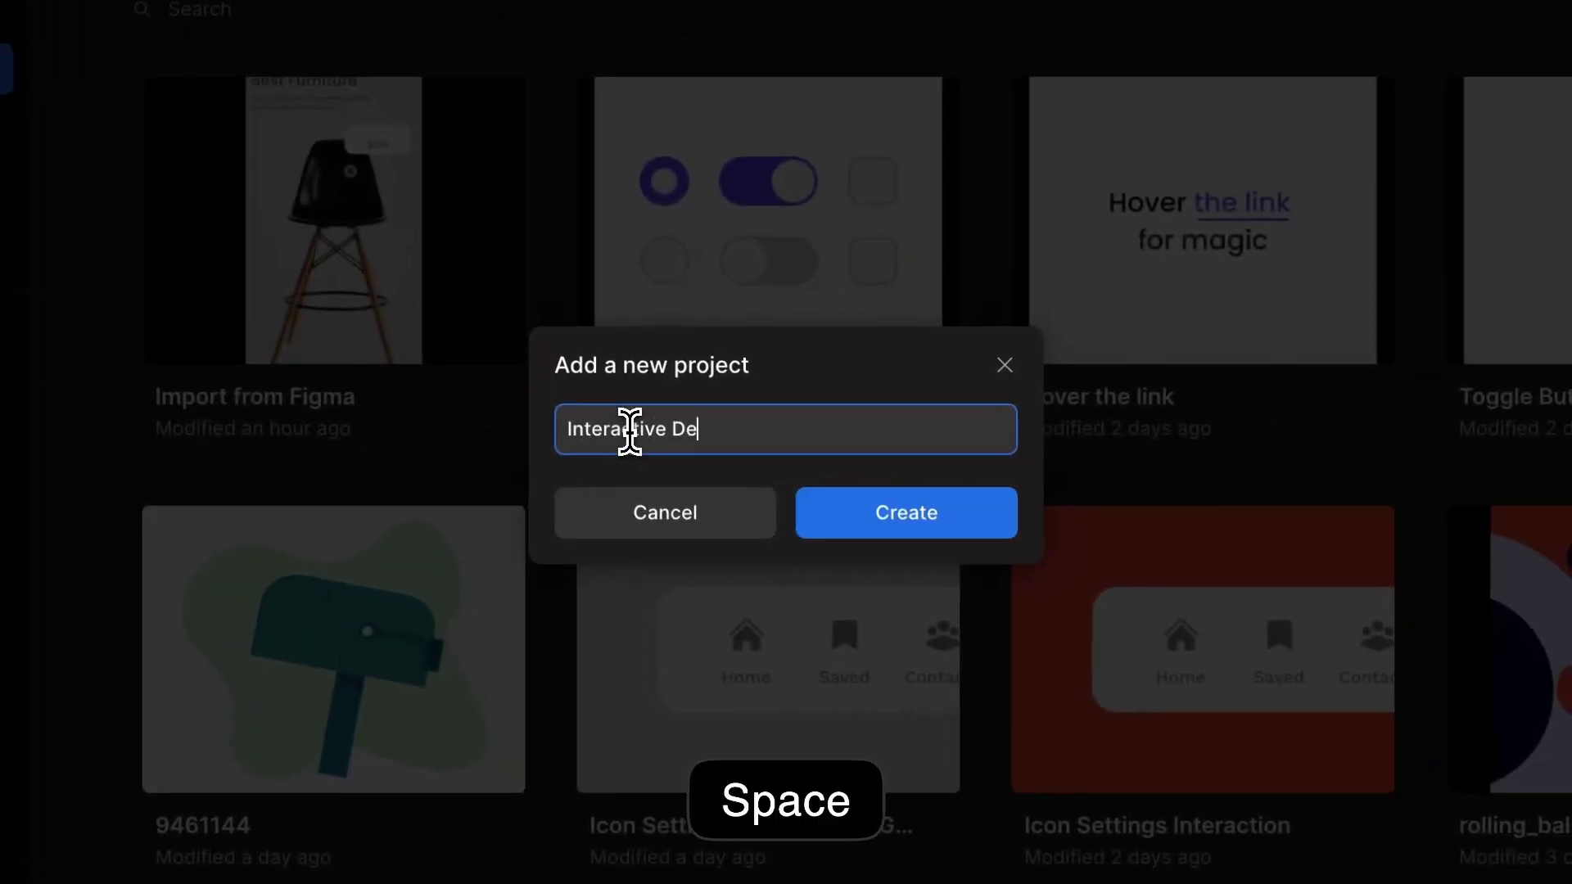
text(mo)
click(868, 502)
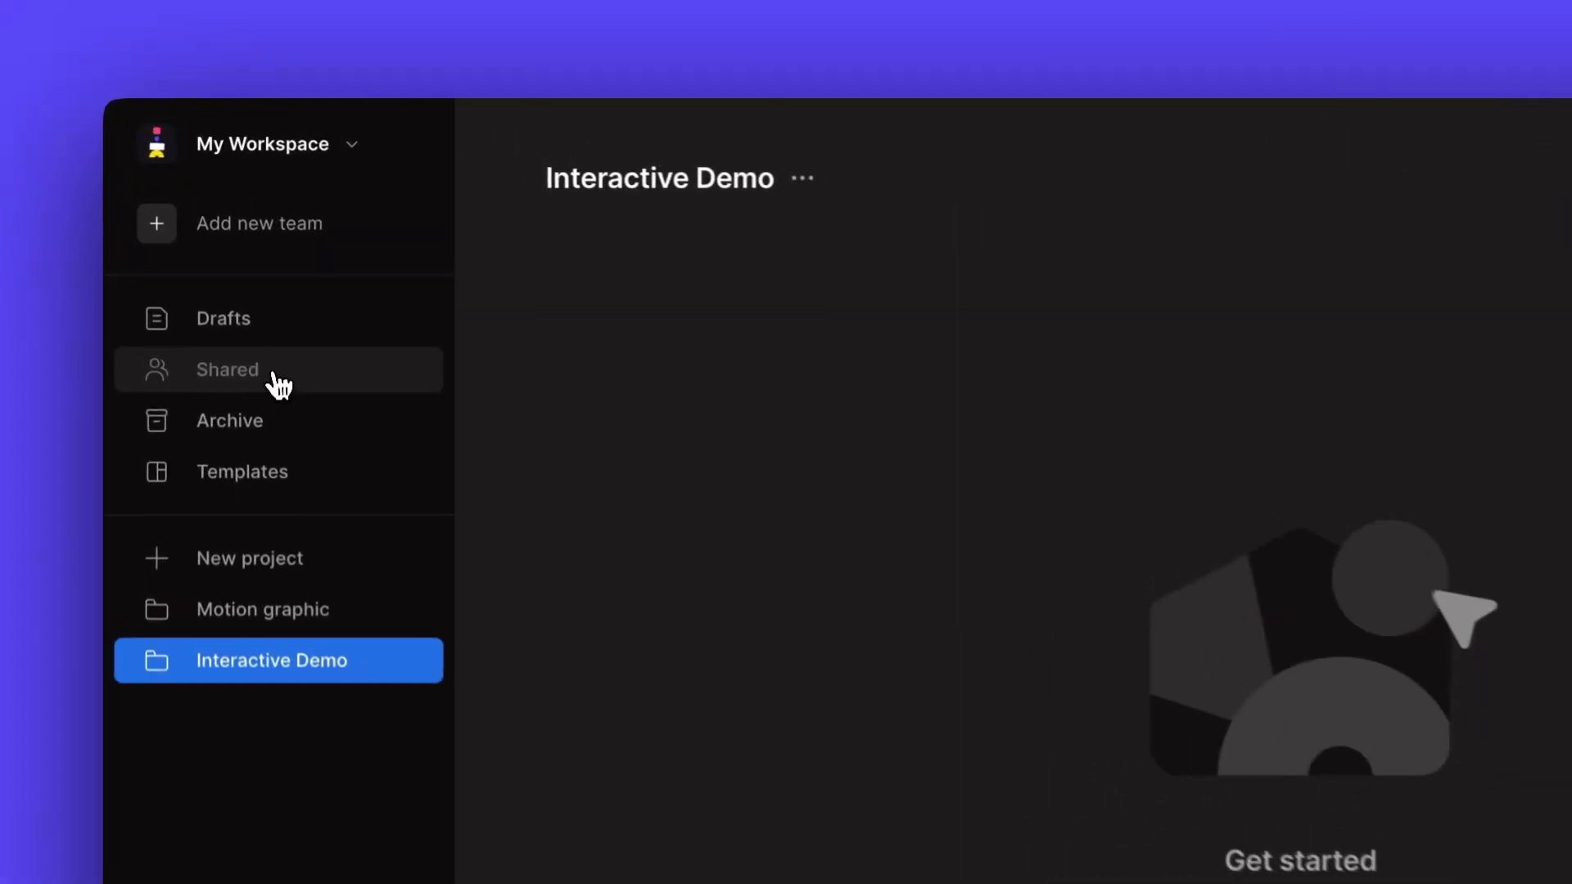
click(245, 271)
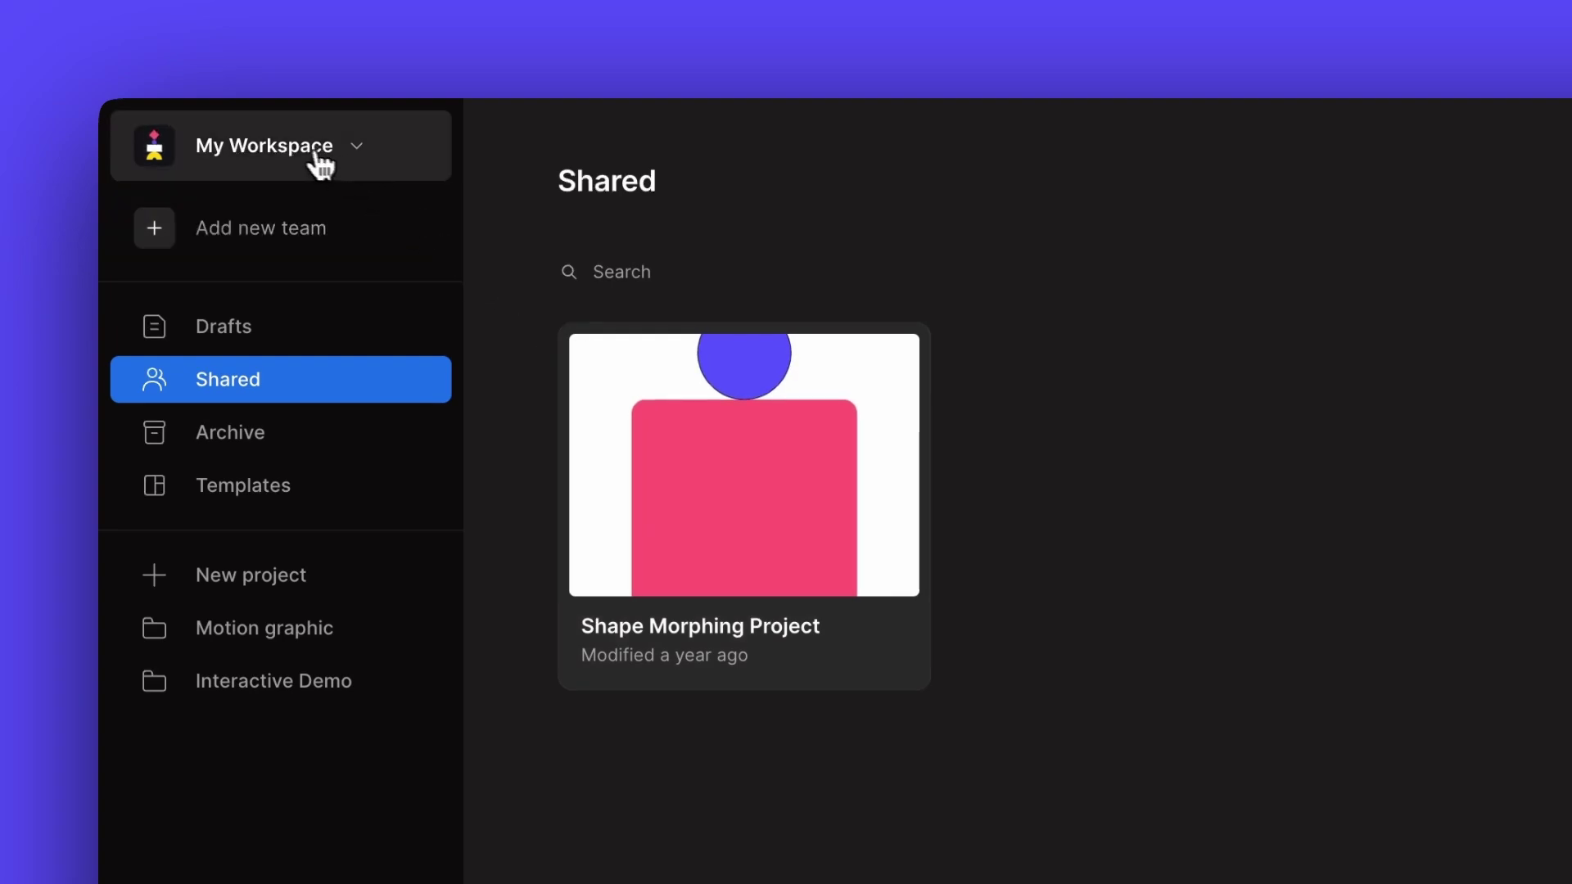
- Create a new team named 'Marketing Team' and enter a member's e-mail to invite
click(318, 160)
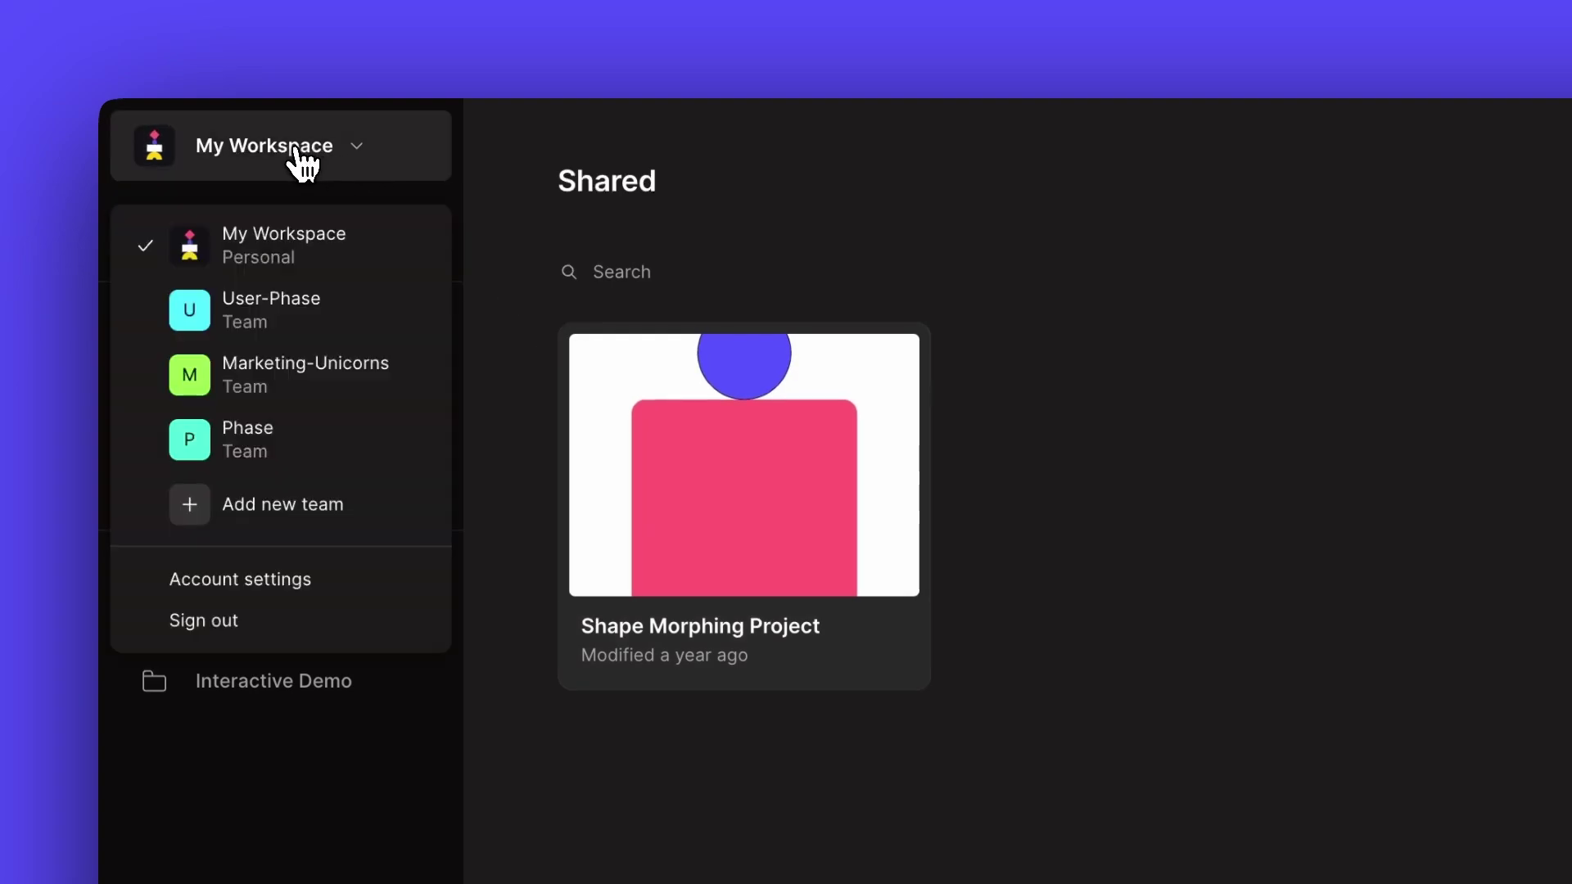
click(310, 501)
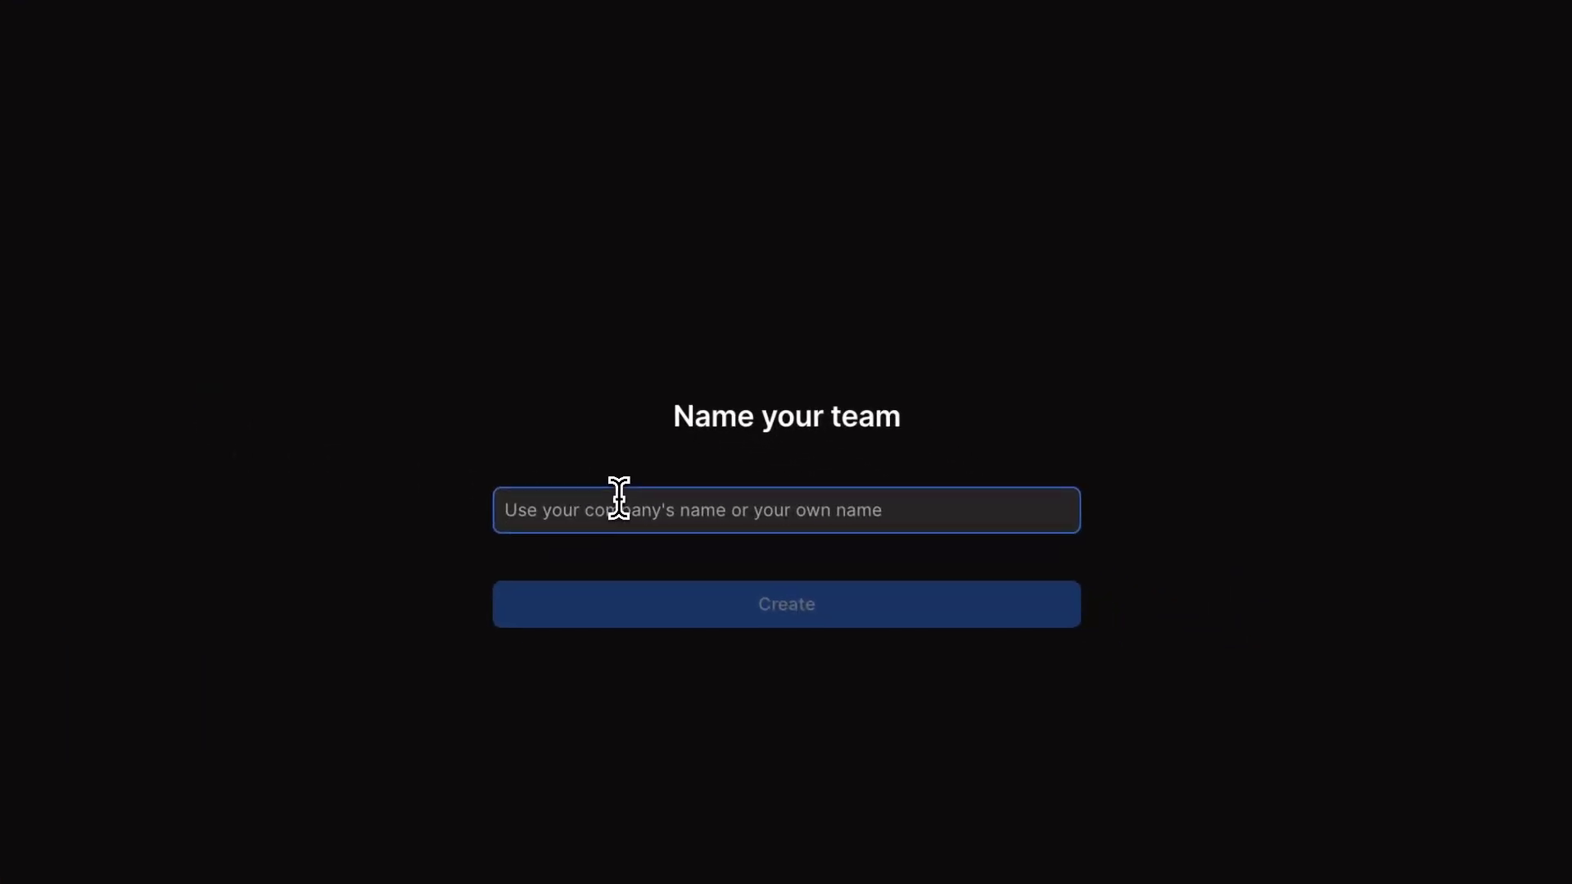
text(Marketing Team)
click(733, 607)
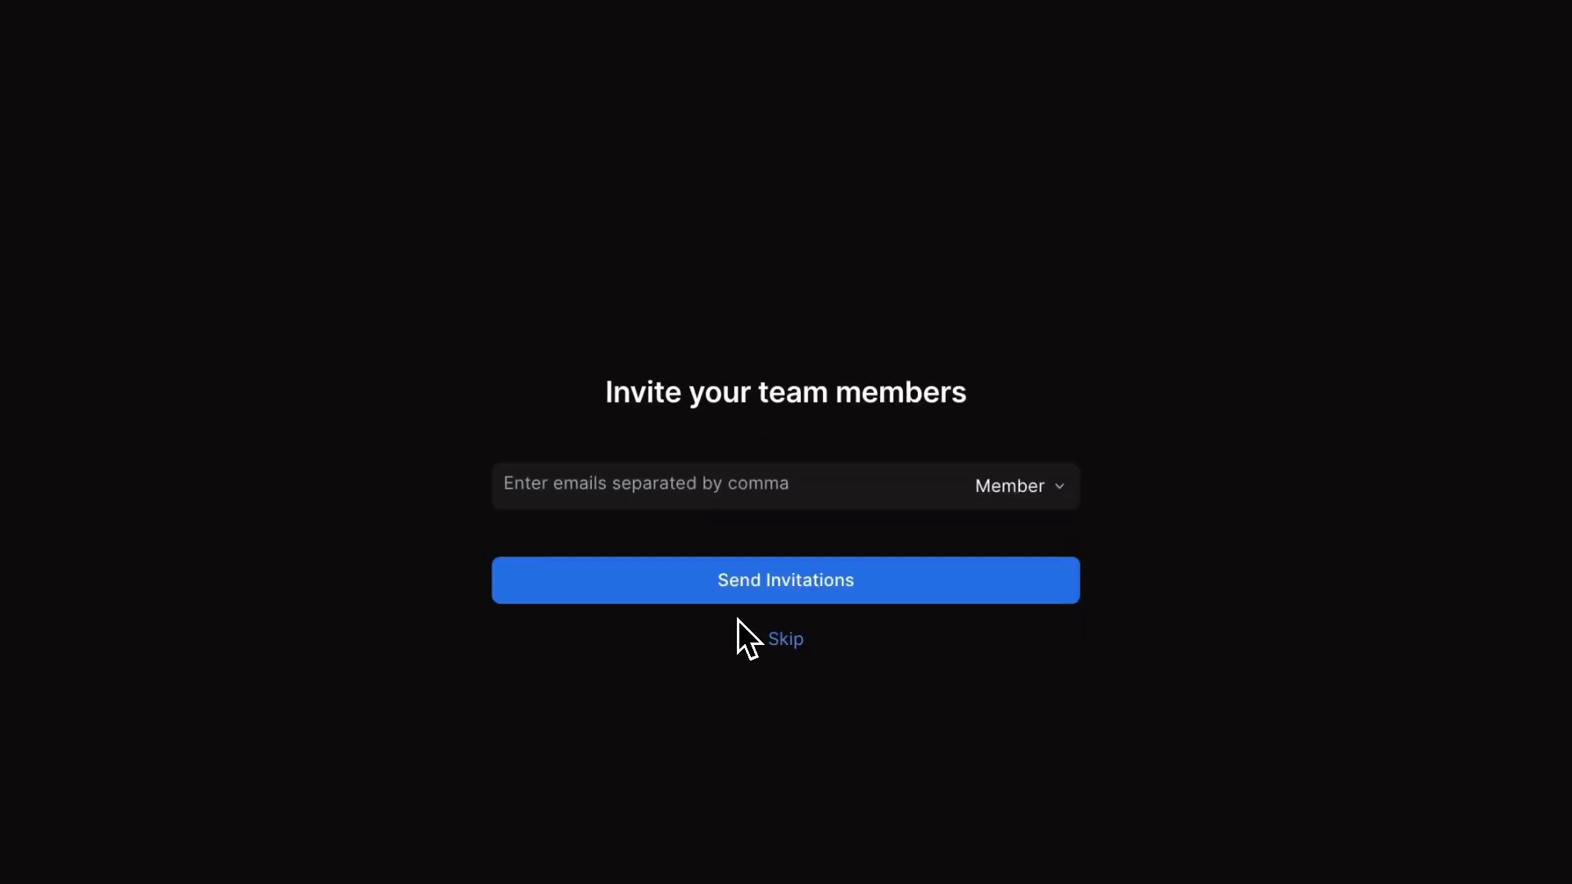
click(671, 494)
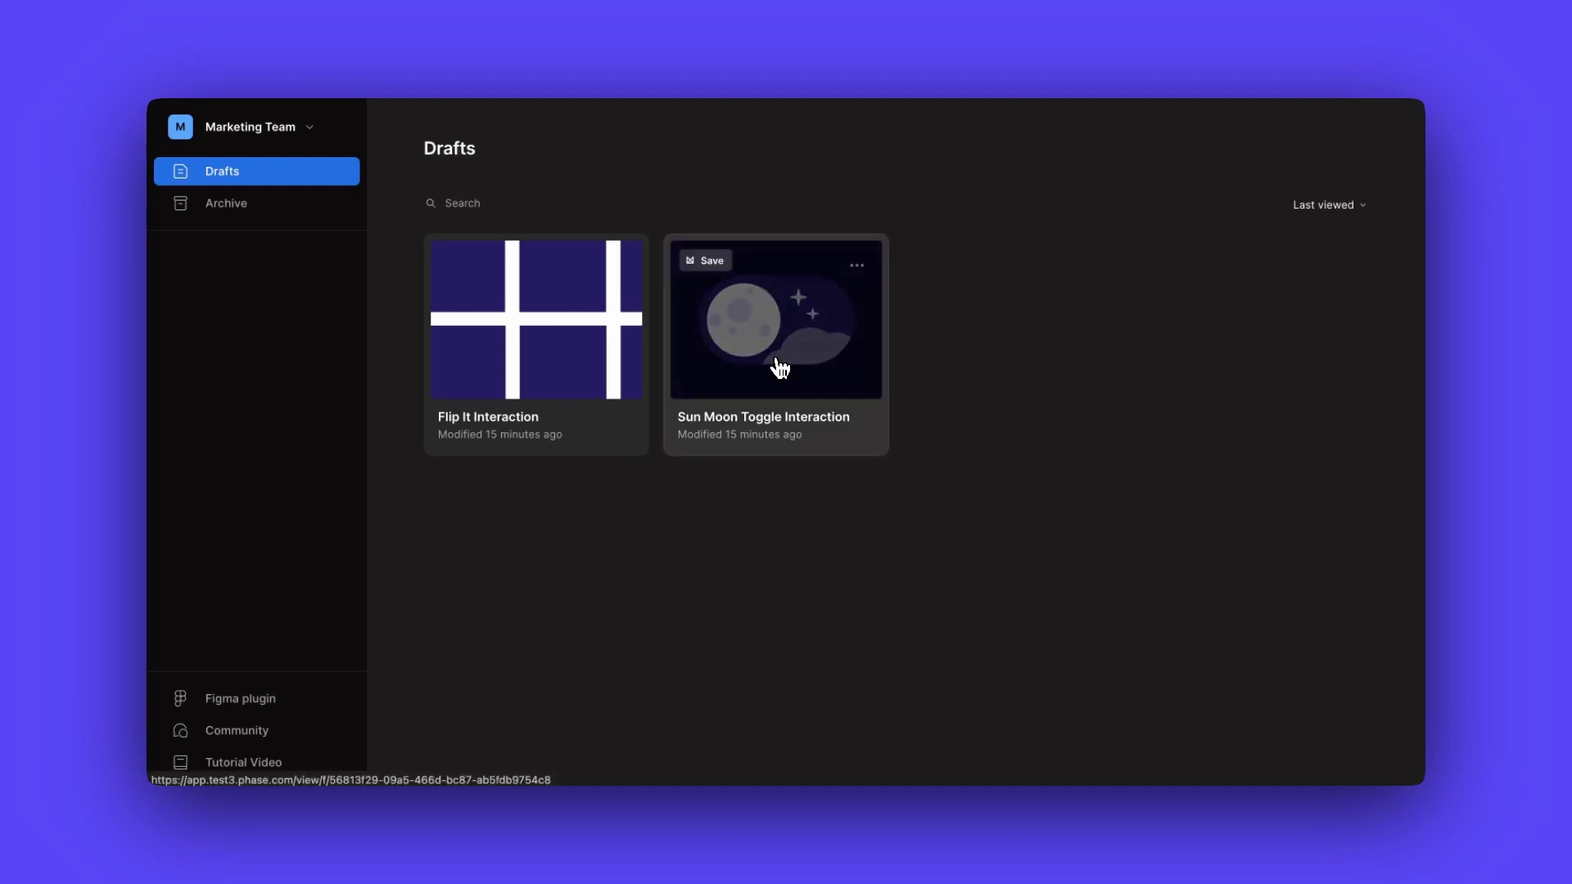
- Open the Sun Moon Toggle Interaction file and play its prototype, flipping the moon toggle
click(779, 367)
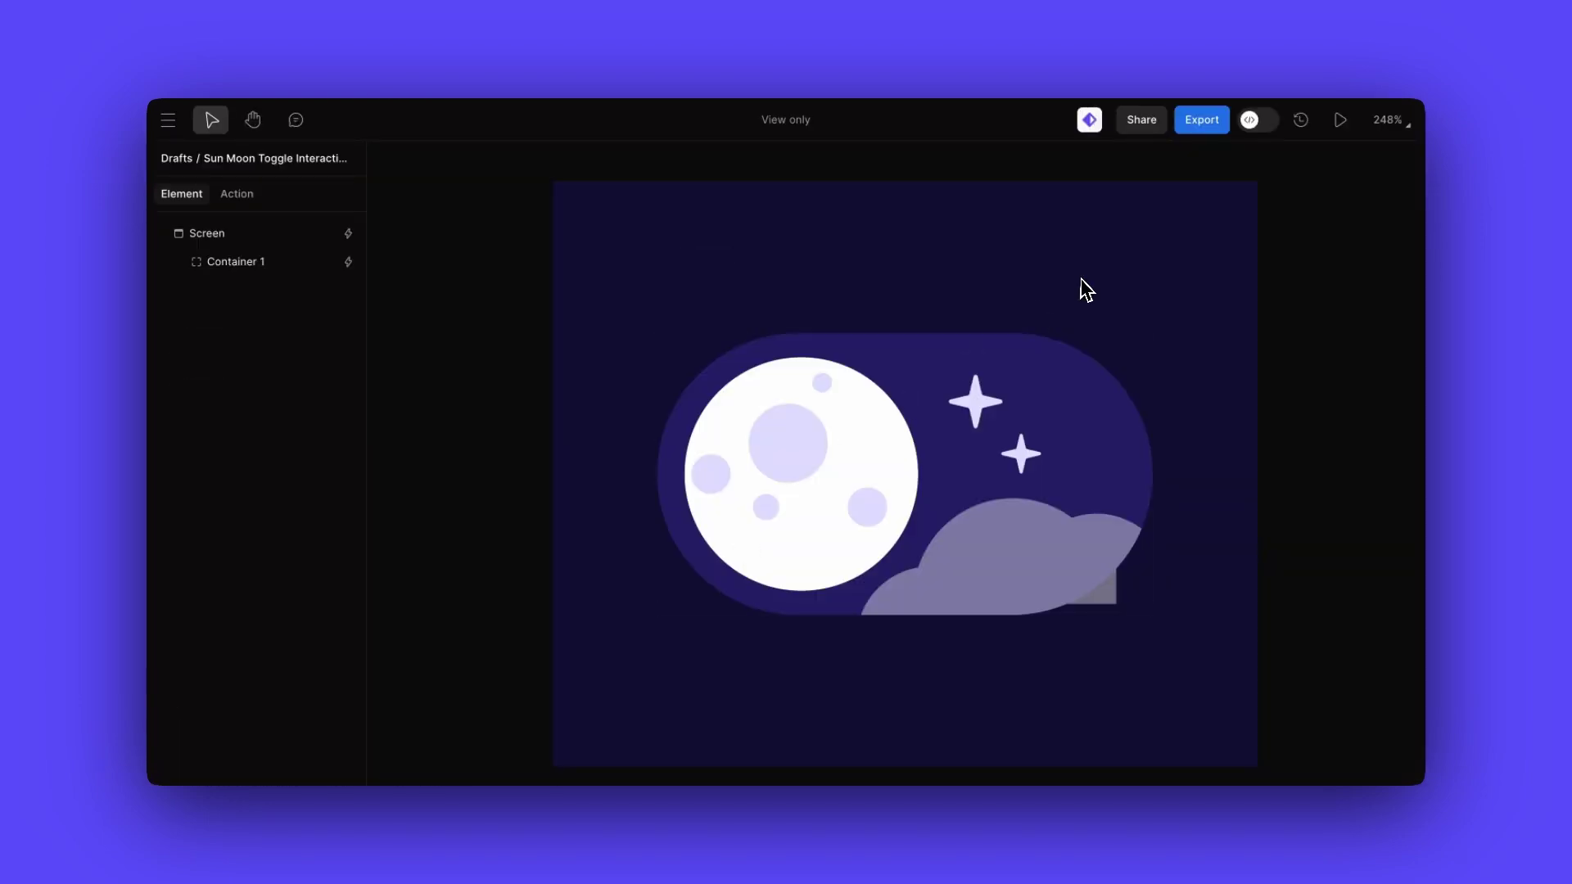
click(1339, 124)
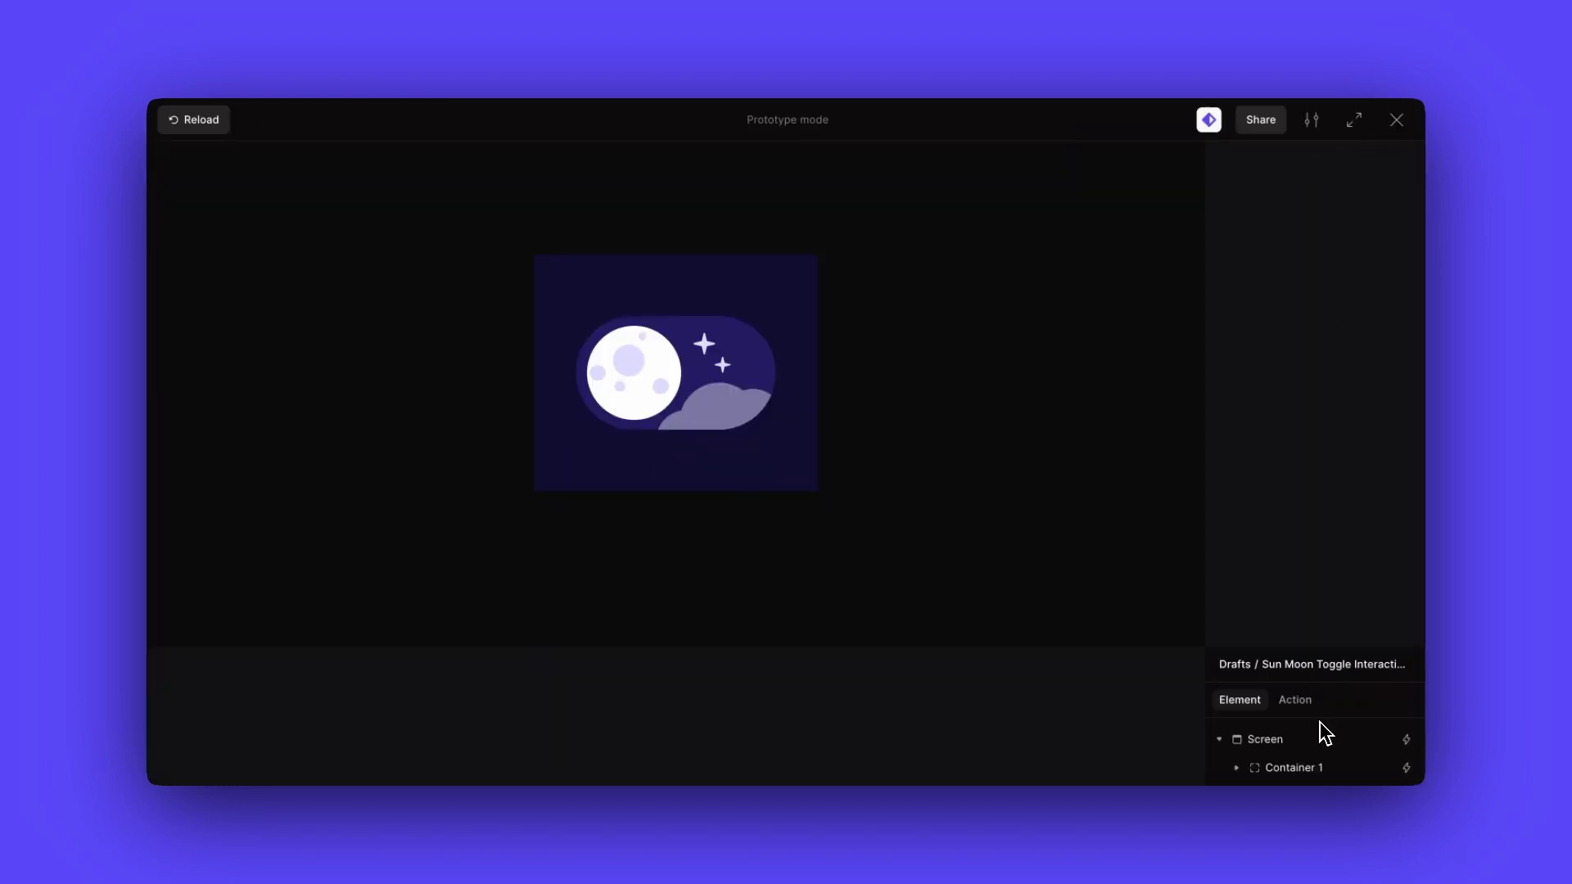
click(1295, 701)
click(1257, 631)
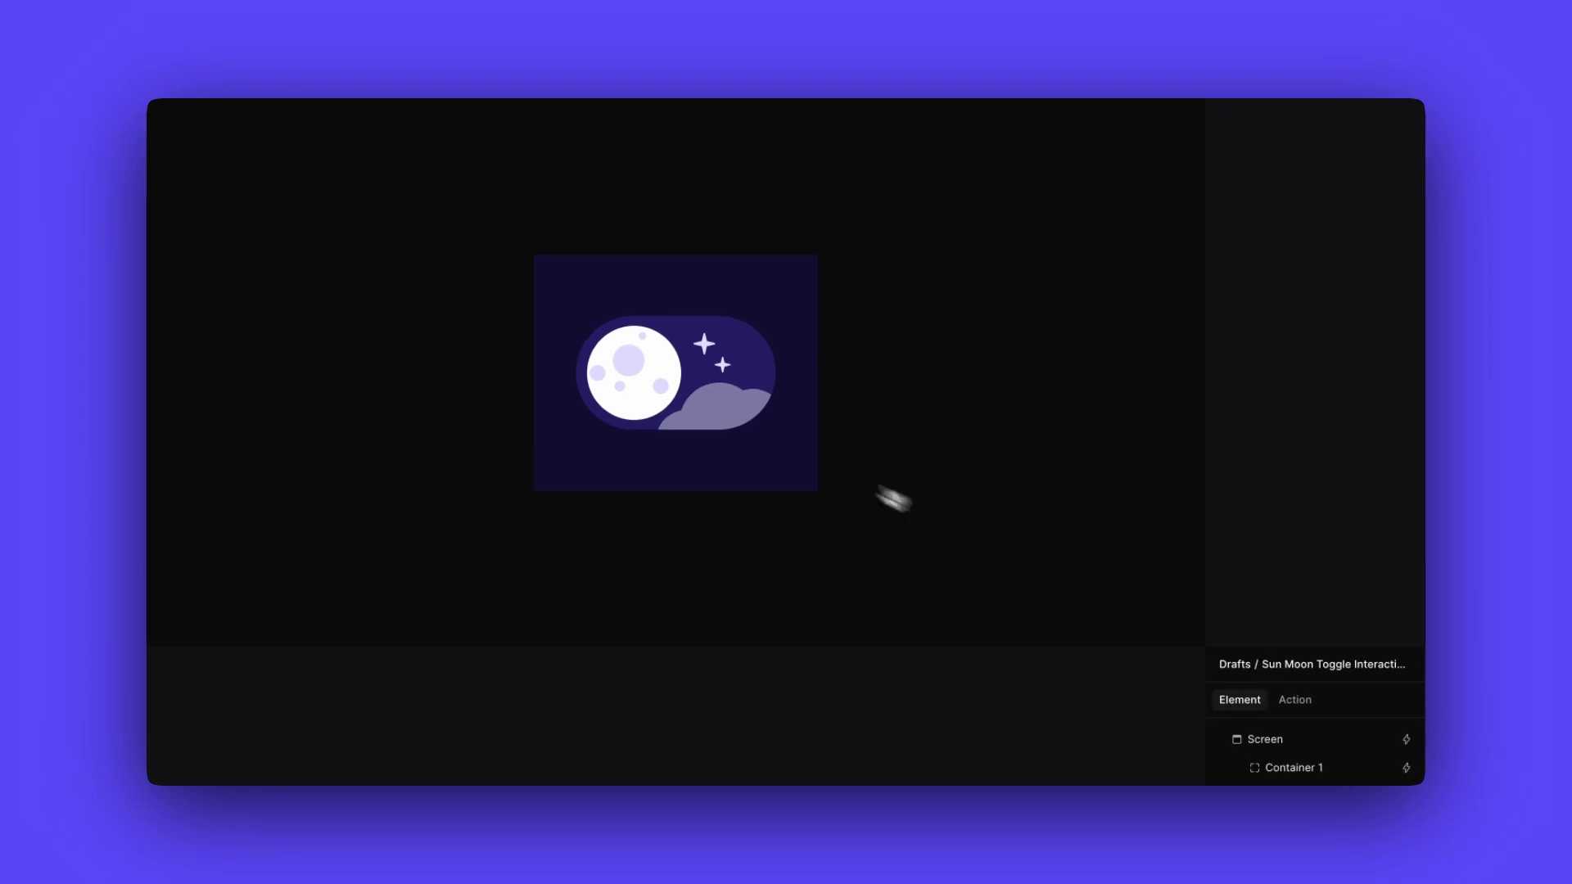
click(663, 393)
- Change the invitee's role from Guest to Admin
click(690, 393)
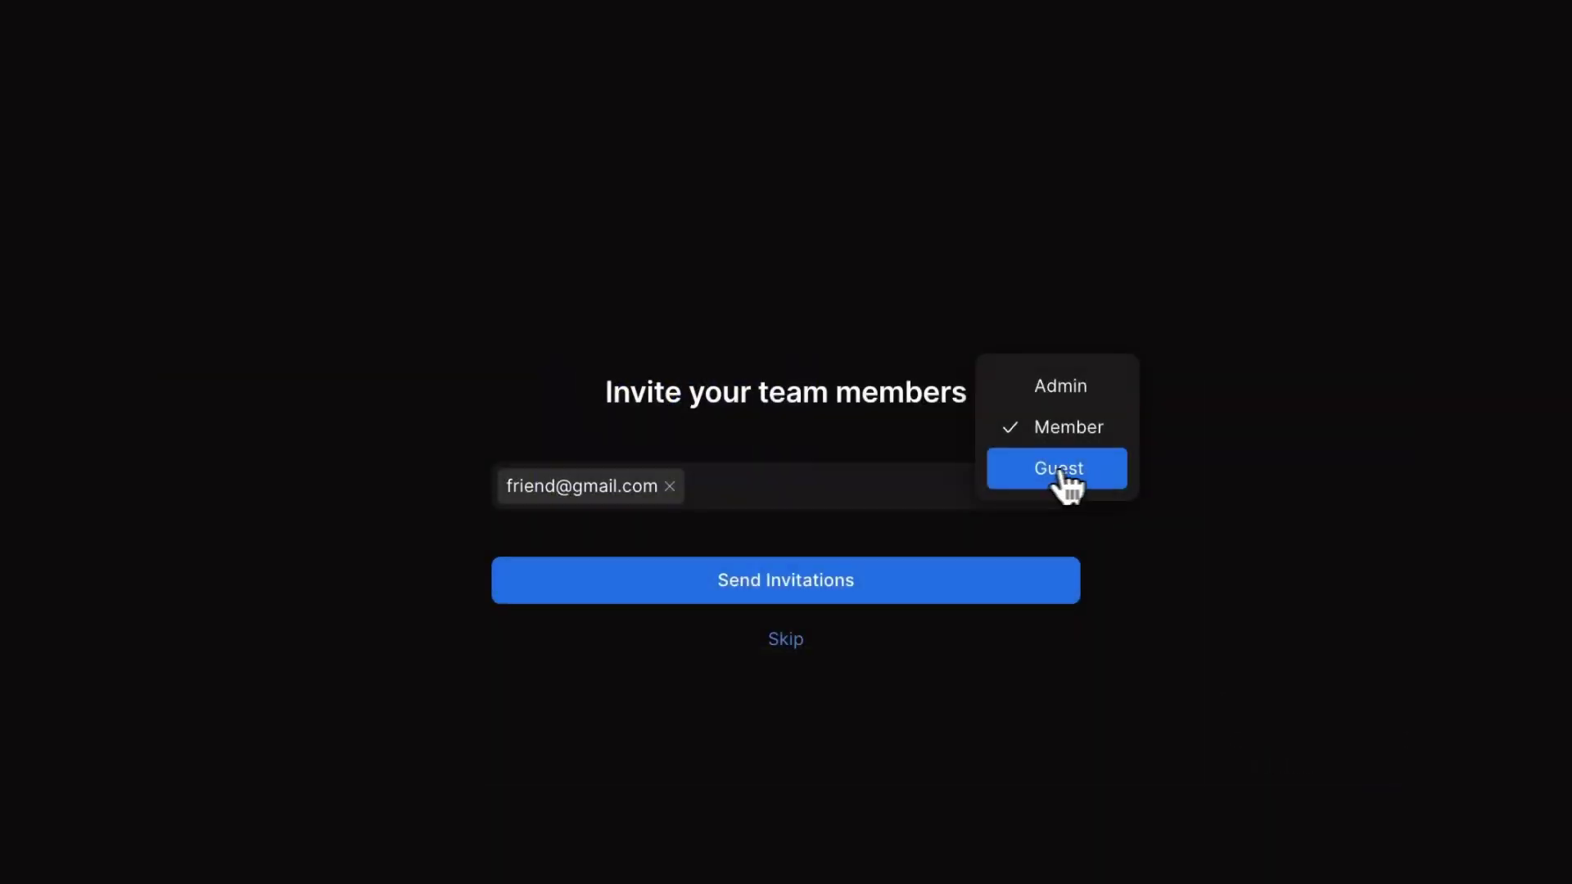
click(1059, 470)
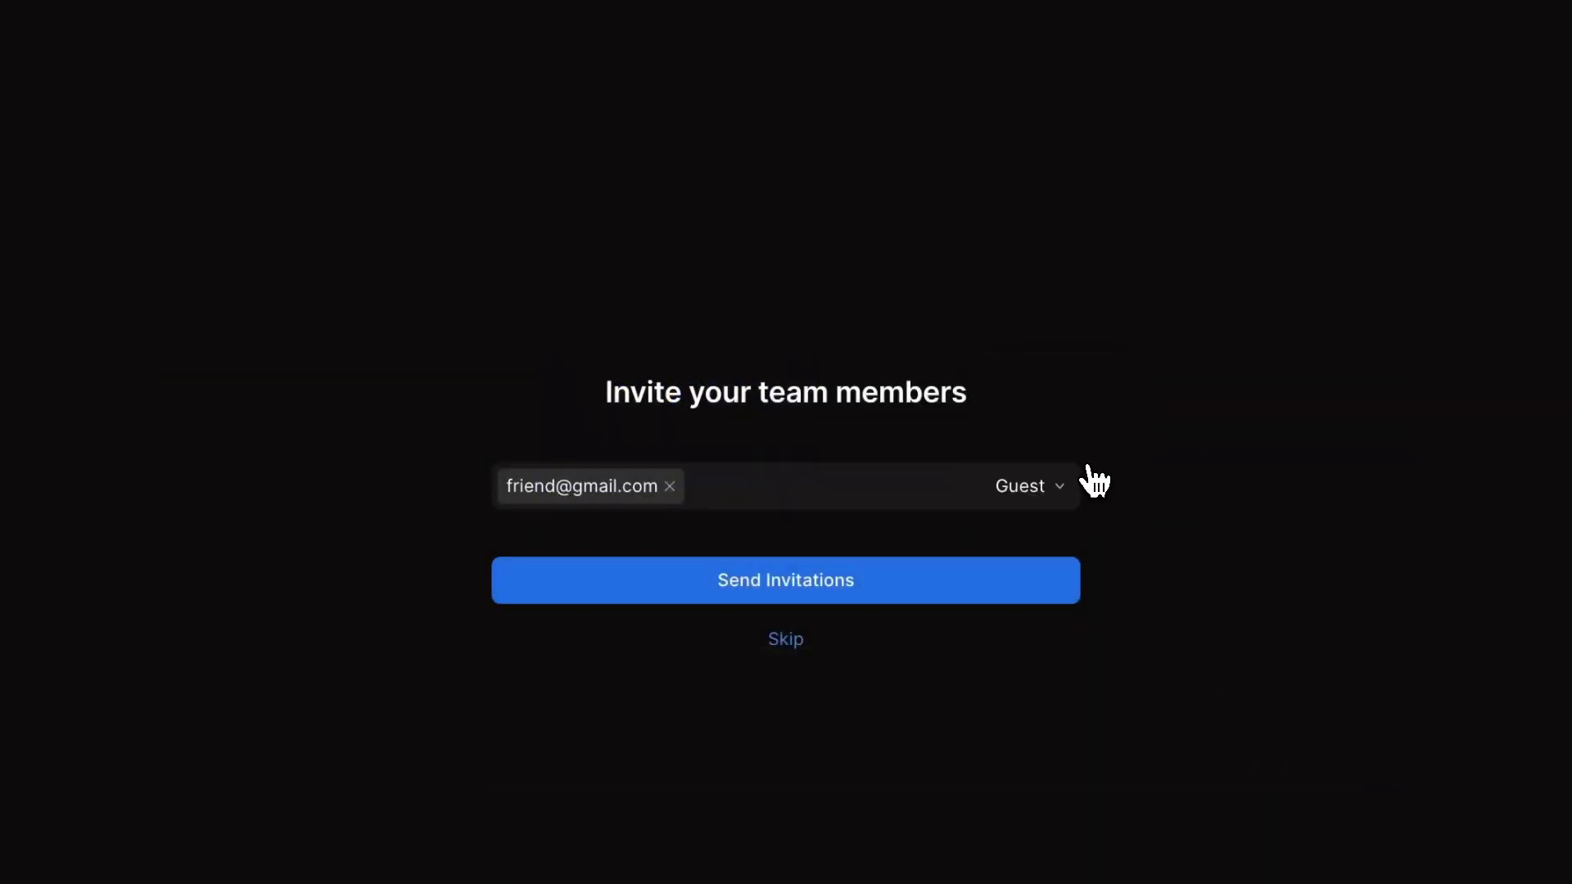
click(1043, 490)
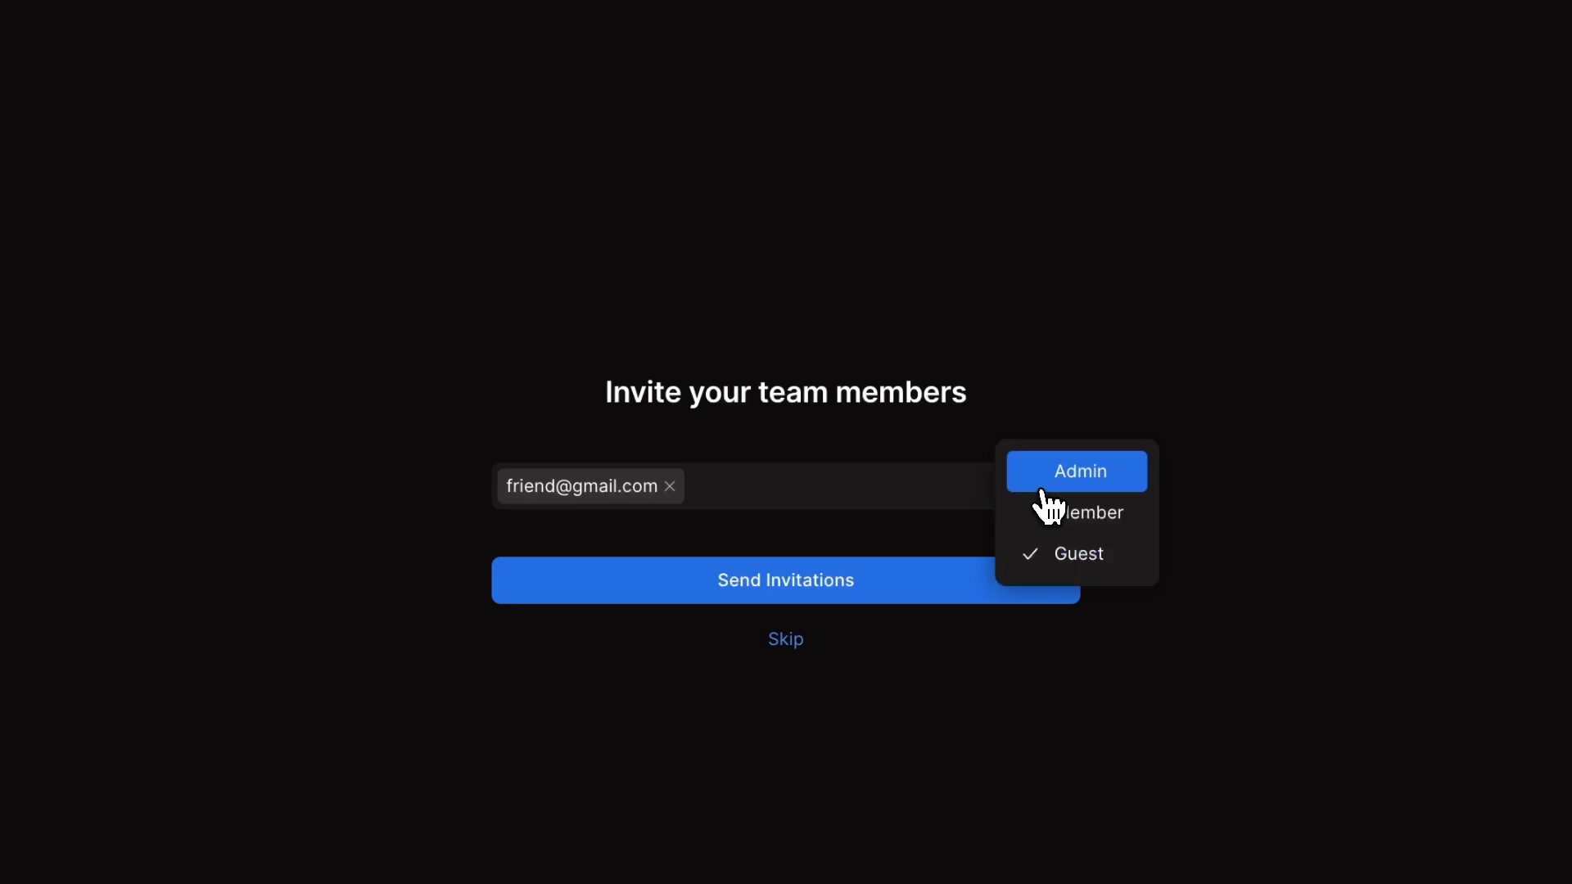
click(1042, 489)
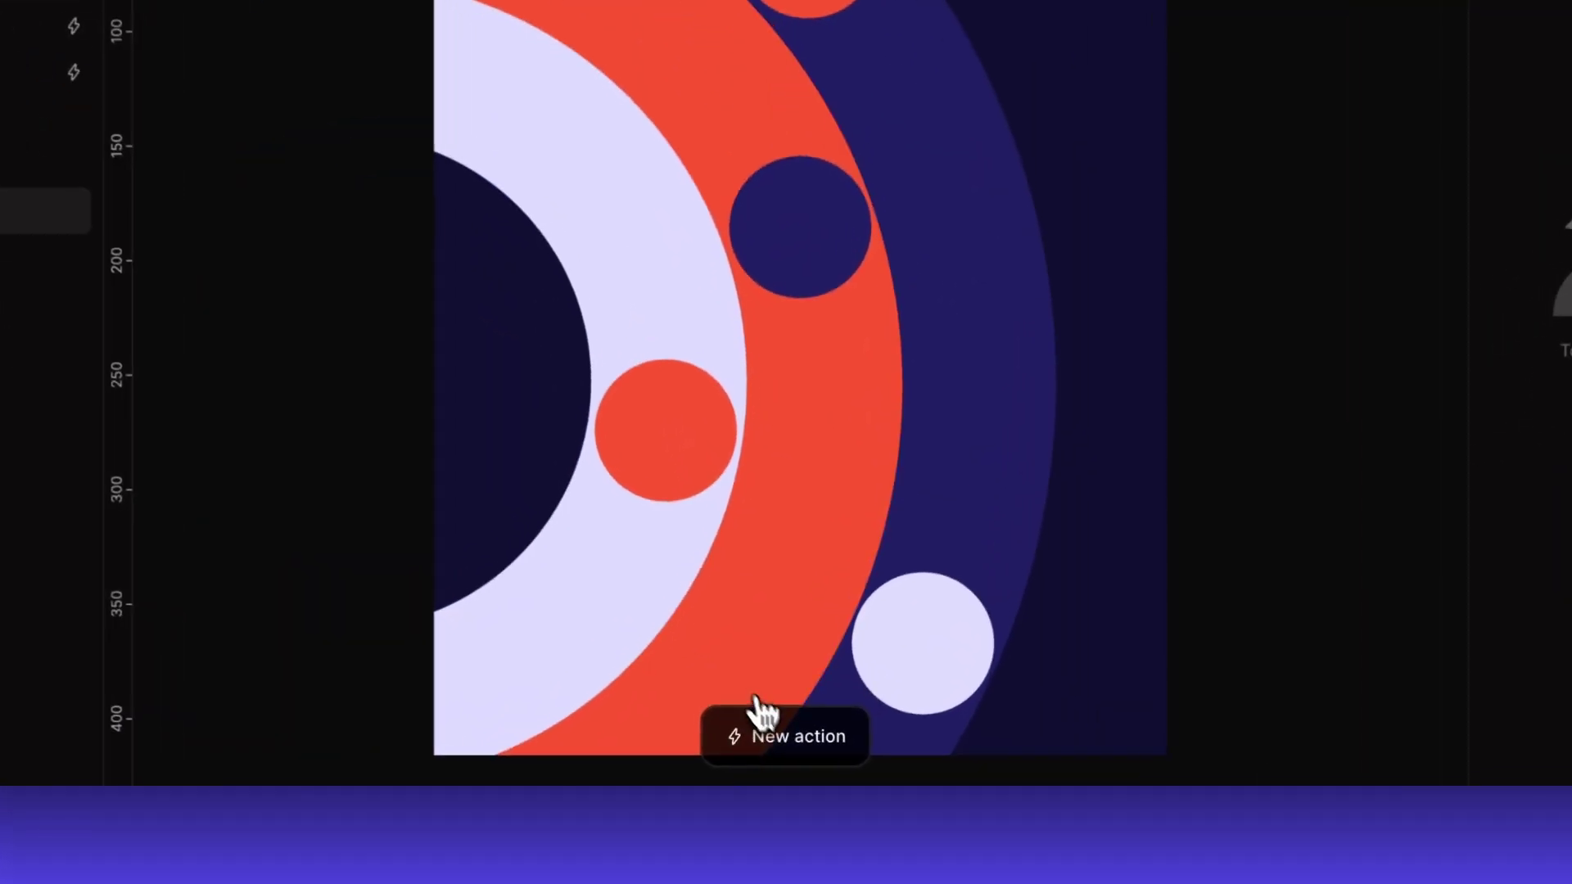
- Add a new Click Screen action, dismiss its timeline, and browse selection and shape tool options
click(774, 741)
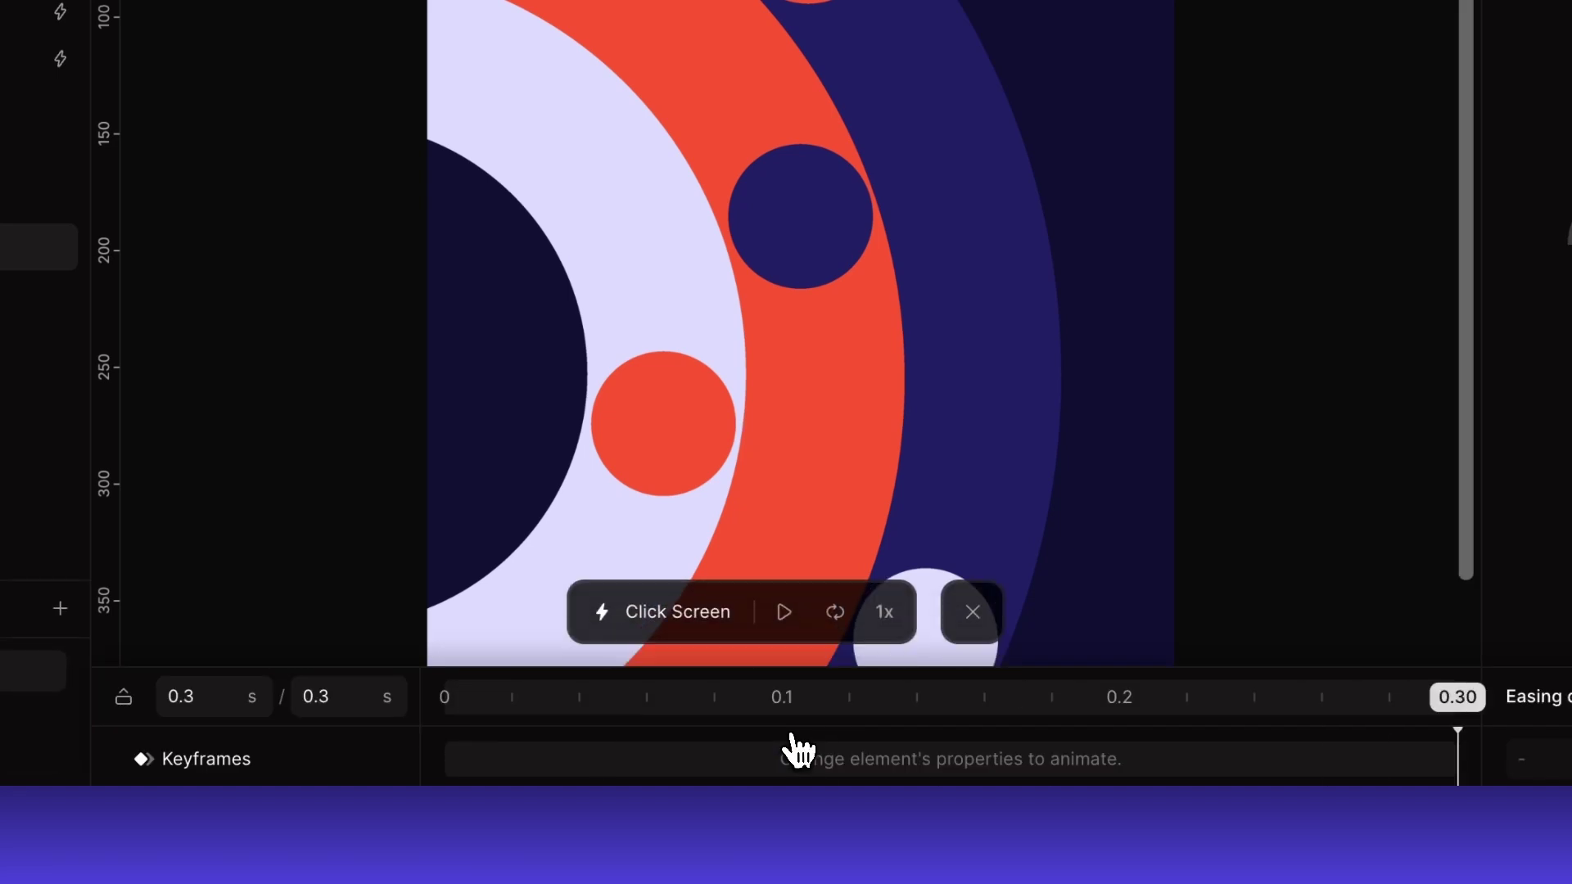
click(973, 613)
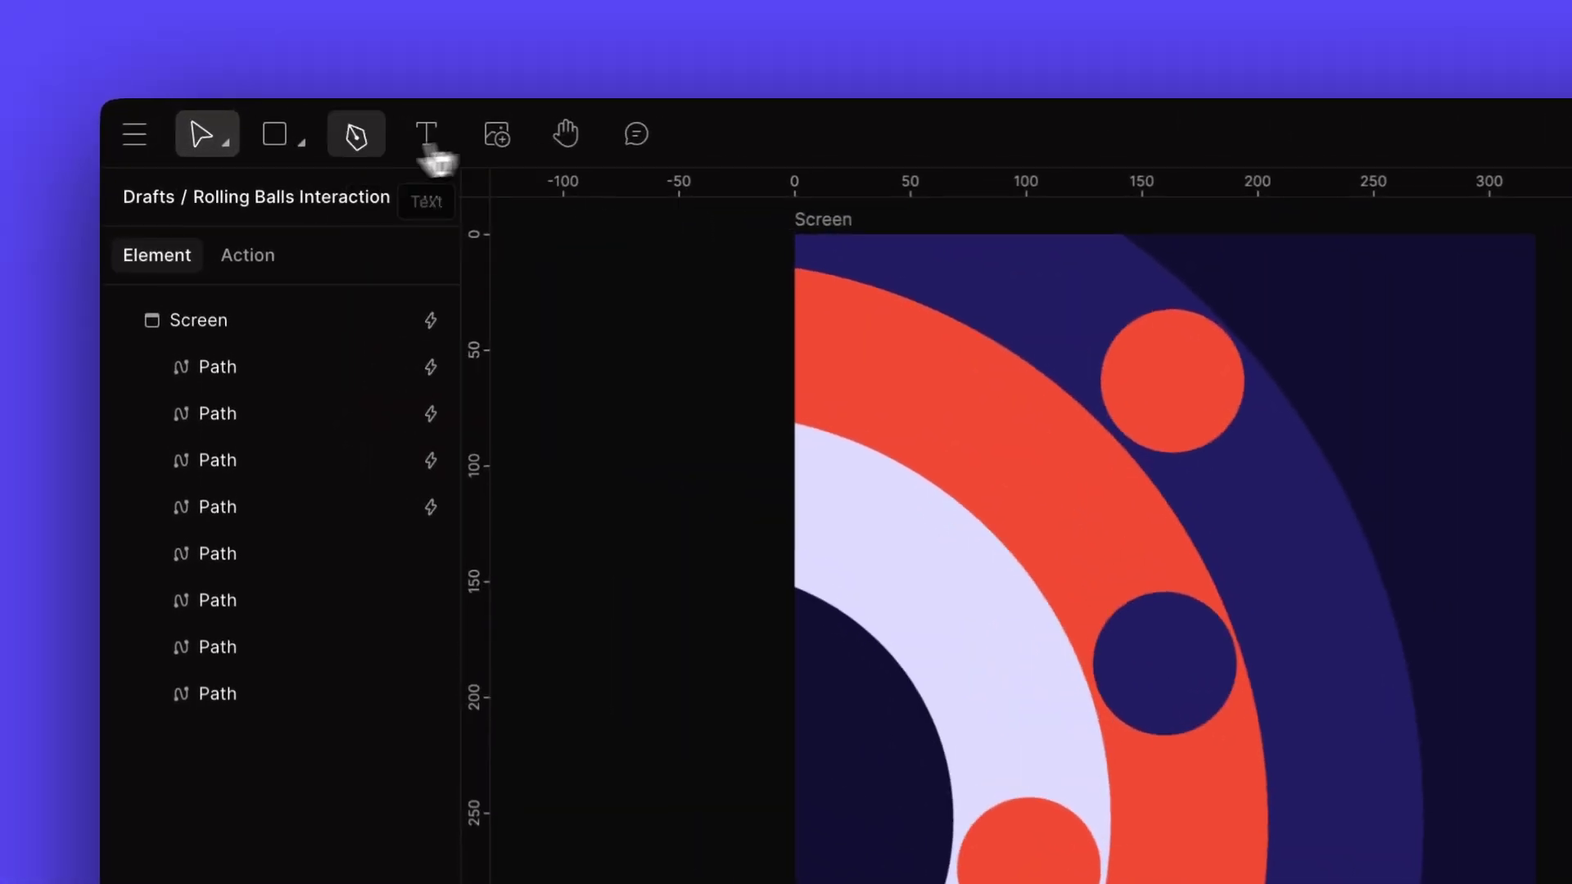
click(229, 147)
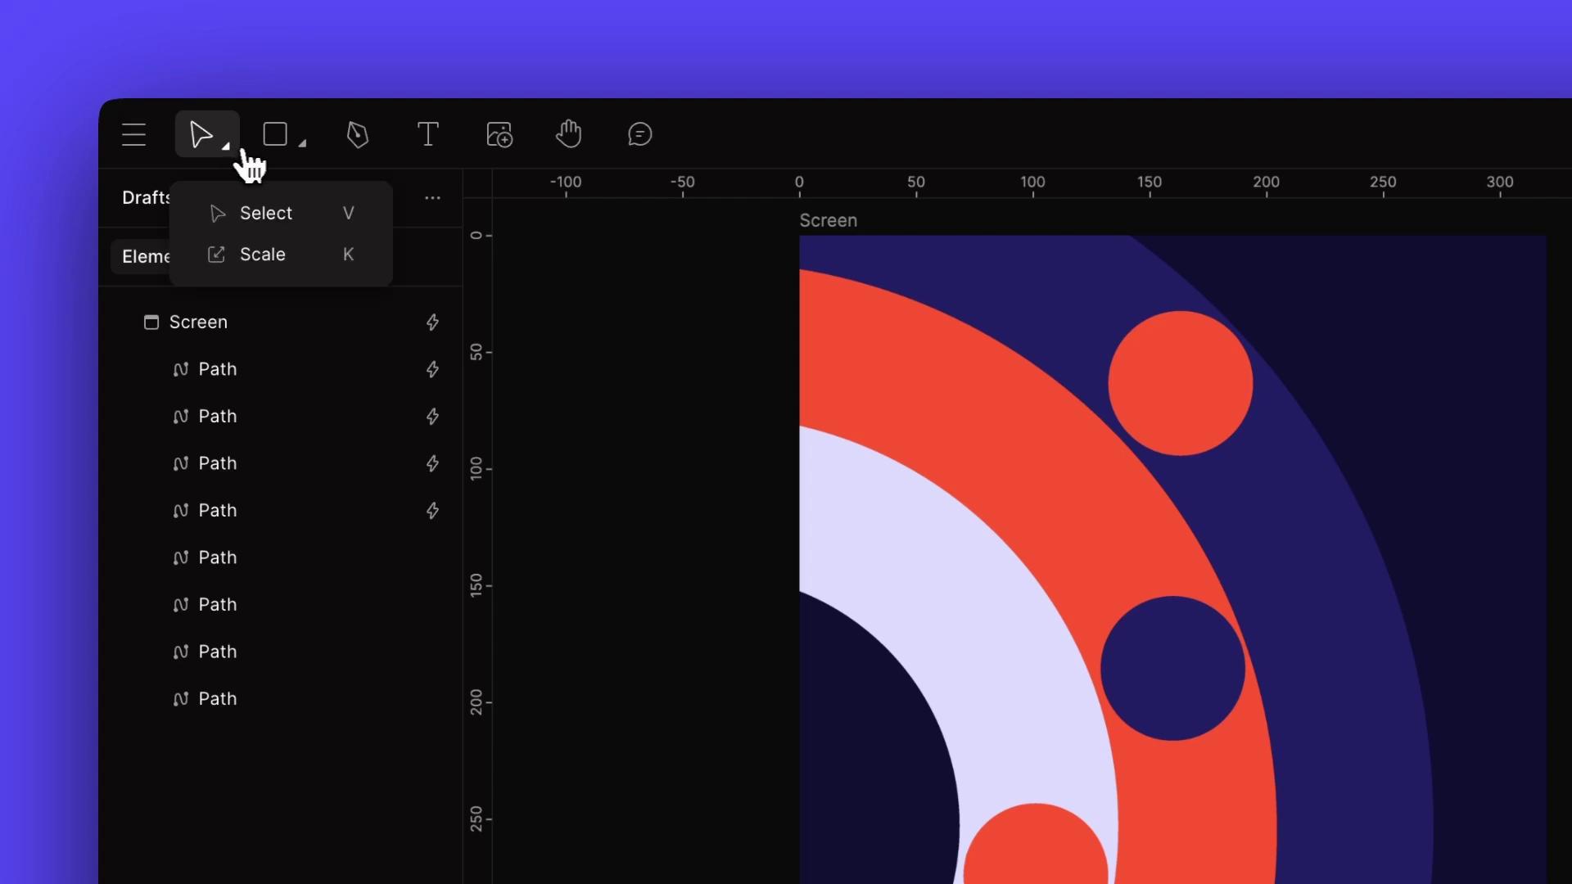
click(300, 148)
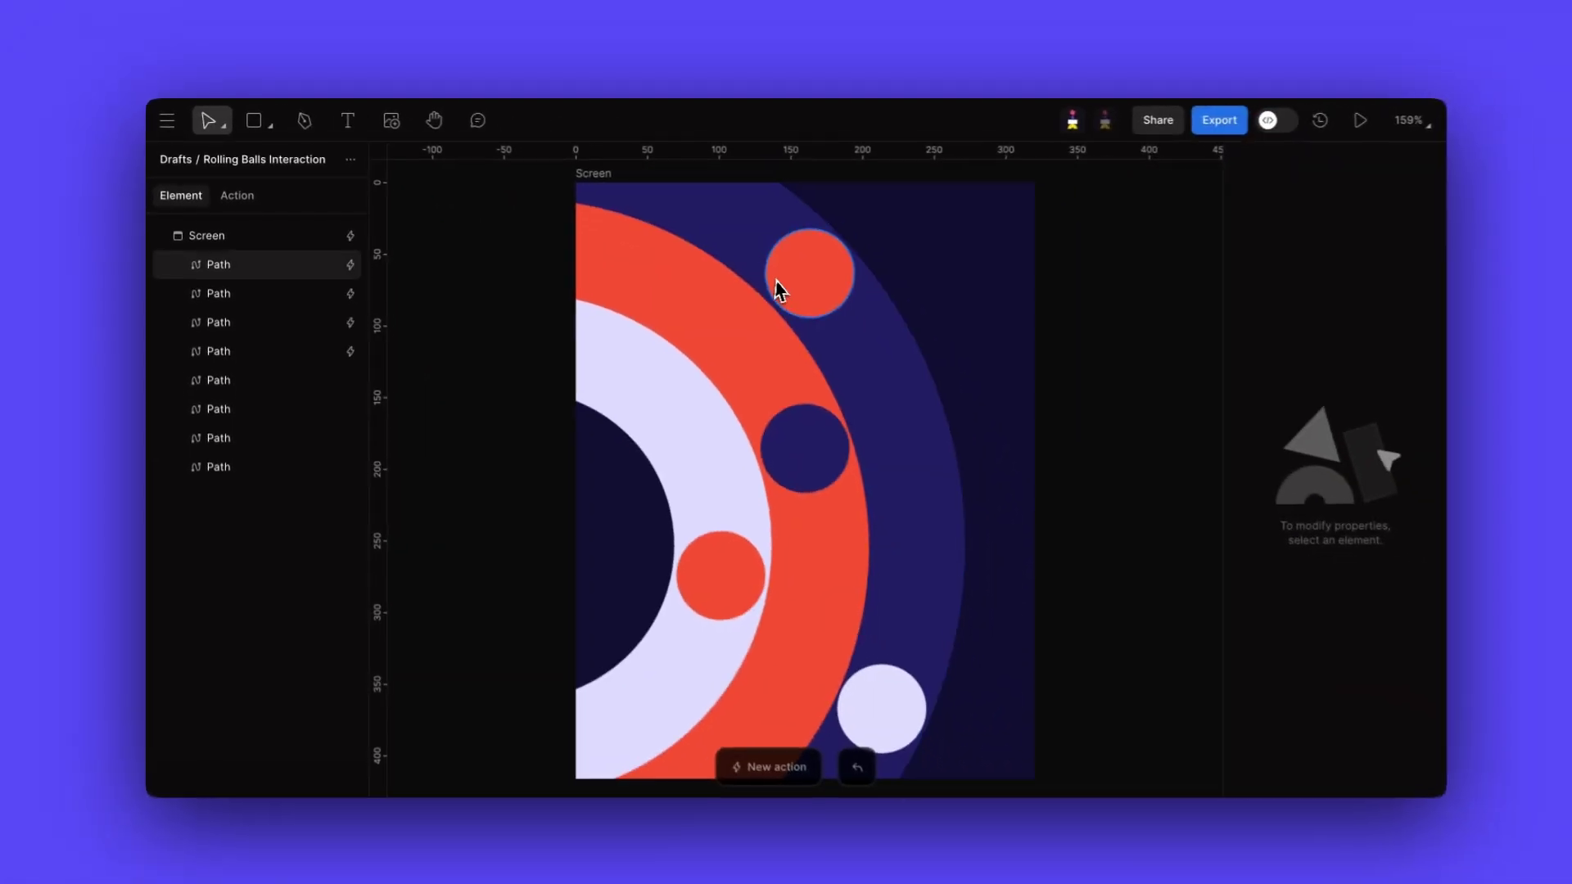
- Select the red ring paths, view the boolean combine options, then return to the actions list
click(1148, 411)
drag(672, 360, 699, 374)
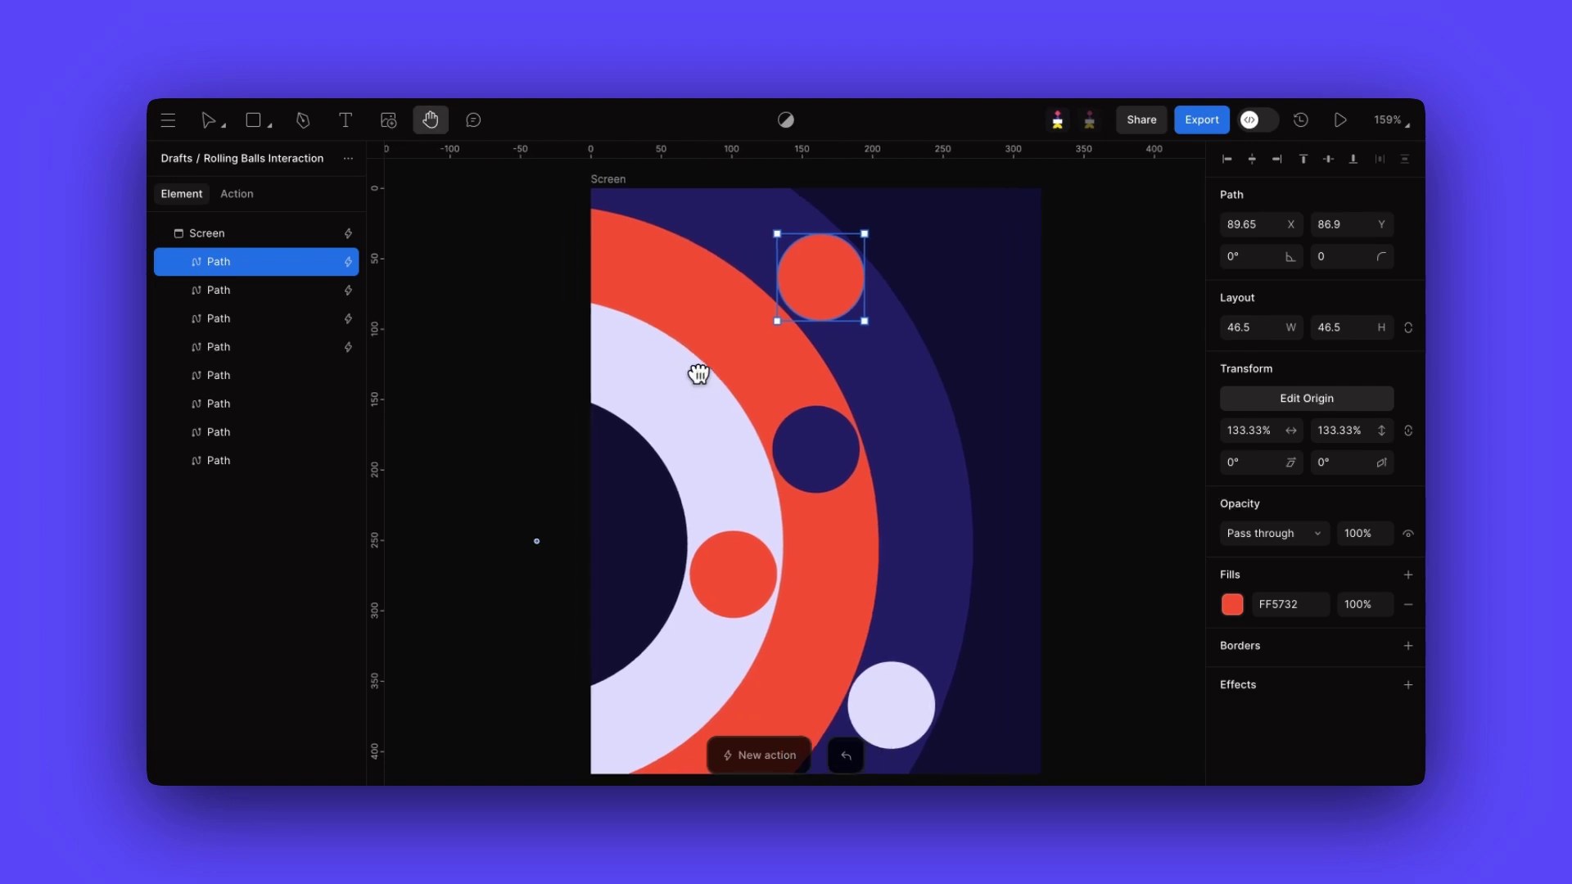
key(super+1)
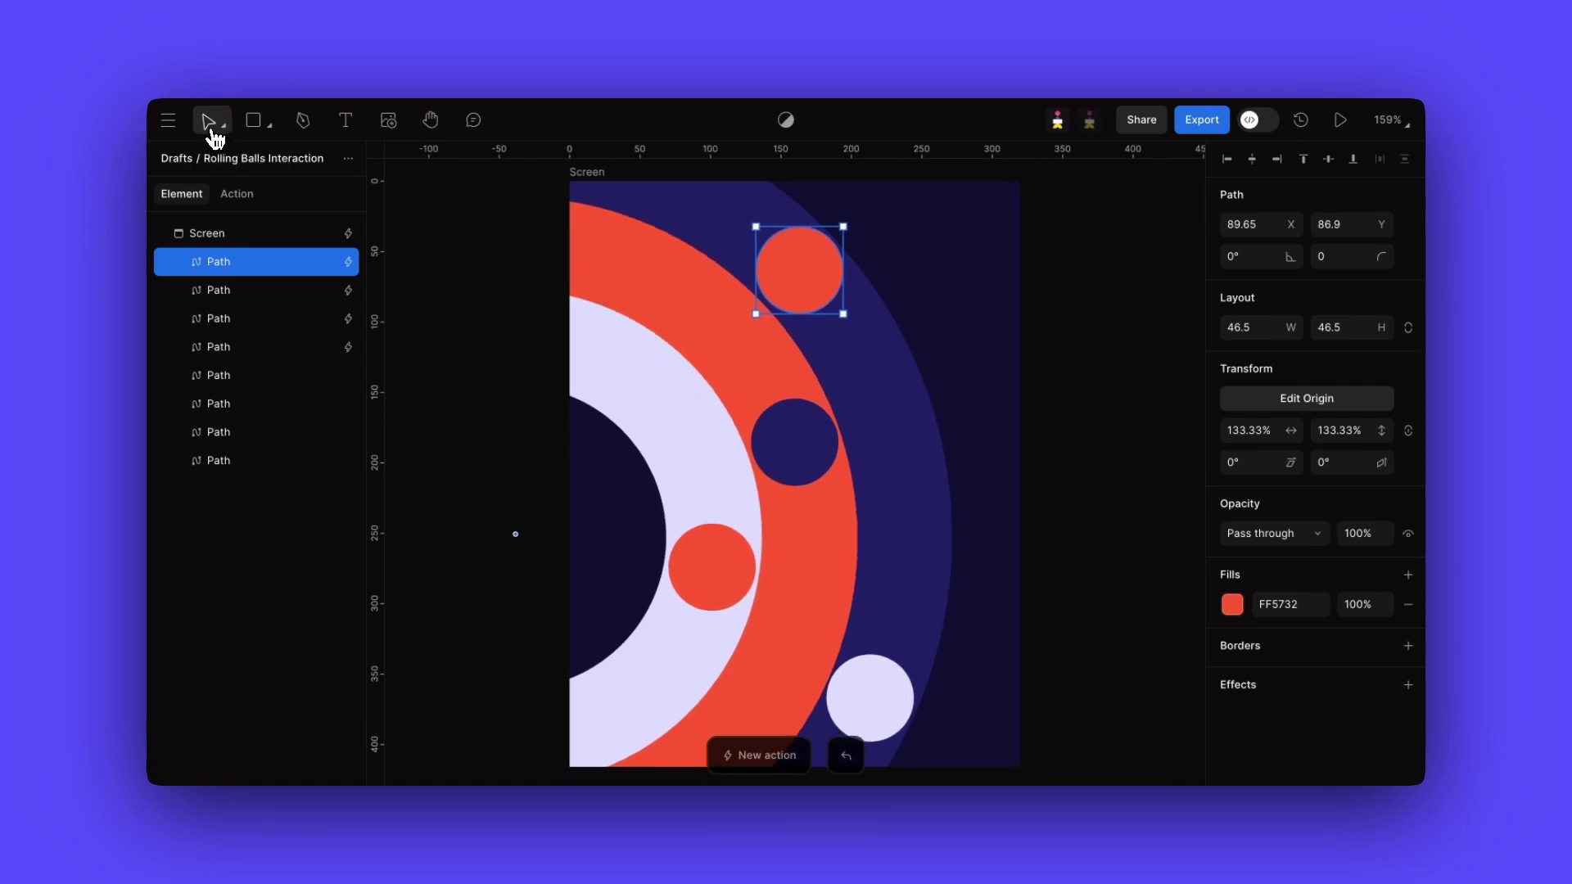
click(755, 354)
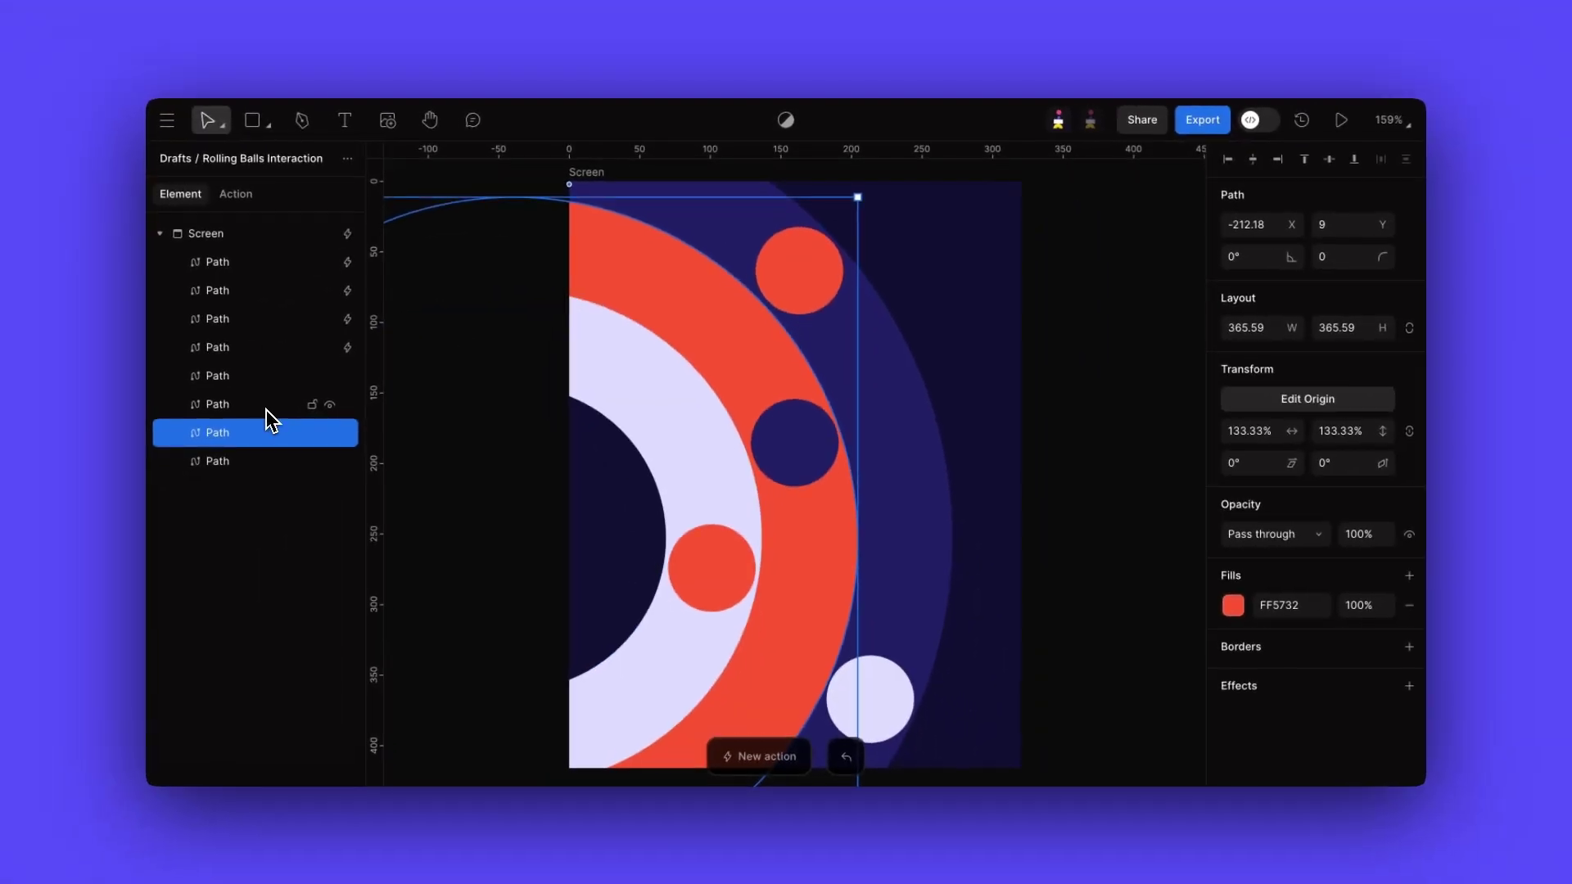
shift+click(267, 408)
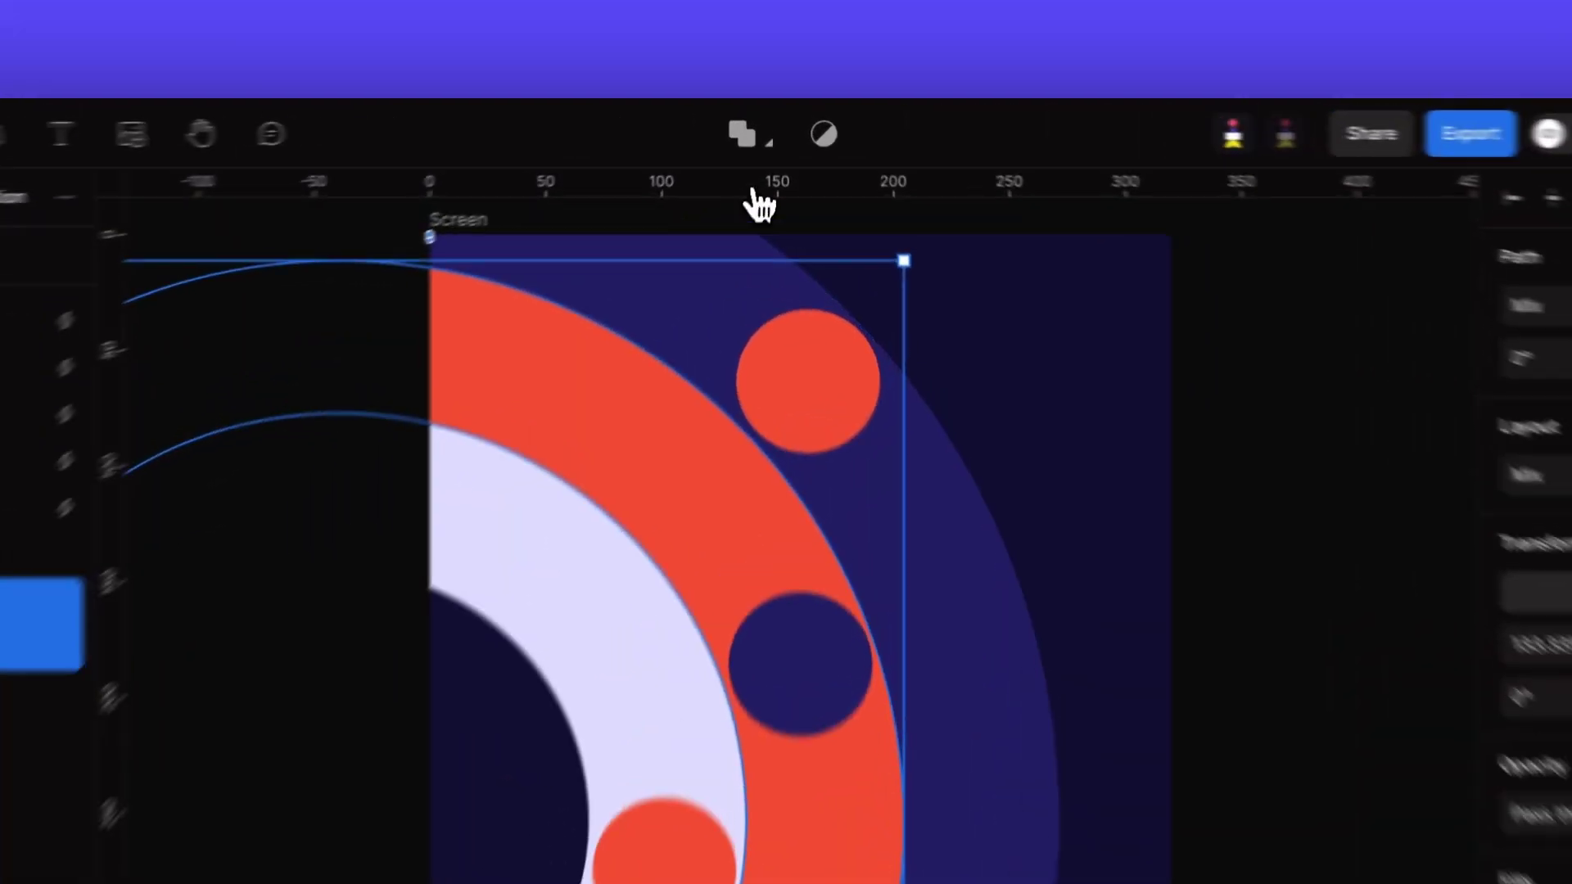
click(770, 167)
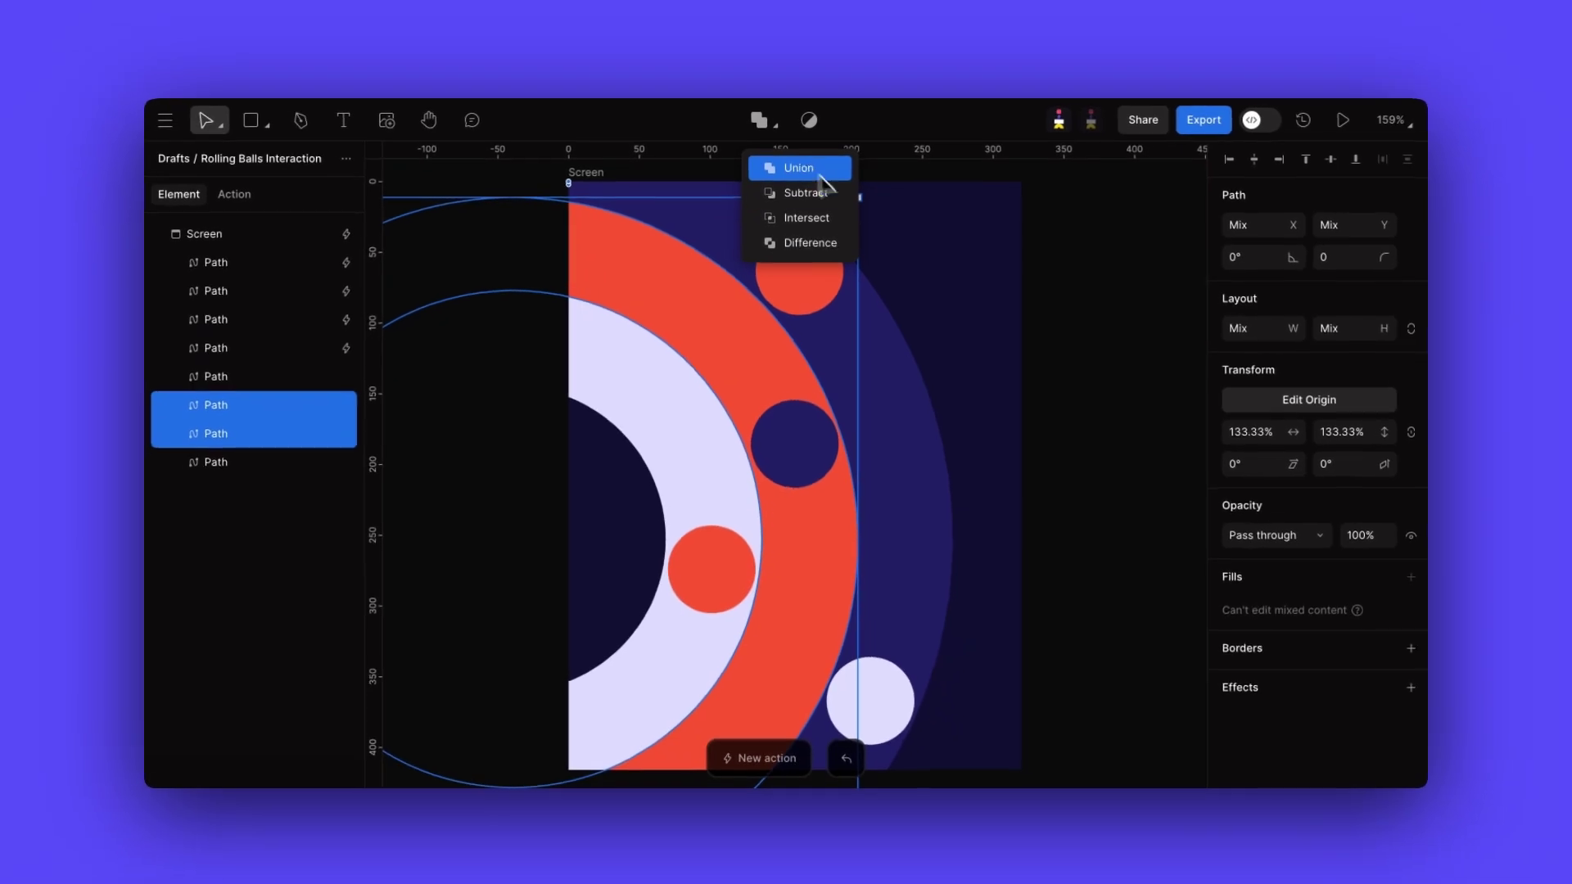
click(1290, 533)
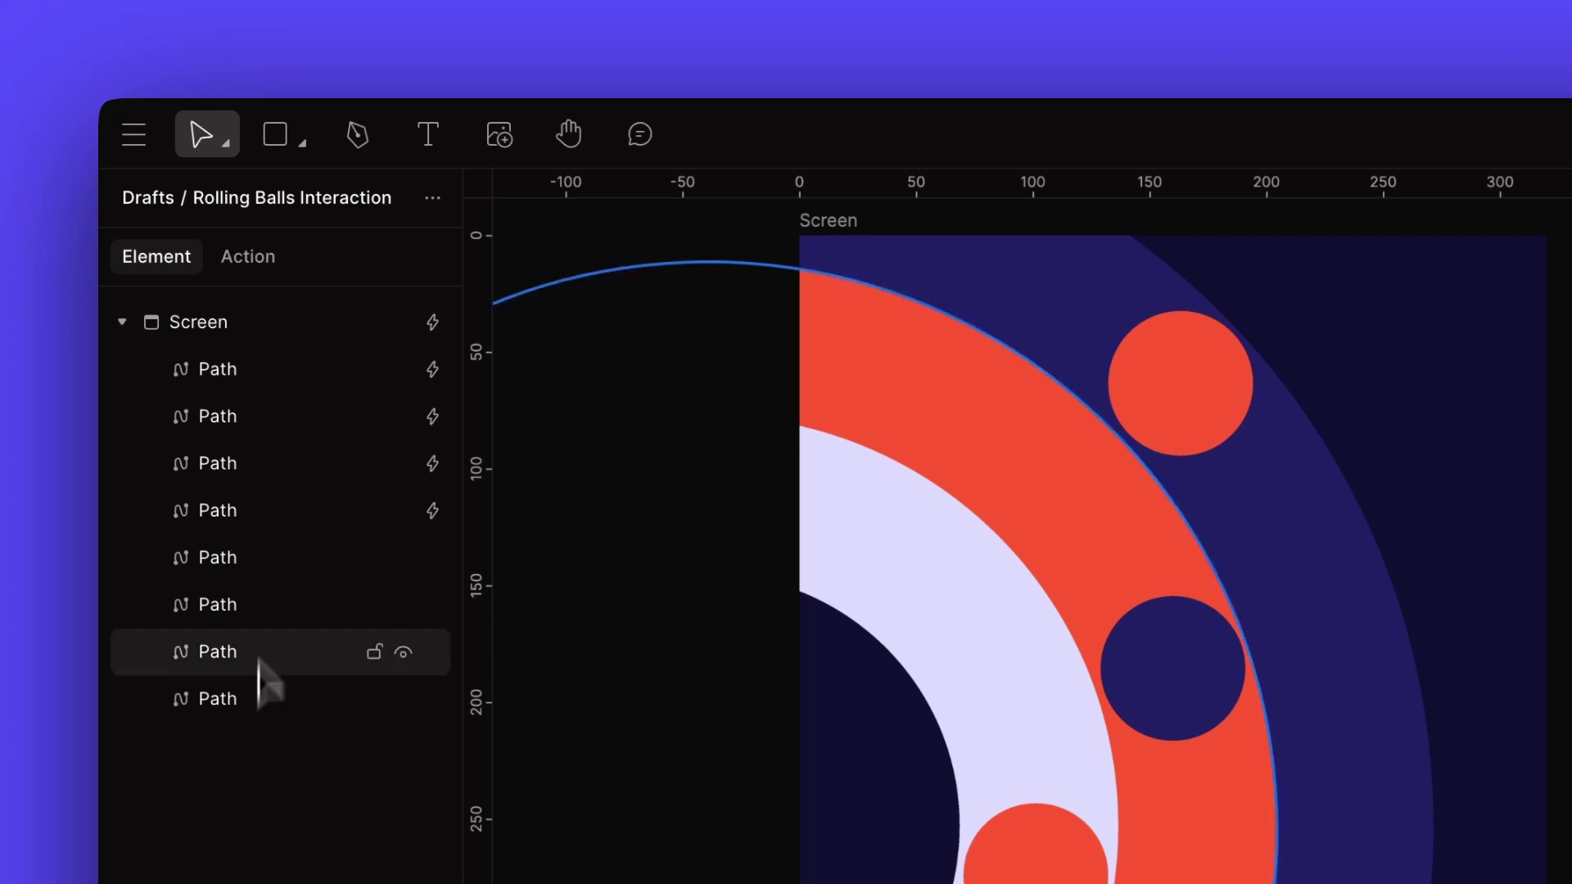
click(249, 259)
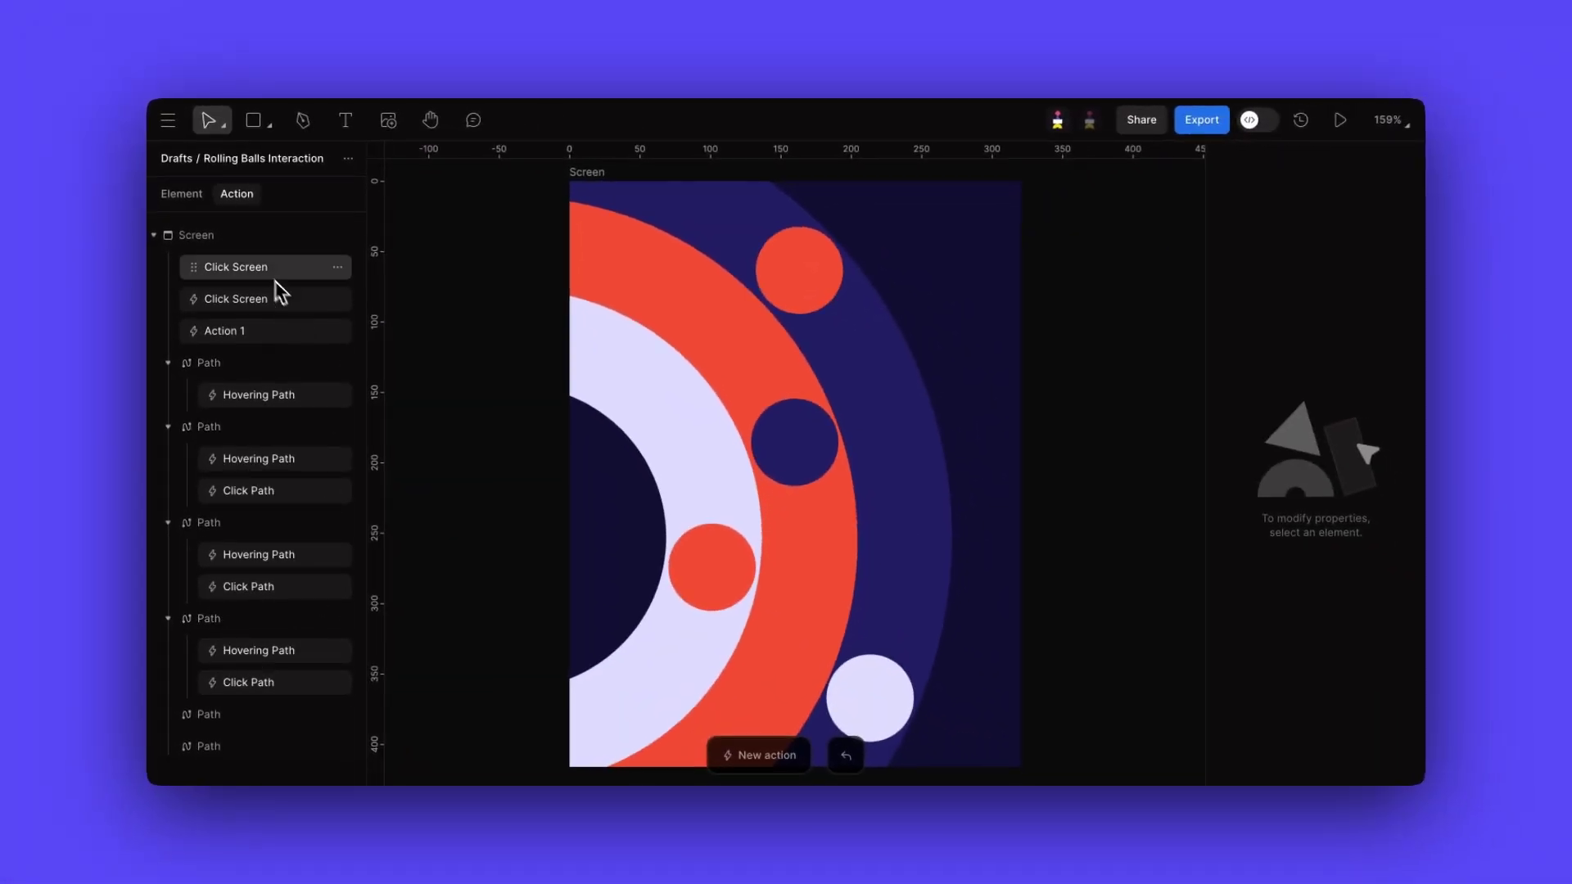
- Open and close the Action 1 timeline and clear the path selection
click(253, 325)
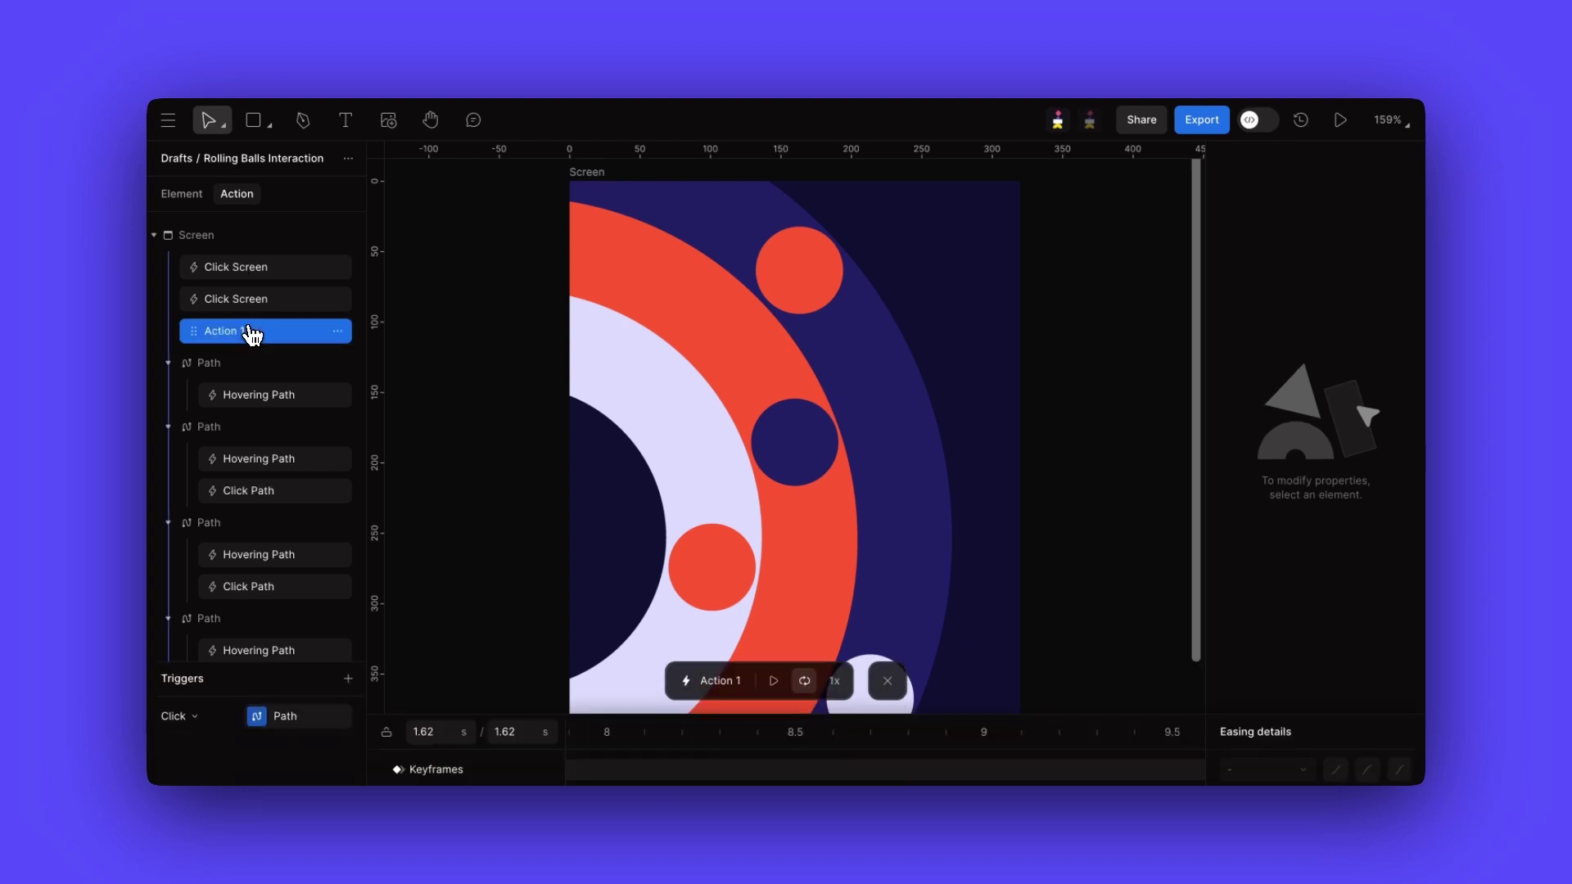
click(182, 194)
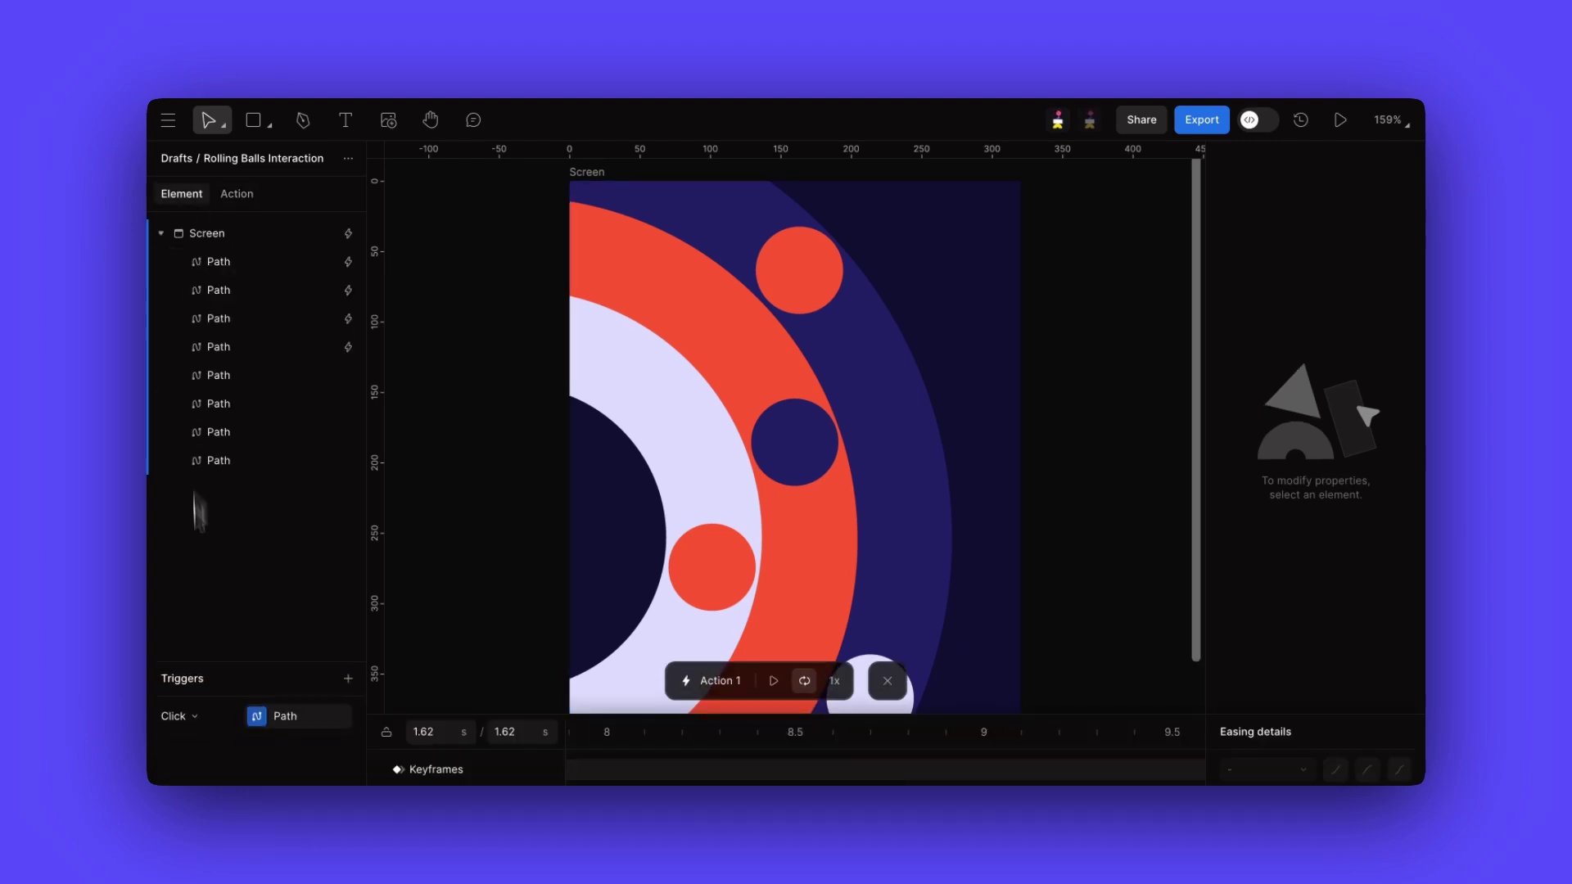
click(217, 432)
click(887, 681)
click(1032, 236)
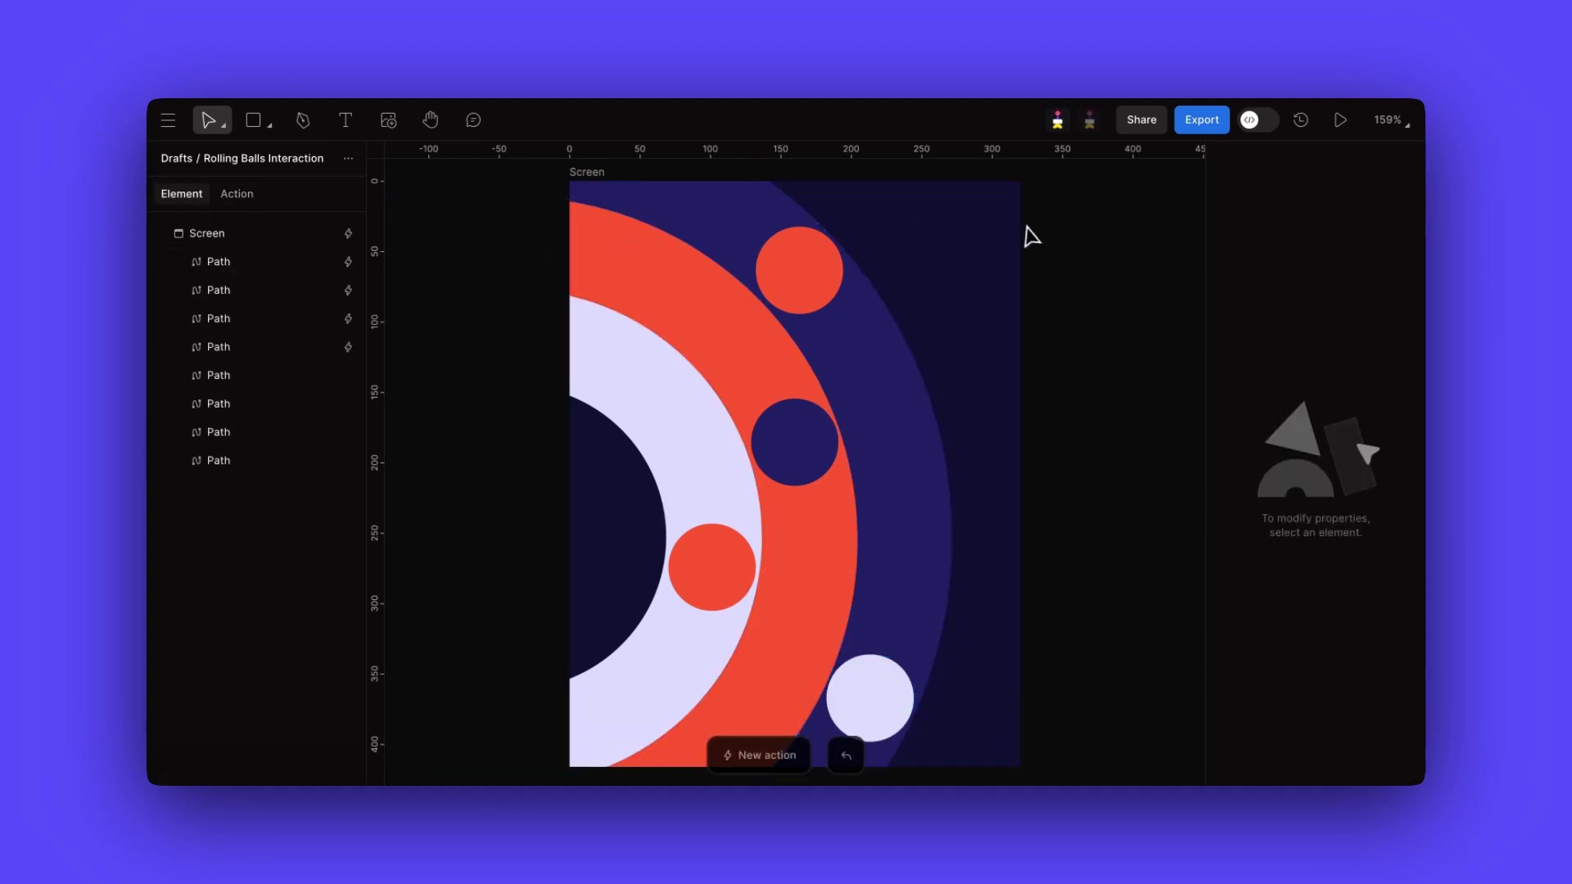
- Select the top red circle, undo trial move and resize, and set its fill to AB5643
click(247, 265)
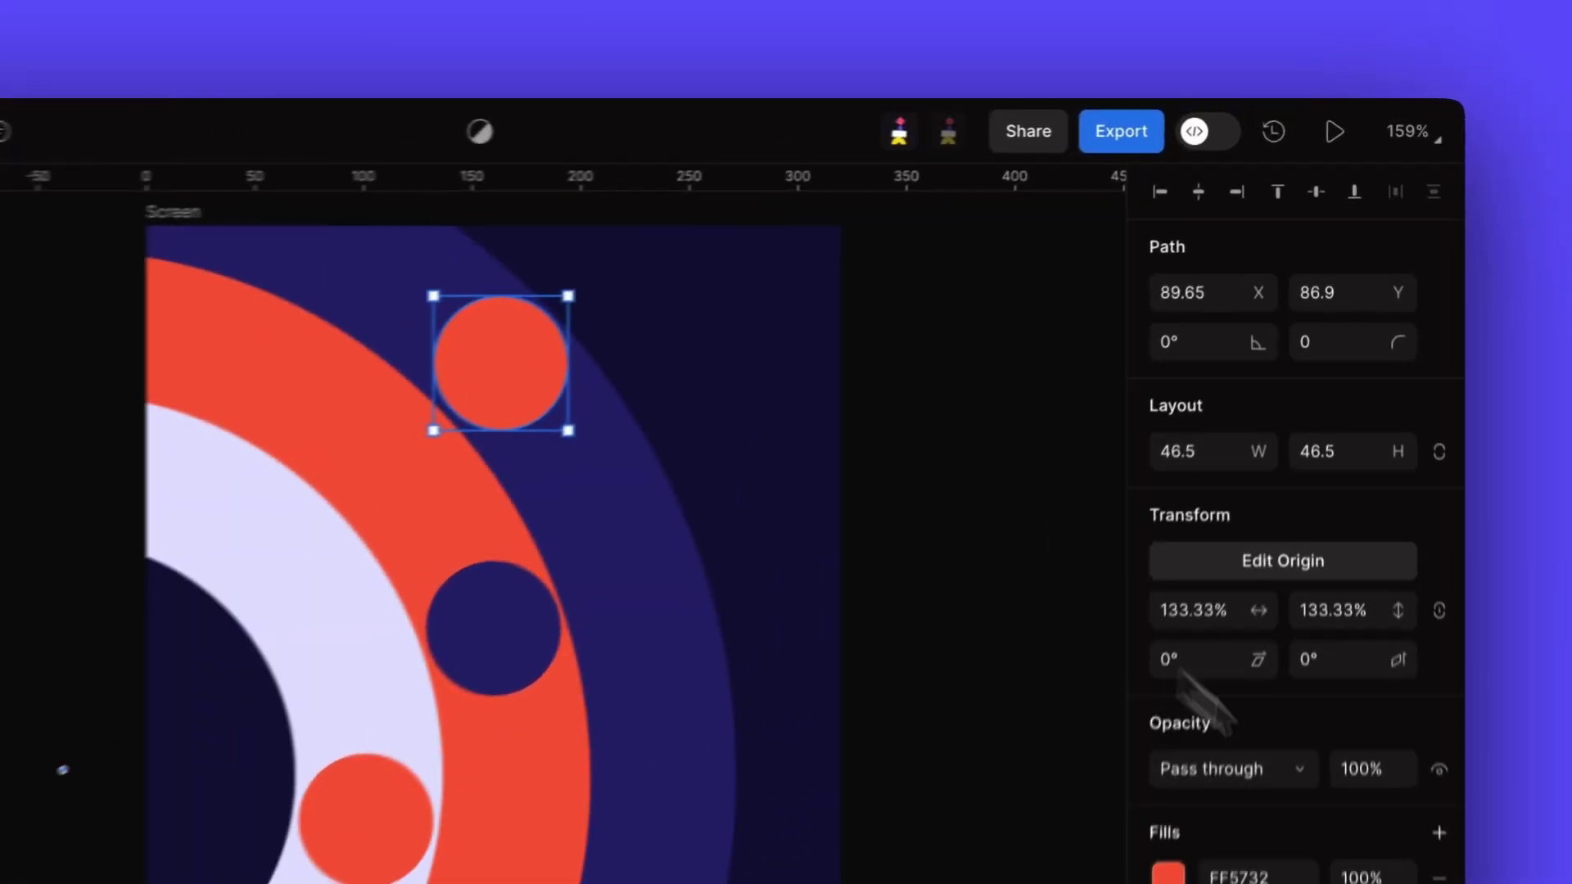
drag(1238, 226, 1271, 396)
key(super+z)
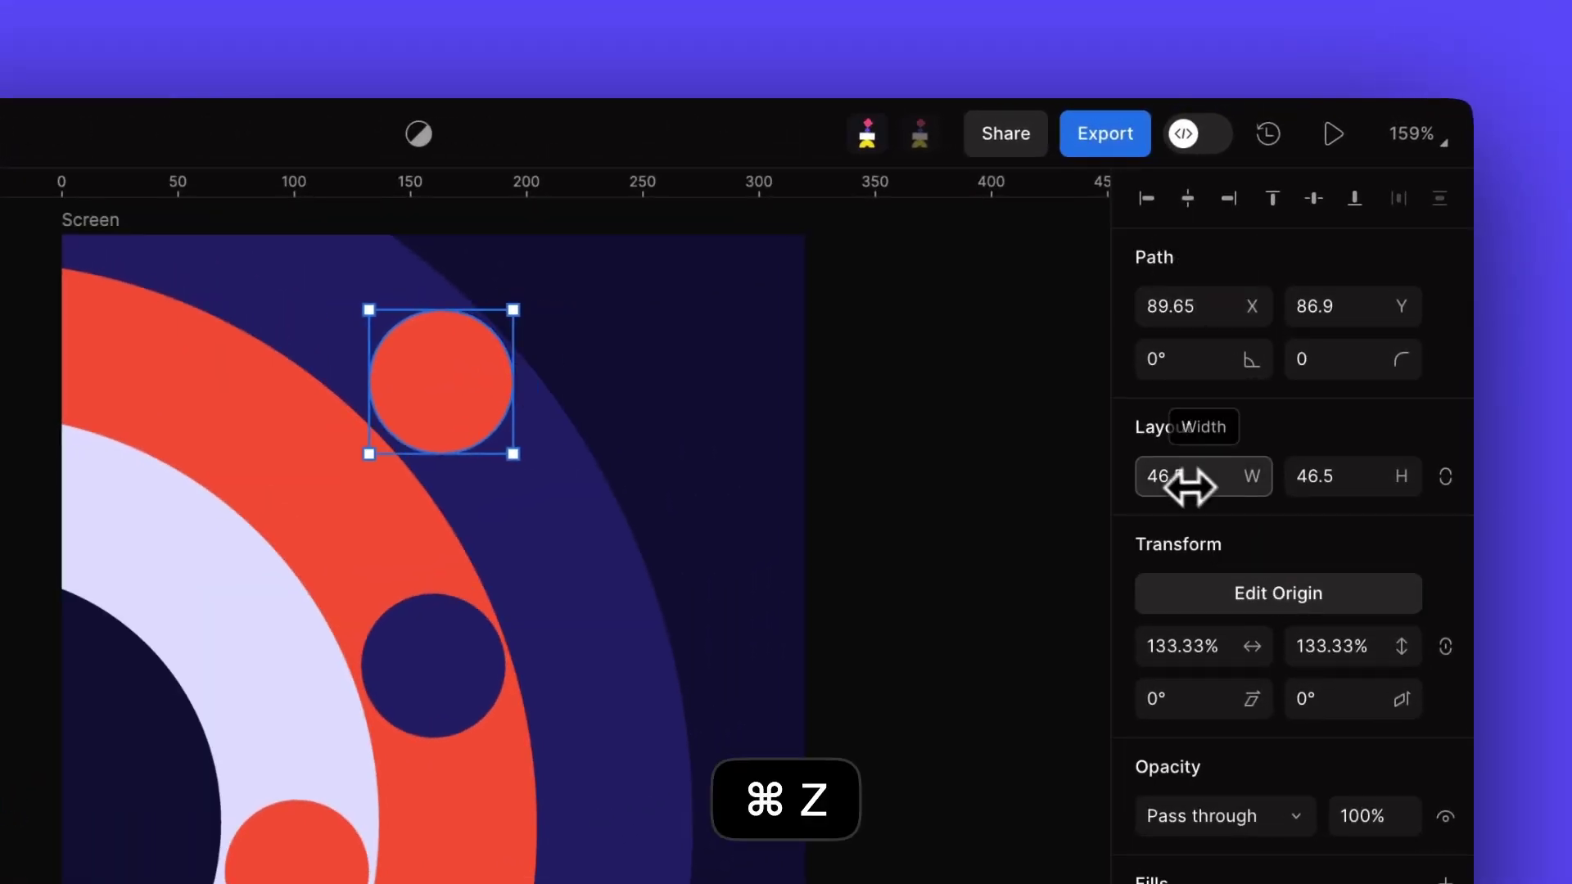
drag(1190, 488, 1203, 477)
key(super+z)
click(1155, 690)
click(941, 623)
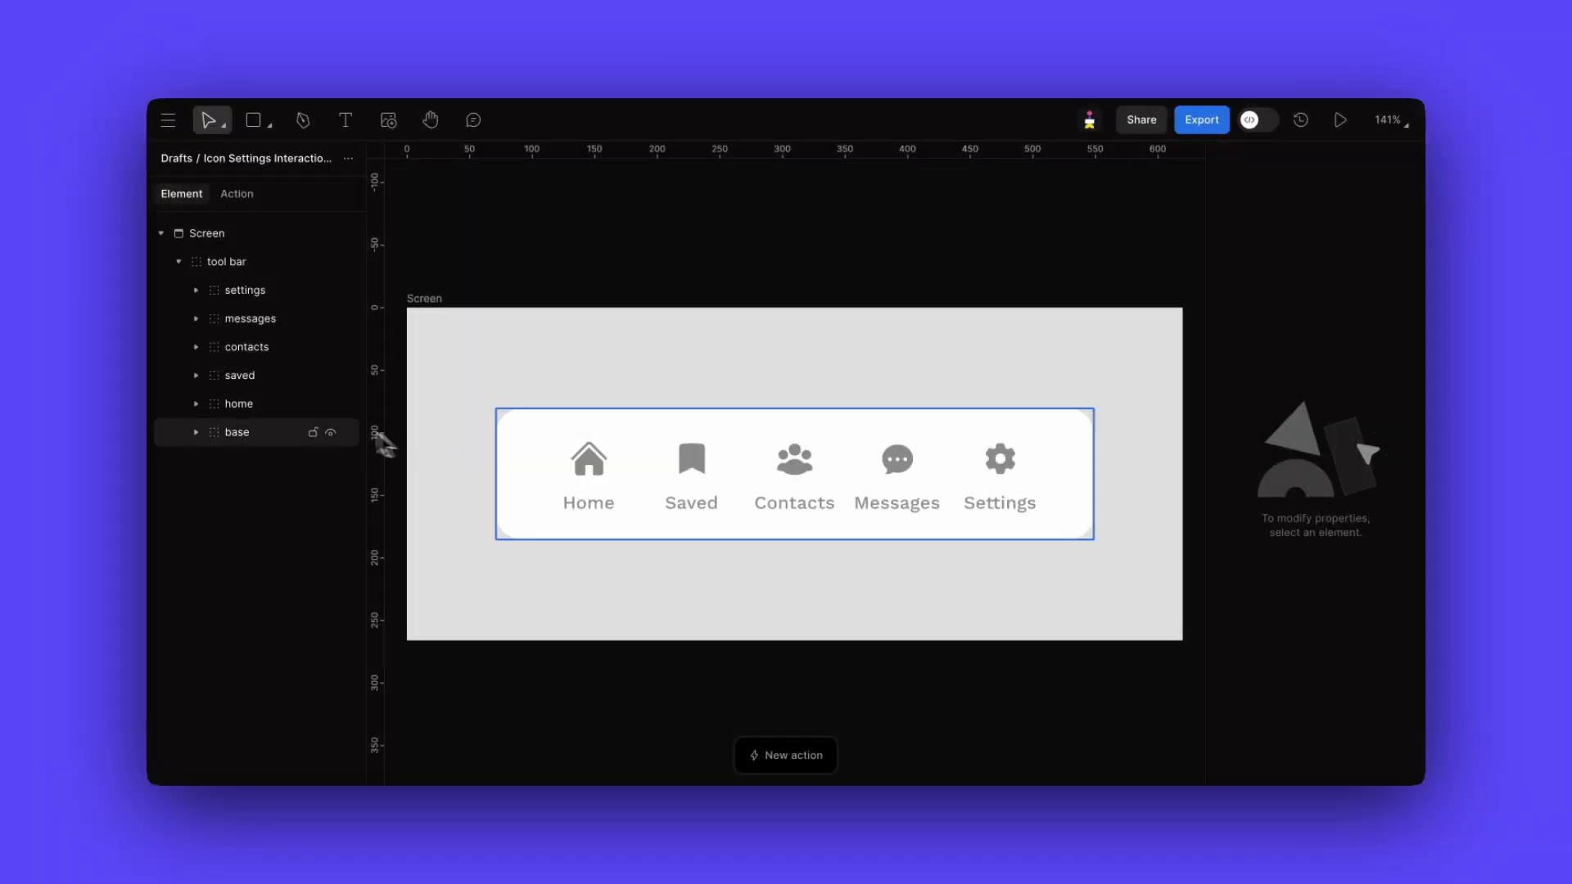
- Add a new action on the home toolbar item and switch its trigger from Click to Hovering
click(282, 405)
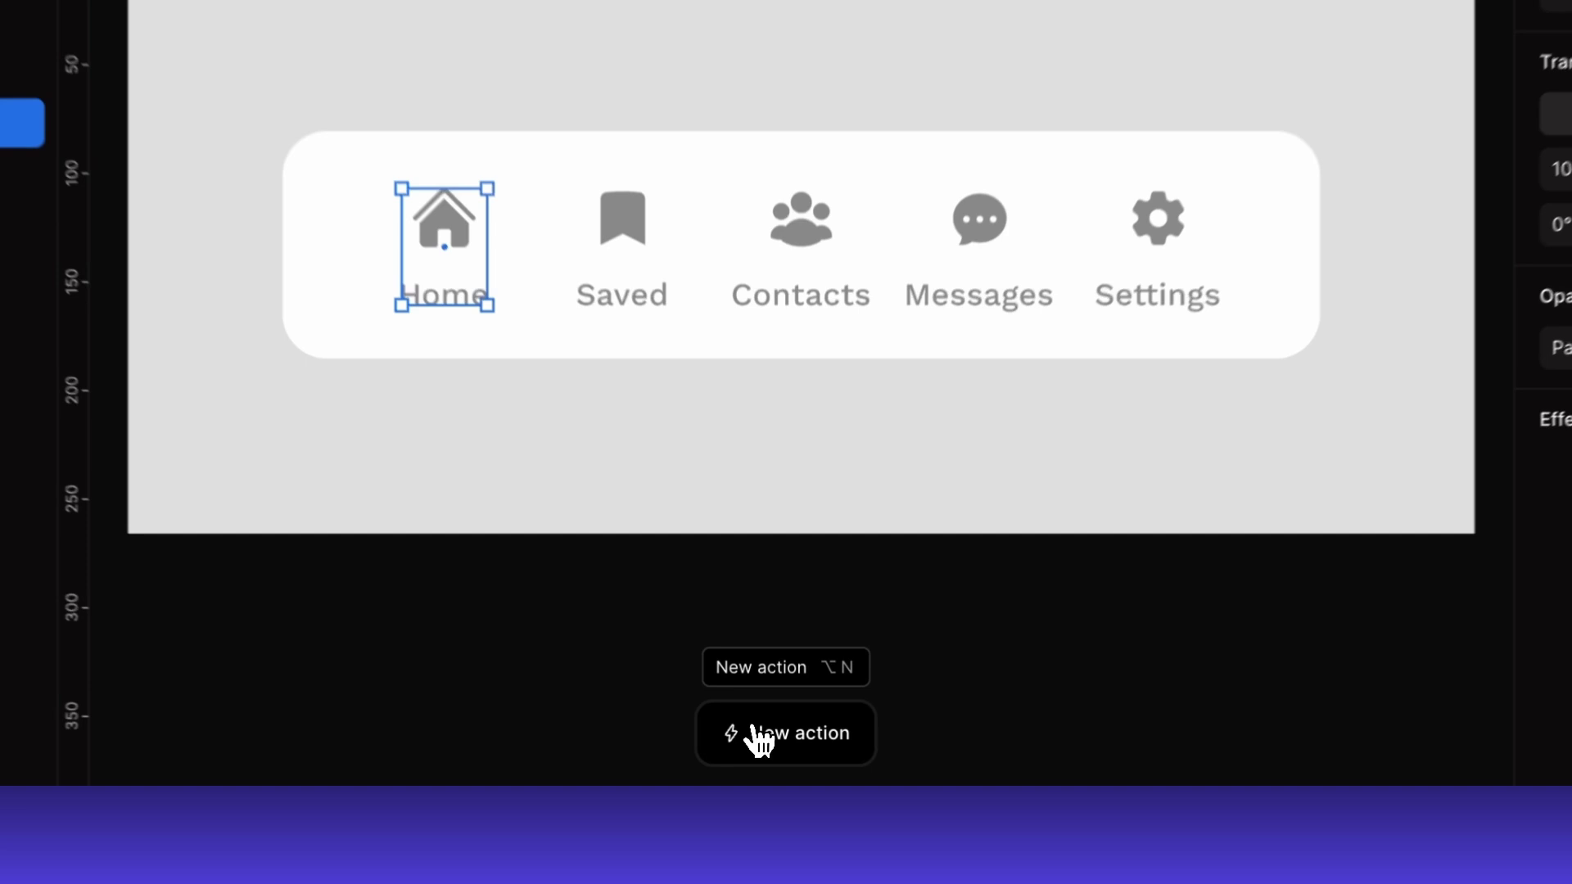
click(786, 755)
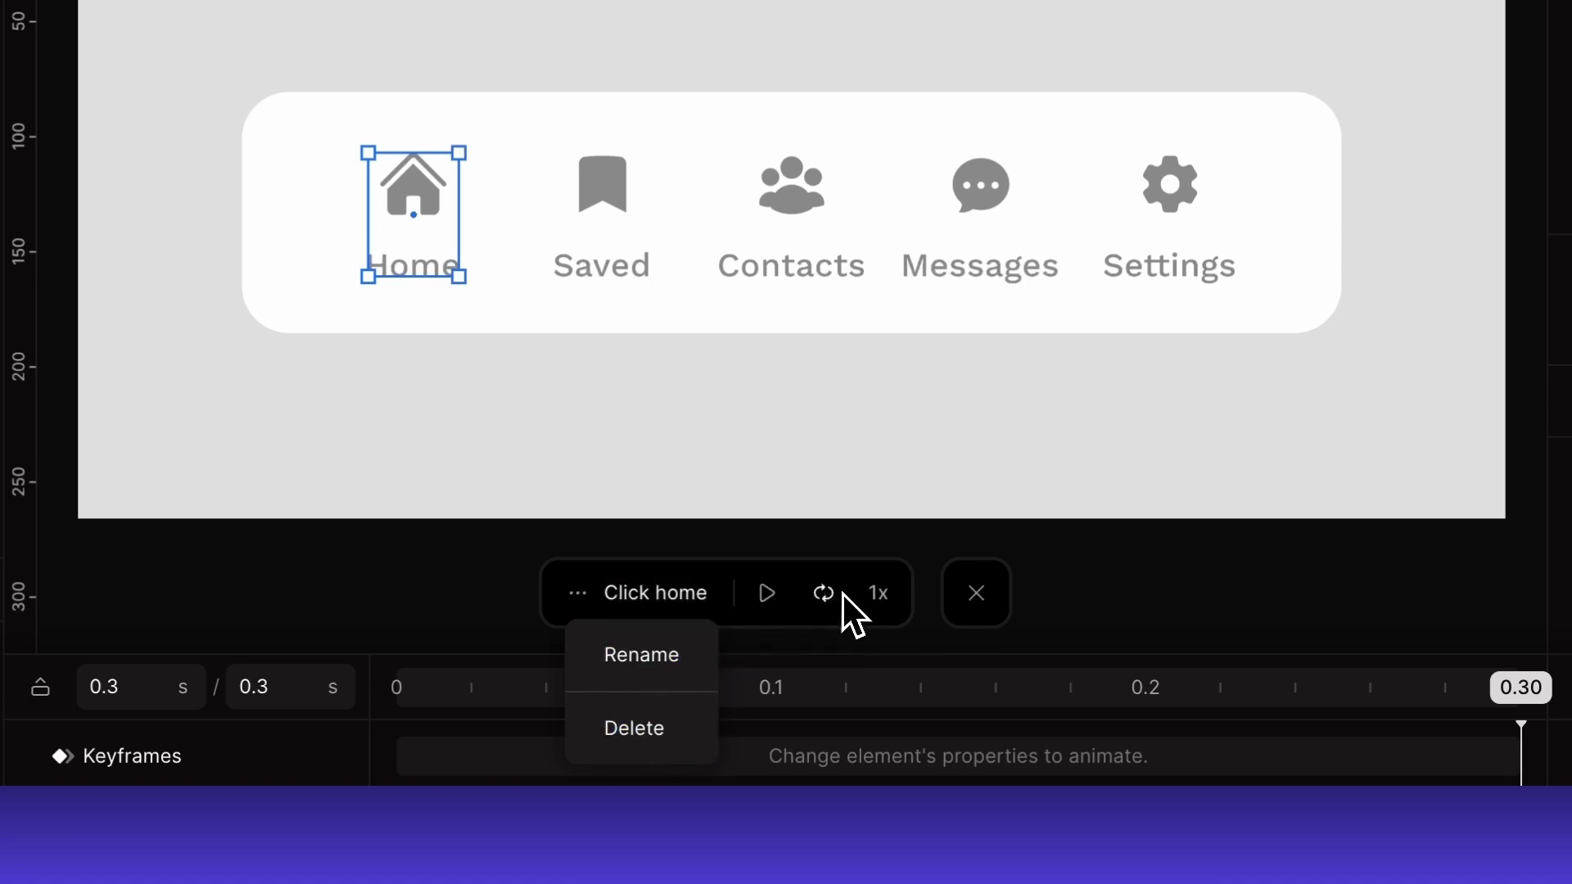
click(1068, 593)
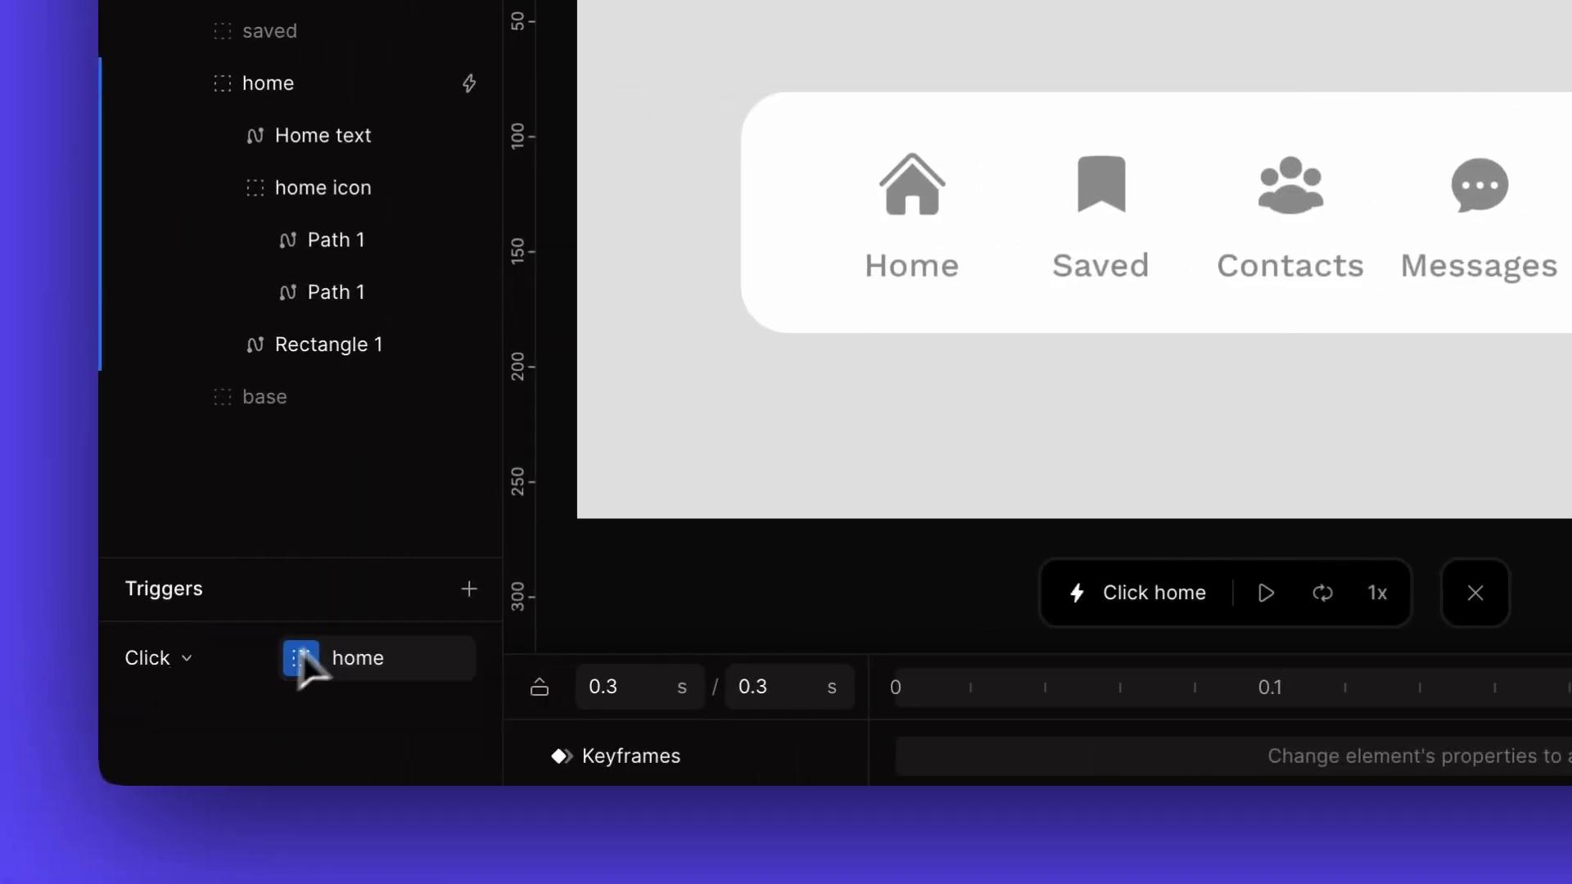
click(196, 667)
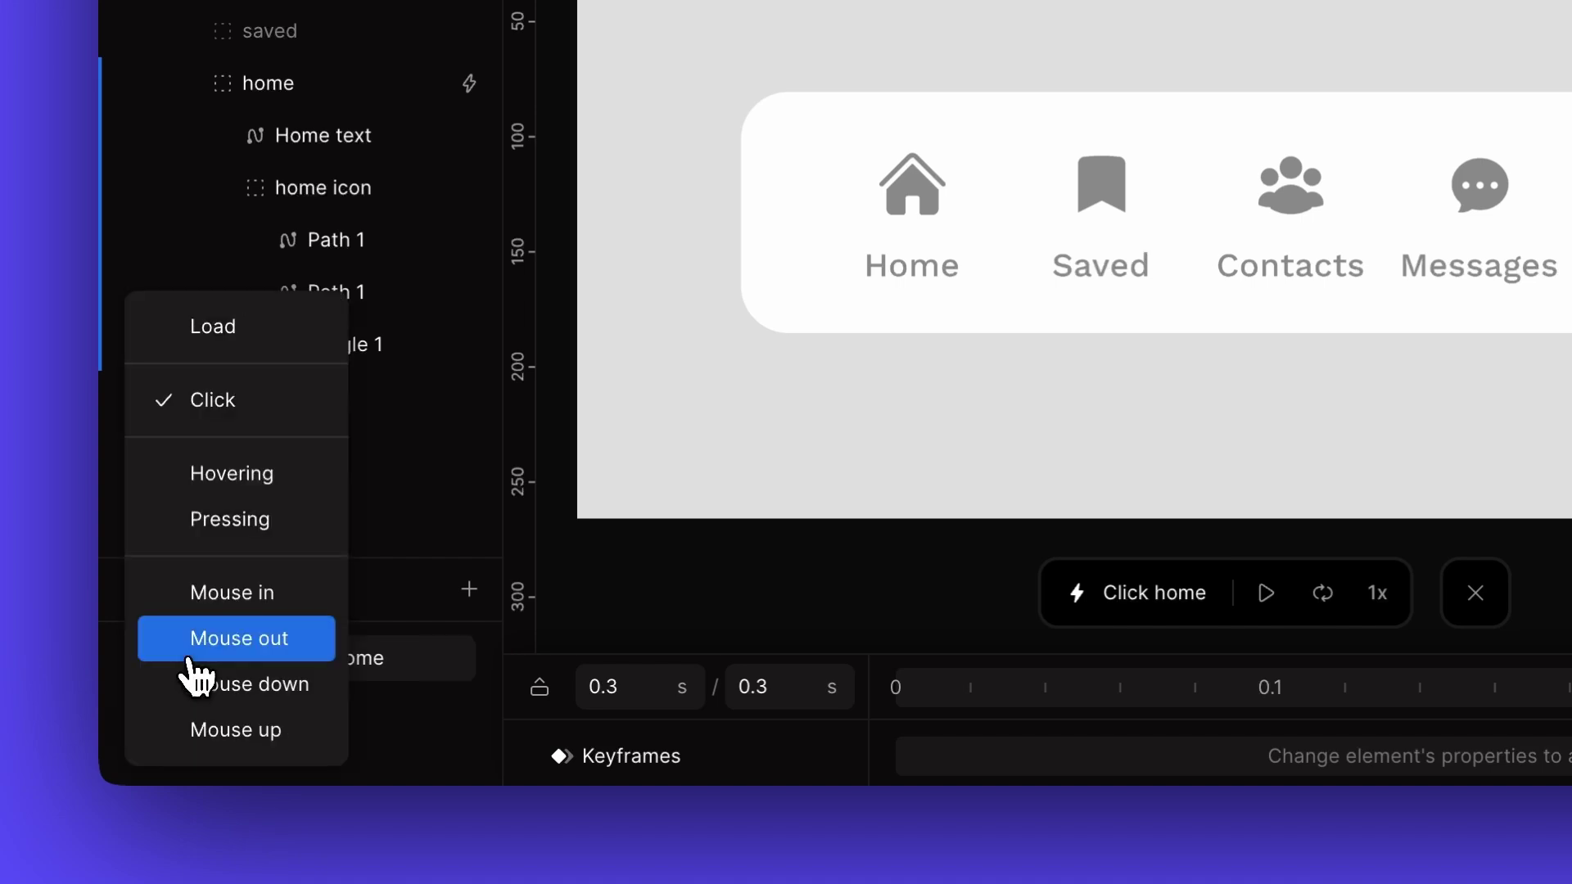
click(262, 475)
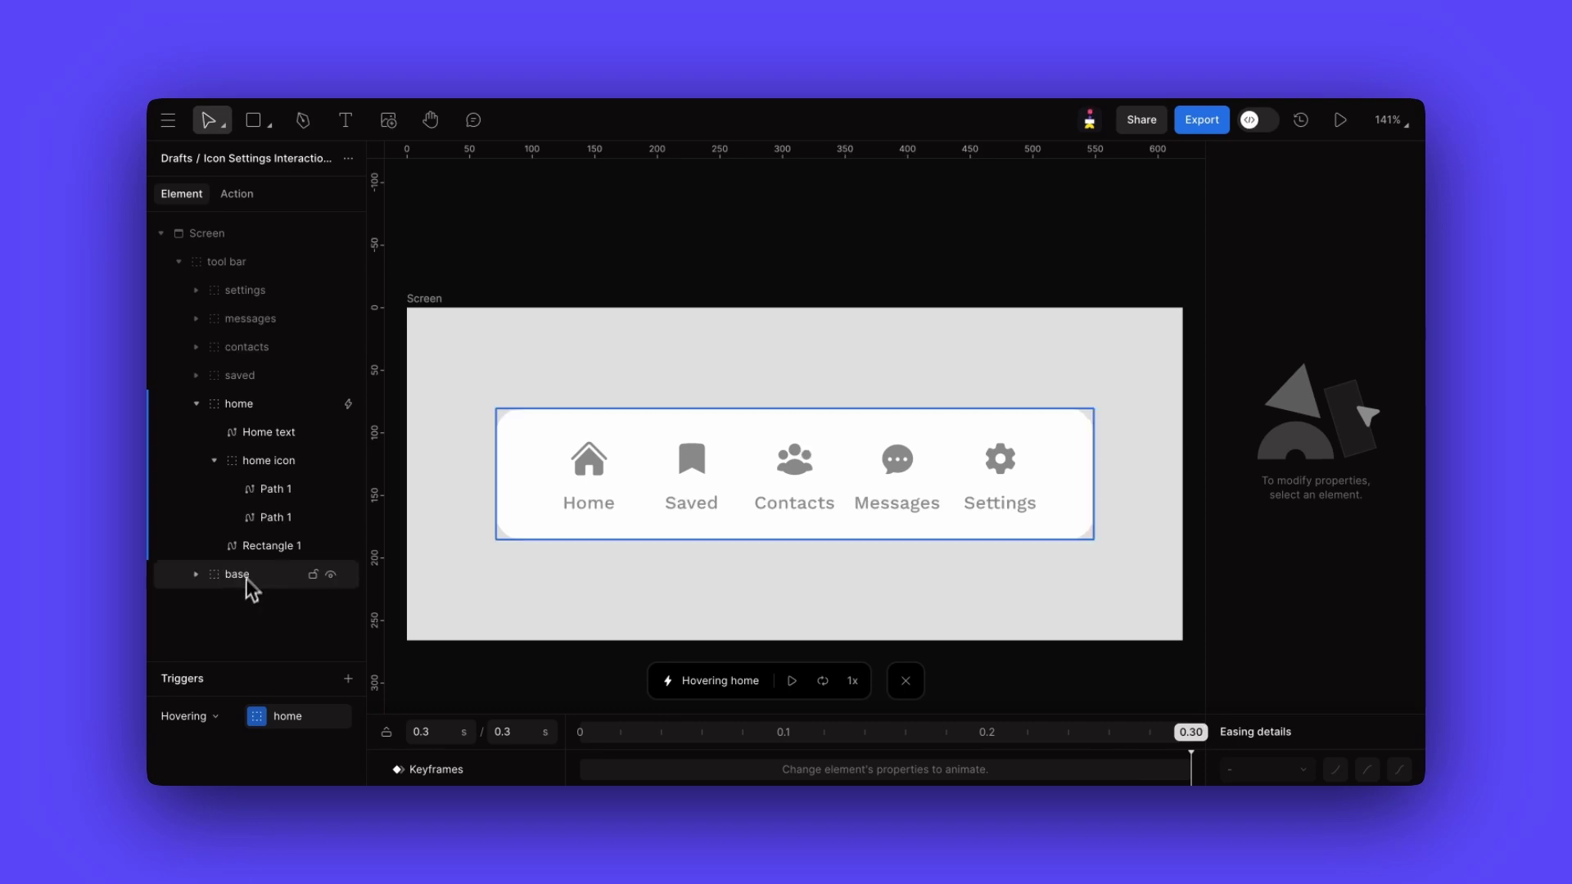
- Set both Home icon Path 1 fills to FFFFFF
click(275, 497)
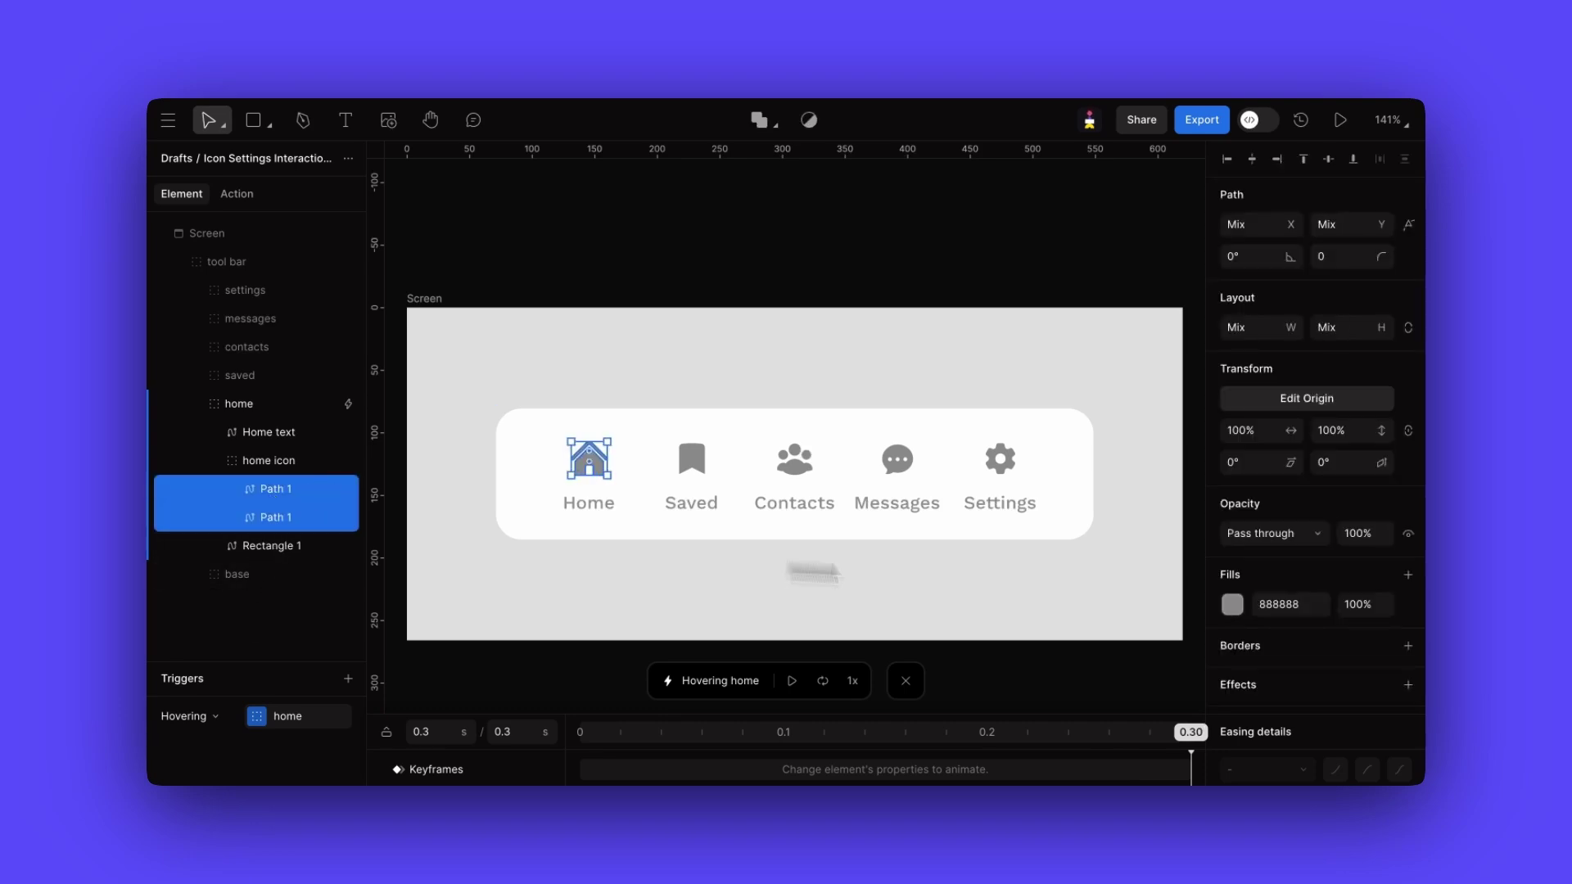
text(FFFFFF)
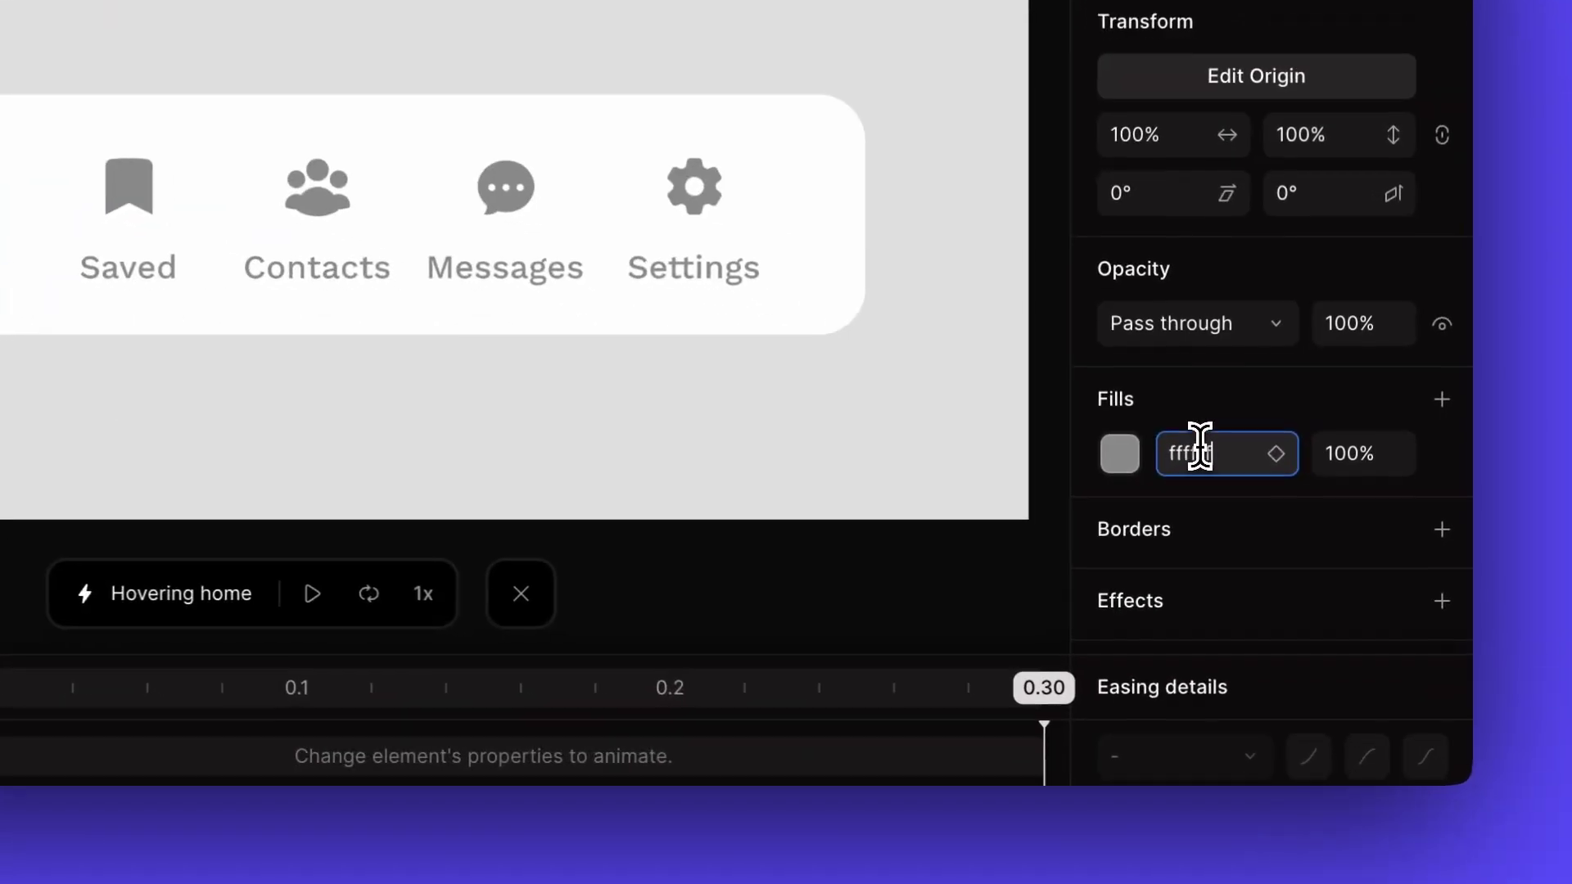
key(Return)
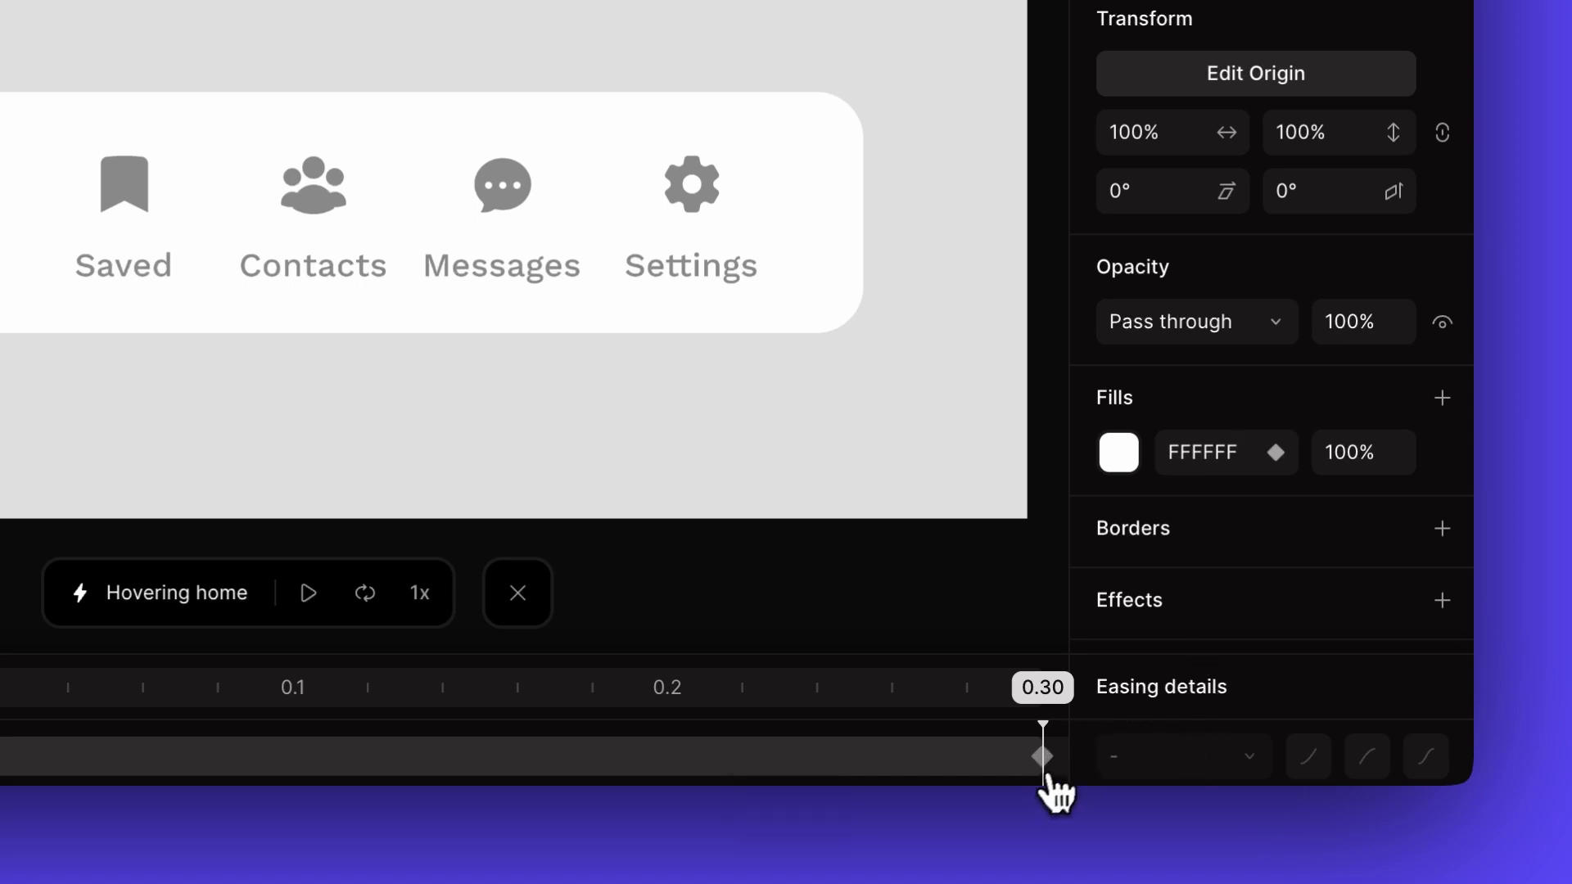
click(1042, 757)
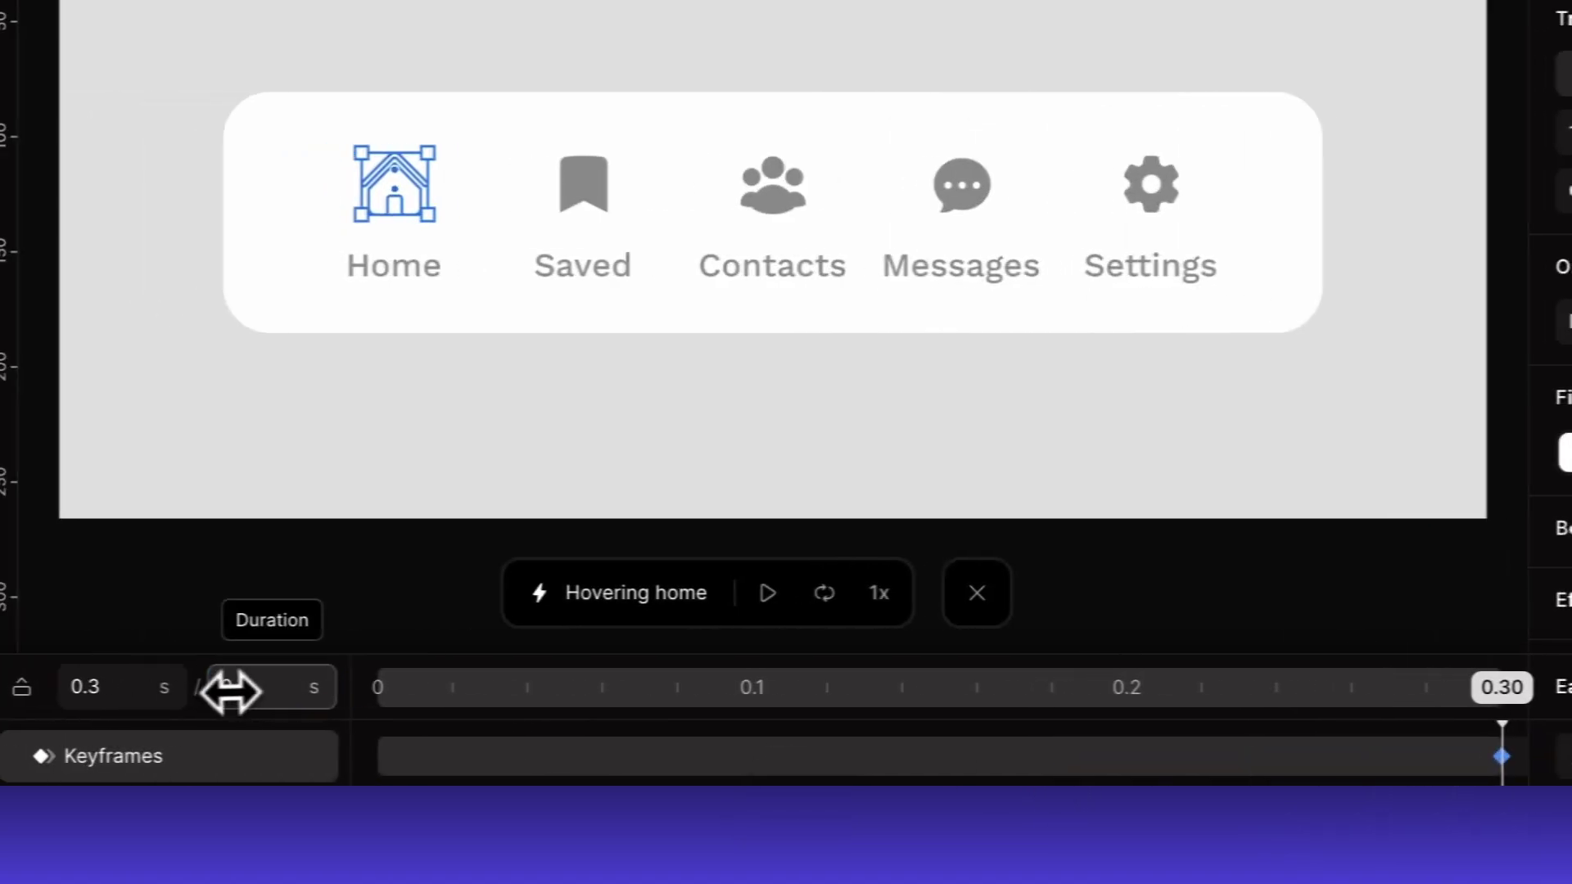
- Change the animation duration to 0.5 s and move the playhead to 0.50 s
click(267, 691)
text(0.5)
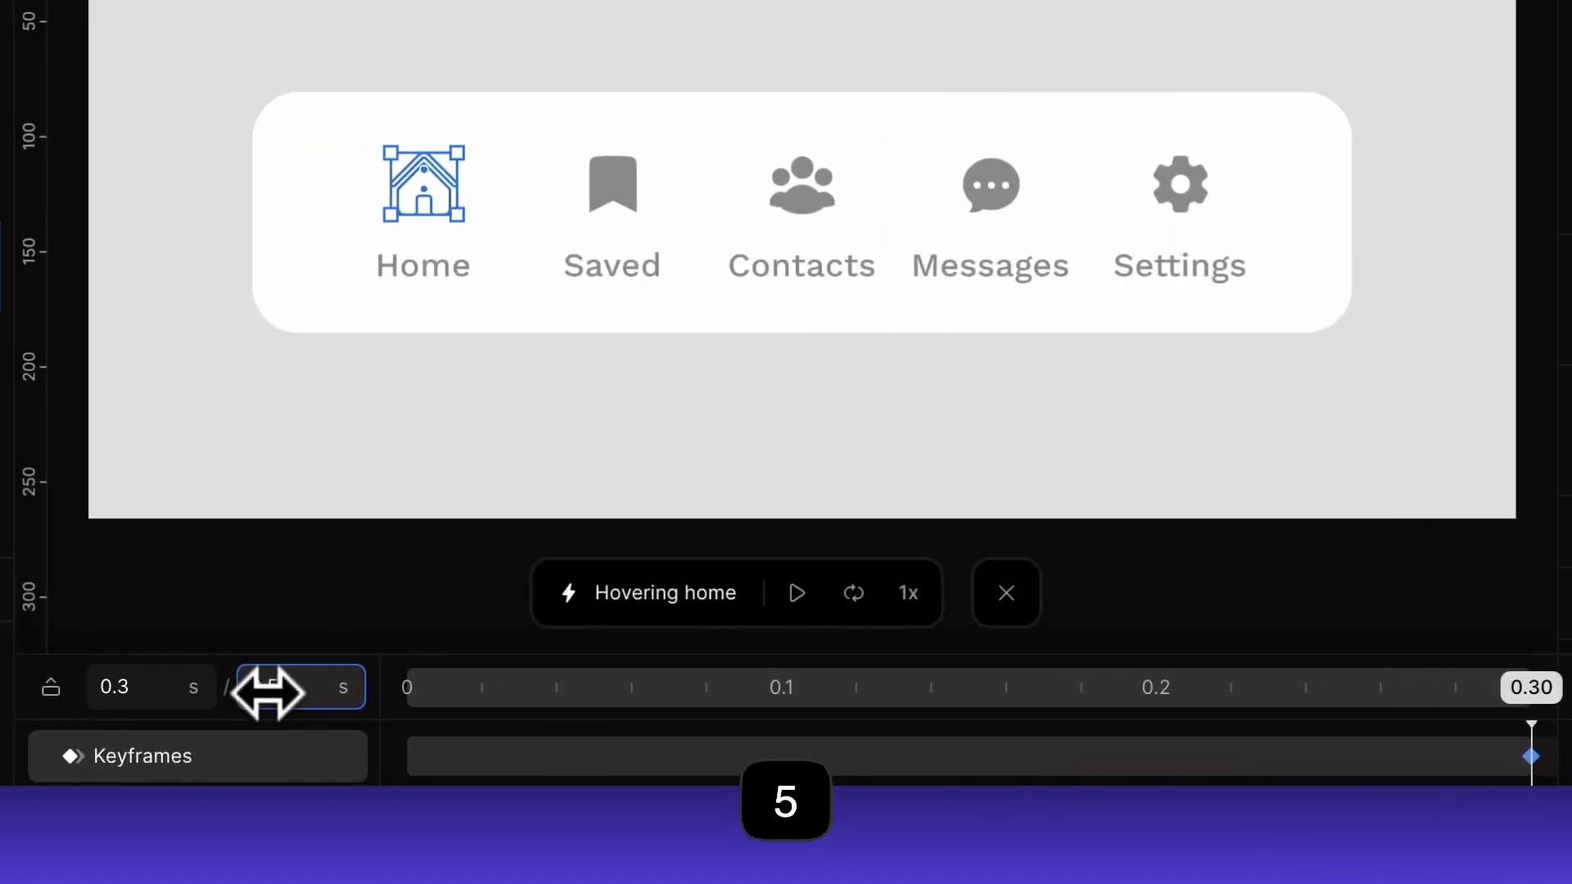
key(Return)
scroll(725, 725, right, 5)
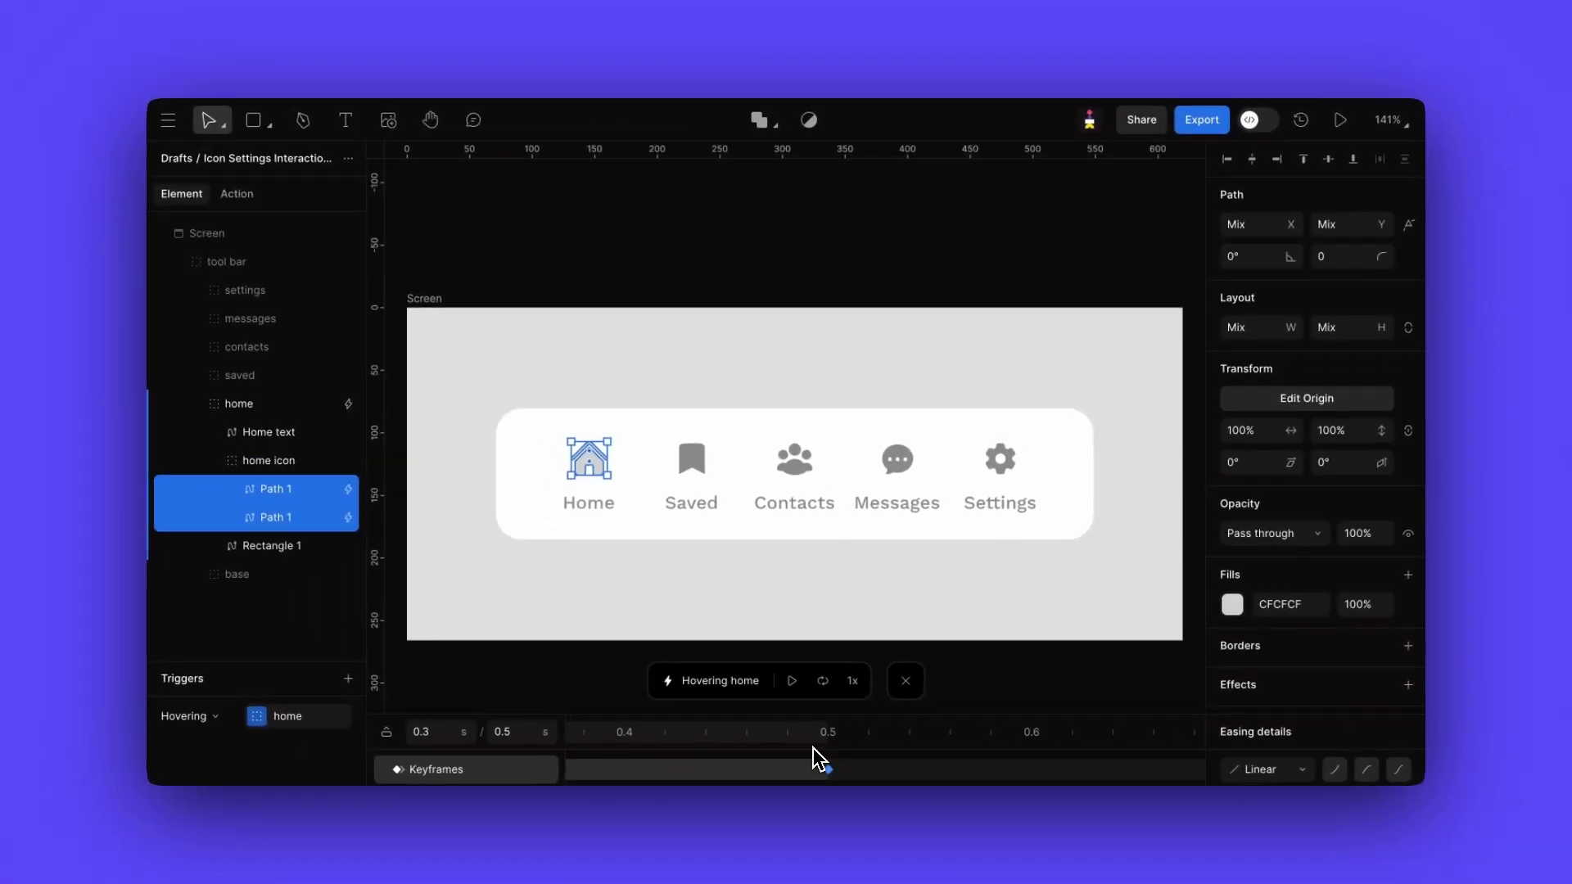
click(852, 736)
- Set Rectangle 1's fill opacity behind the Home icon to 100
click(298, 556)
click(1359, 605)
text(100)
key(Return)
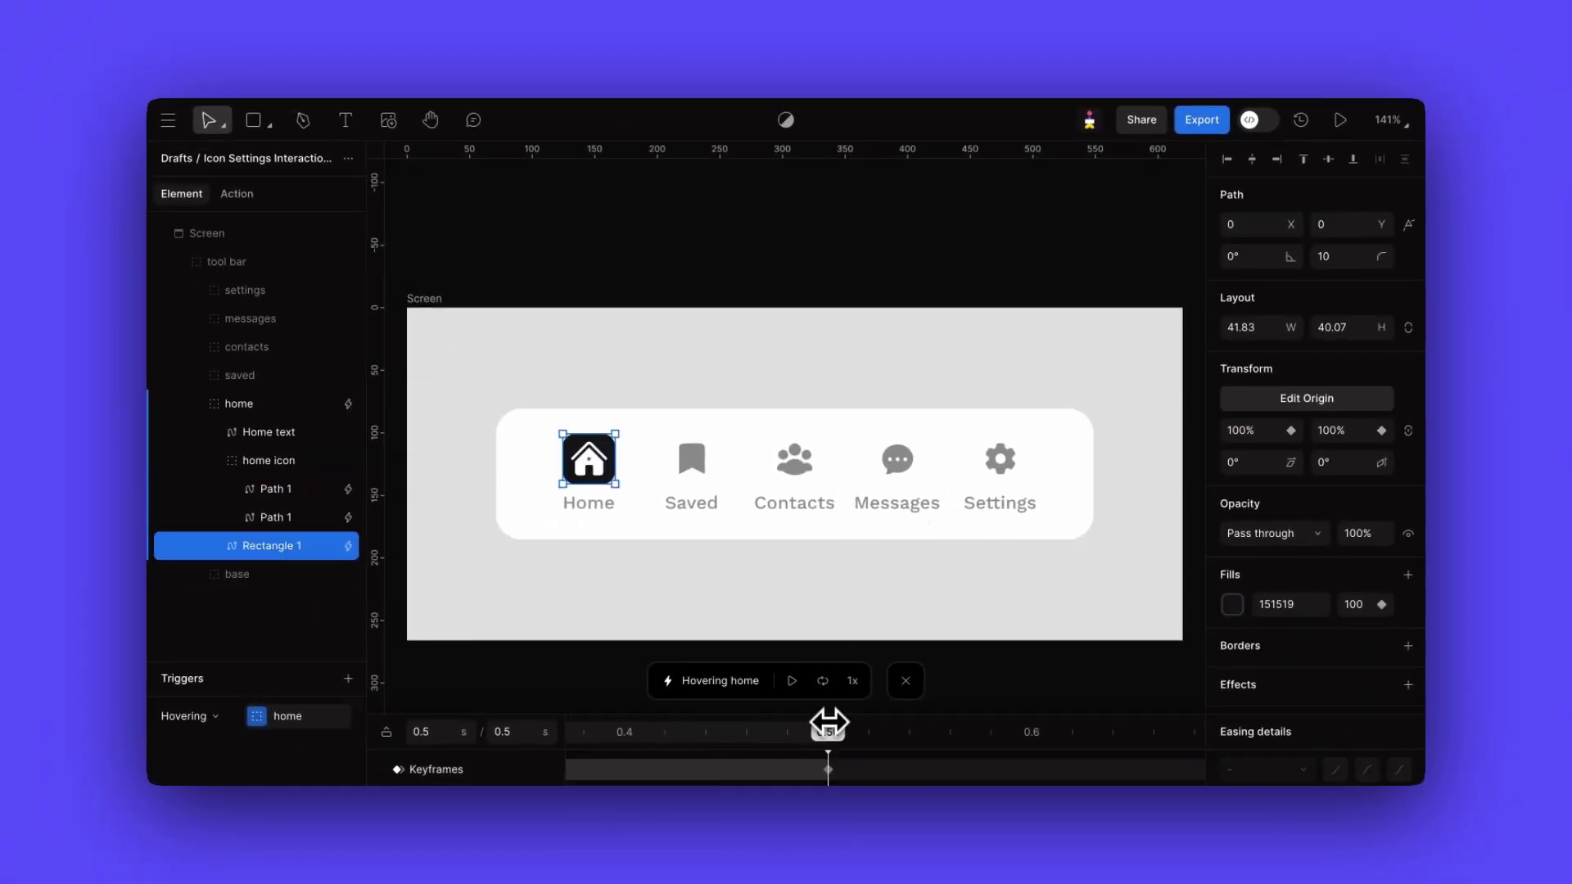
- Set the Home text fill to 000000 and review easing on the 0.50 s keyframes
click(289, 439)
text(000000)
key(Return)
click(829, 769)
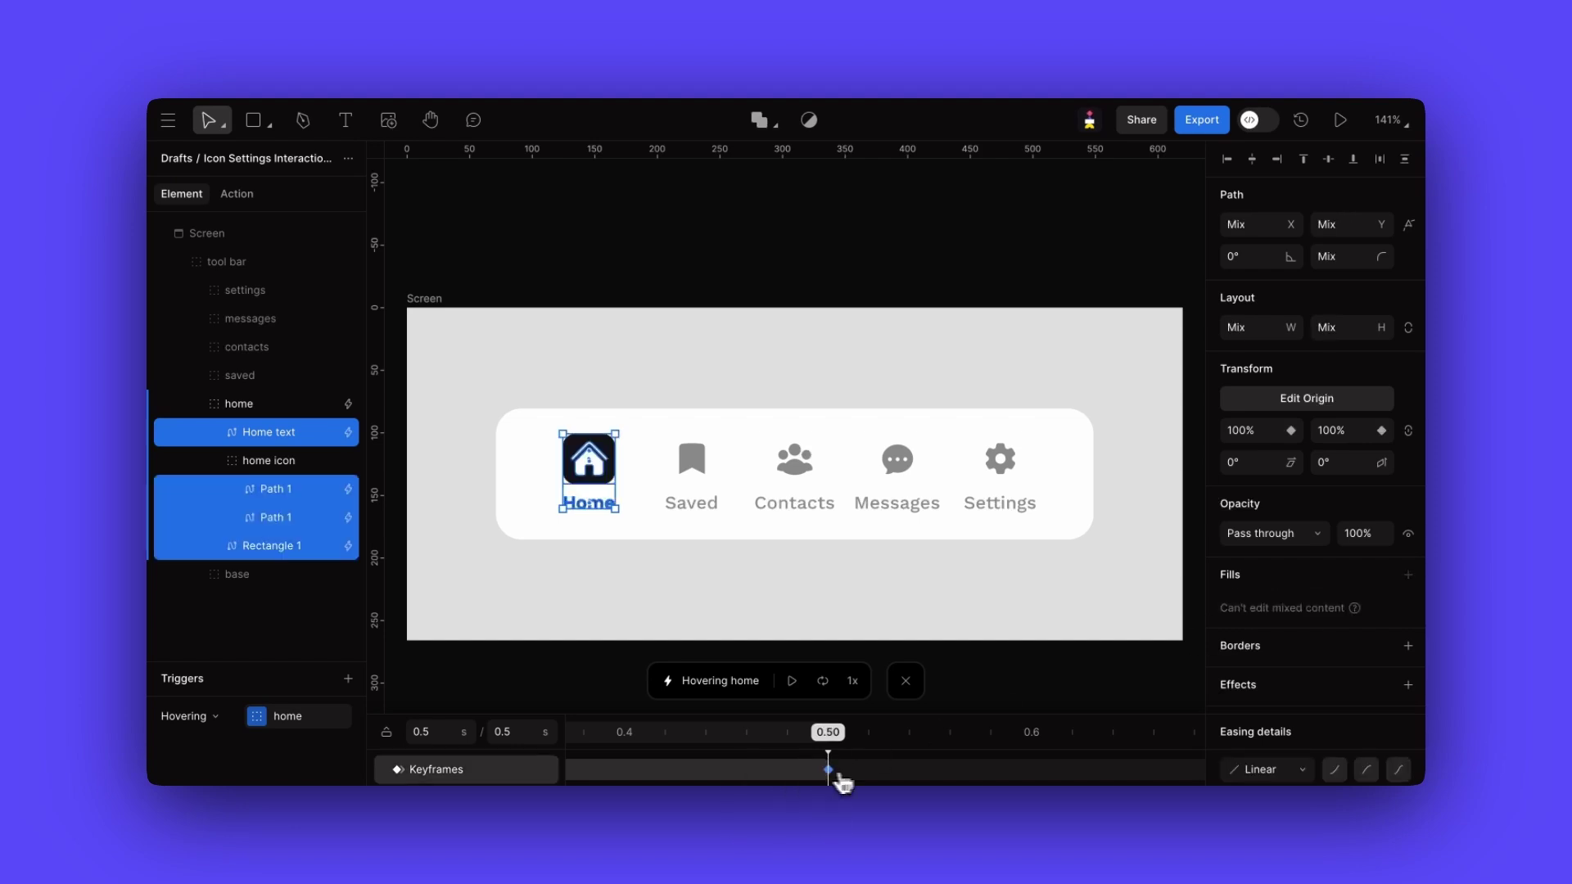
click(1268, 770)
click(1268, 615)
key(Escape)
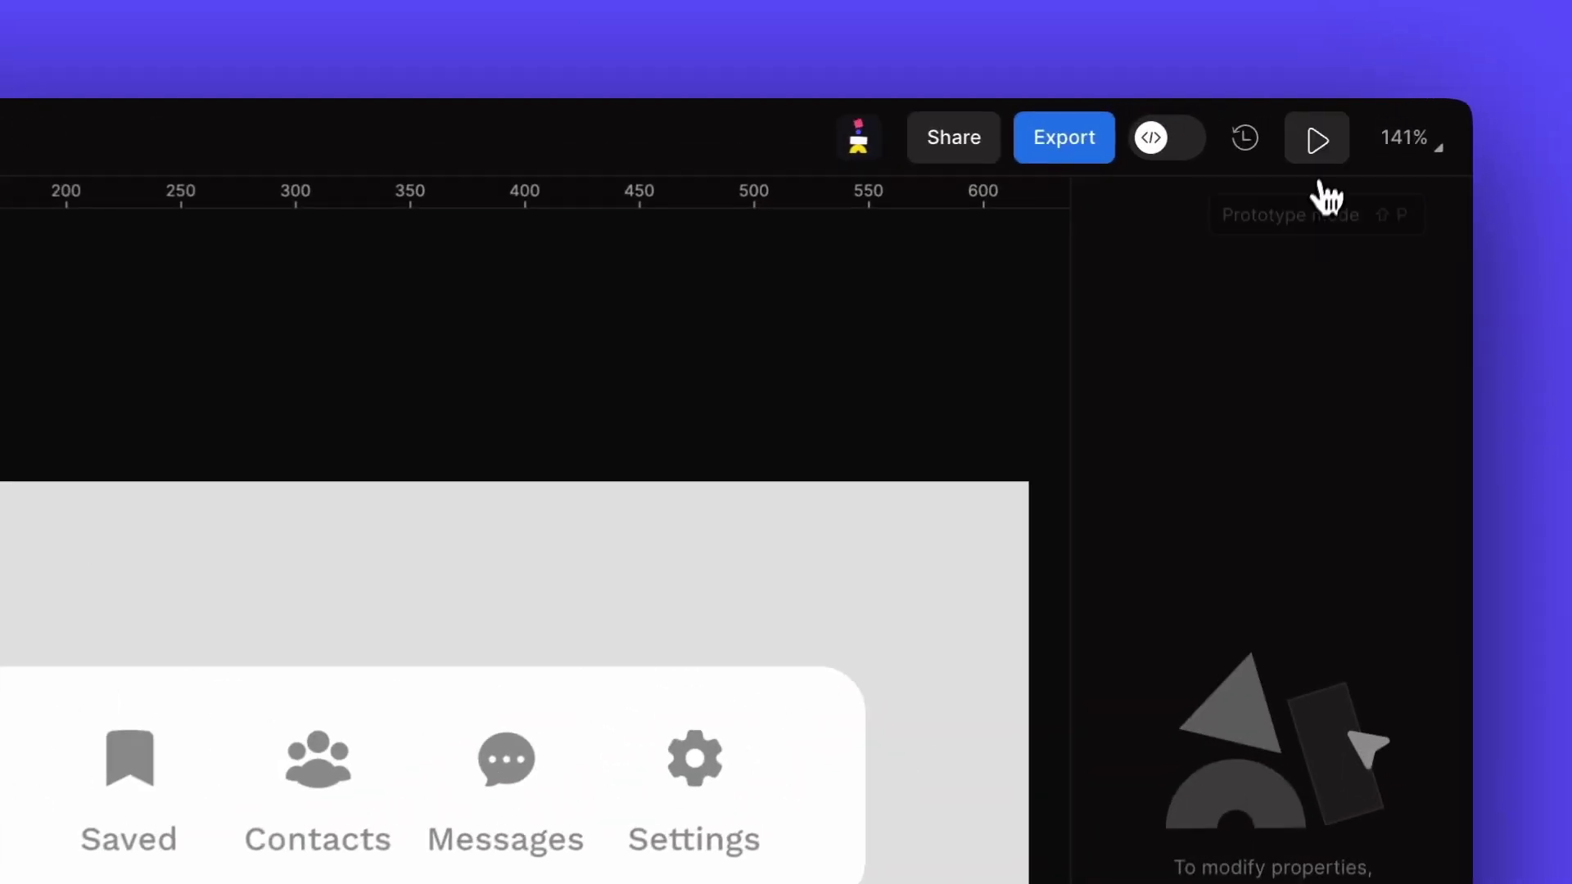
click(1340, 119)
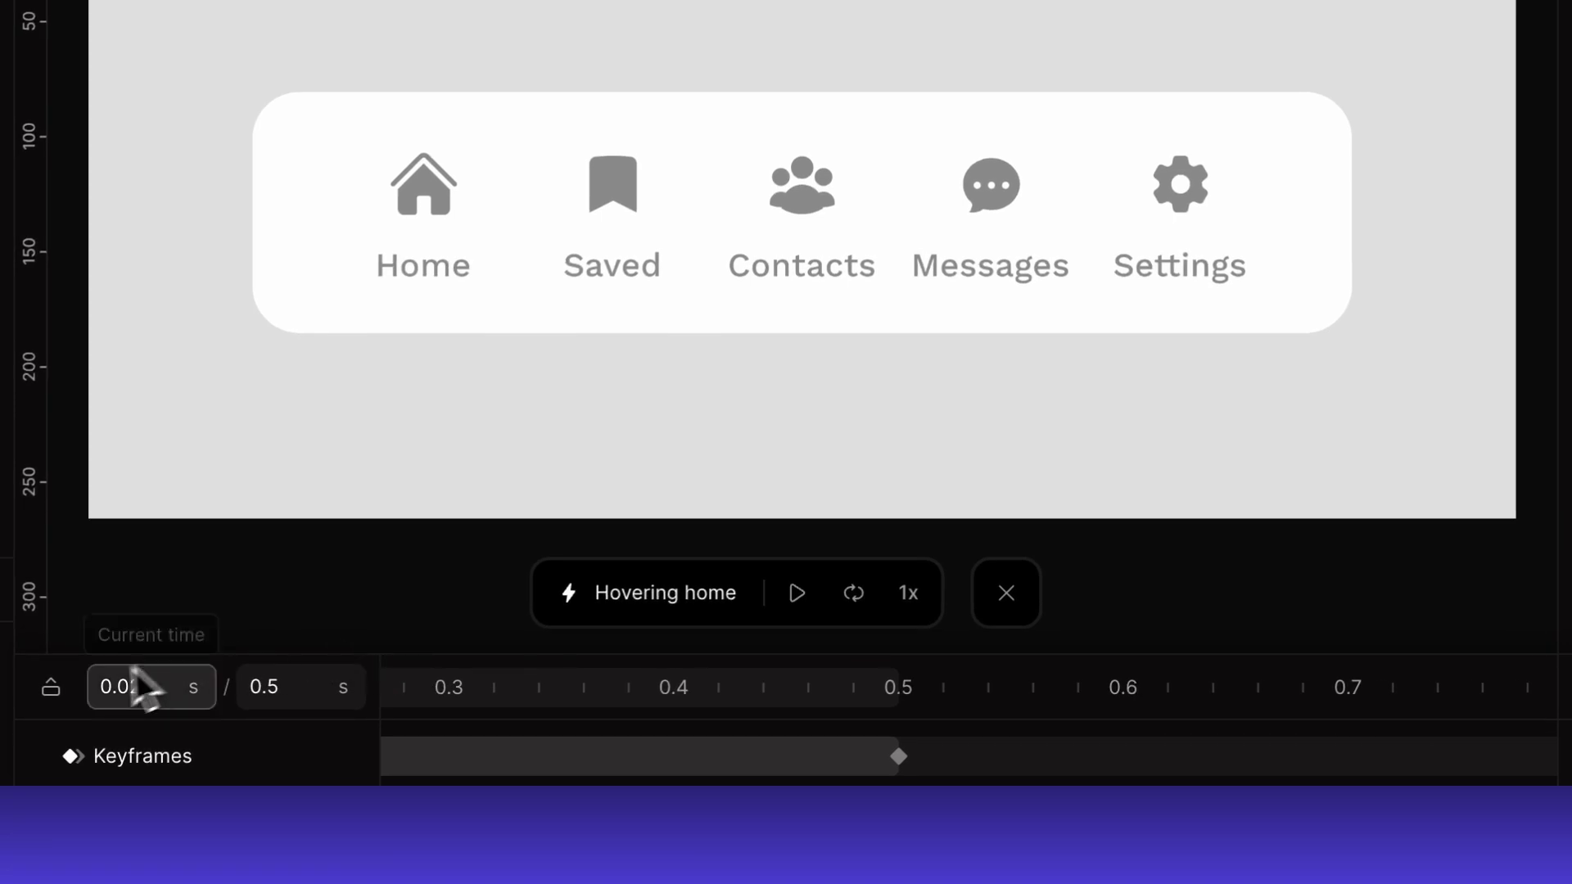
- Expand the timeline to show all animated tracks and select the Home text Color keyframe near 0.5 s
click(59, 690)
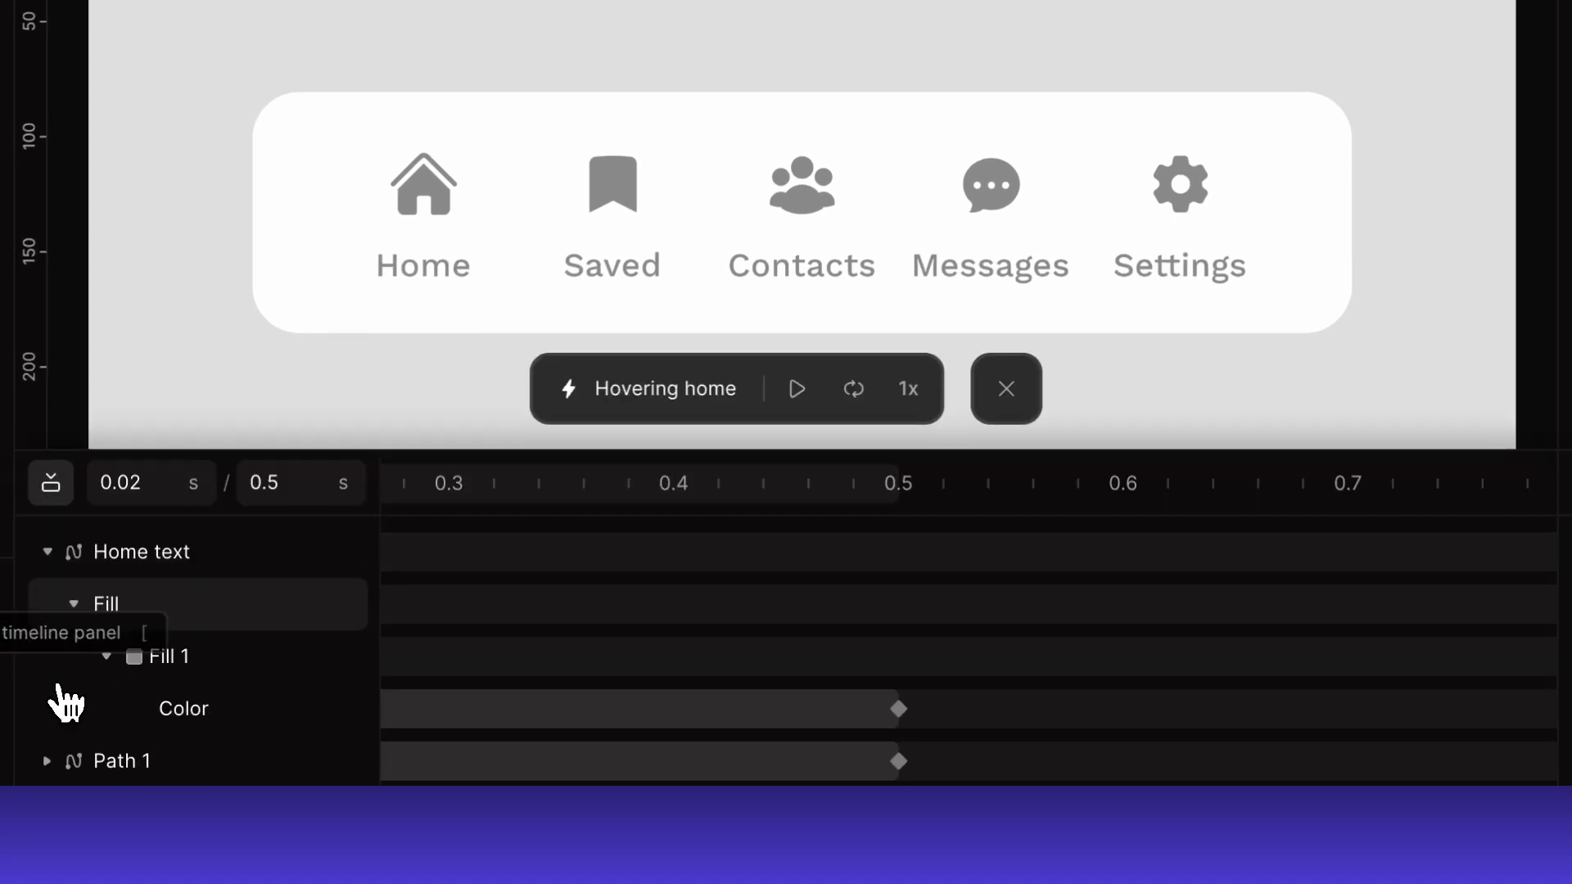
key(super+1)
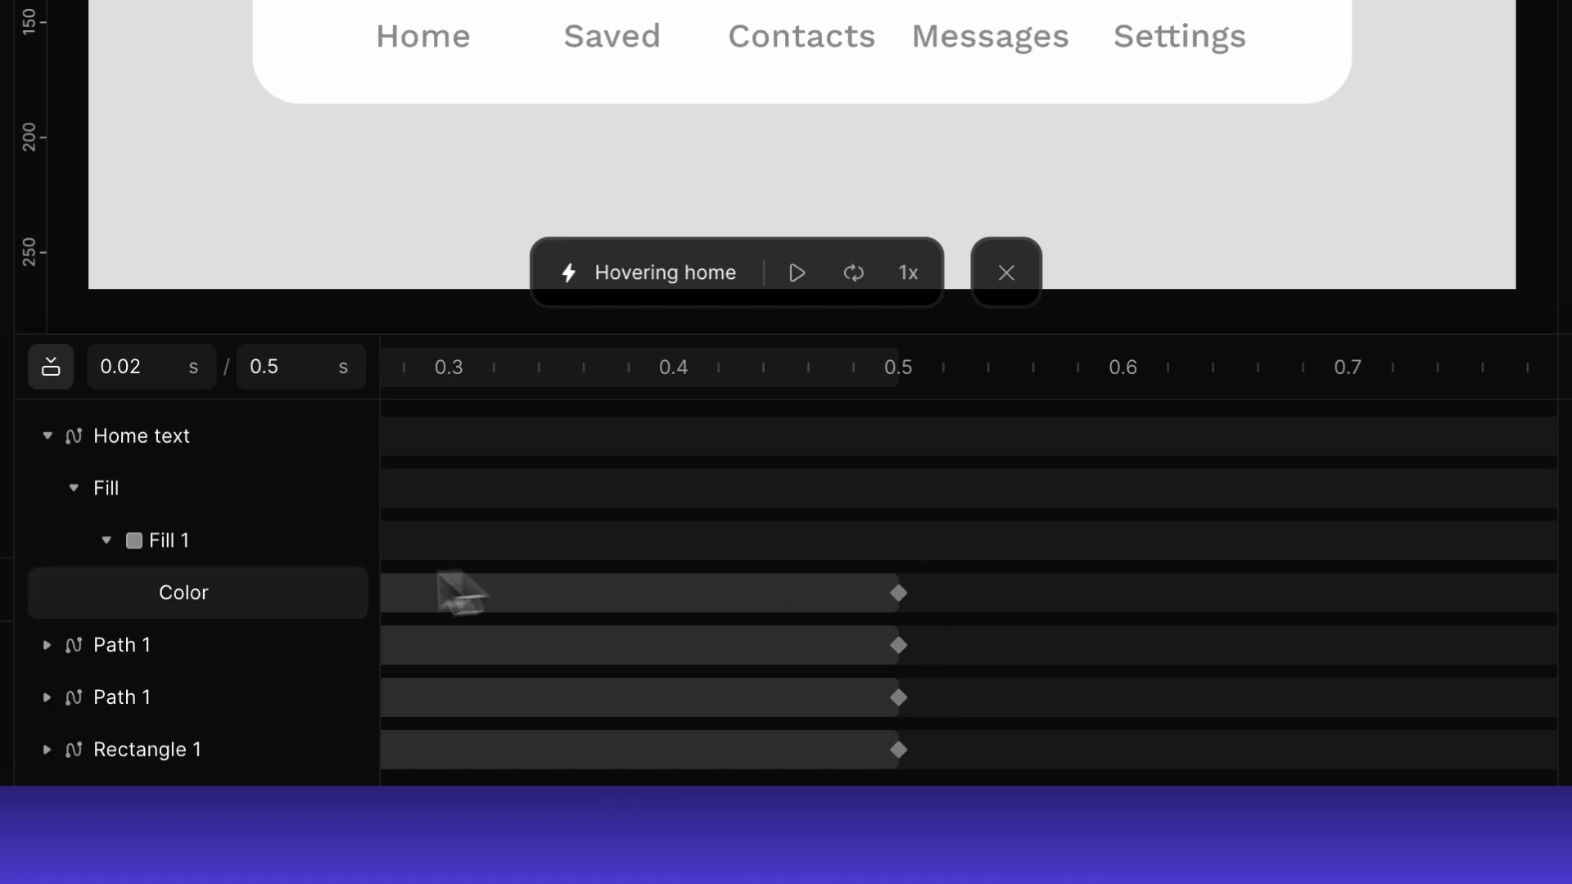
click(48, 646)
click(47, 646)
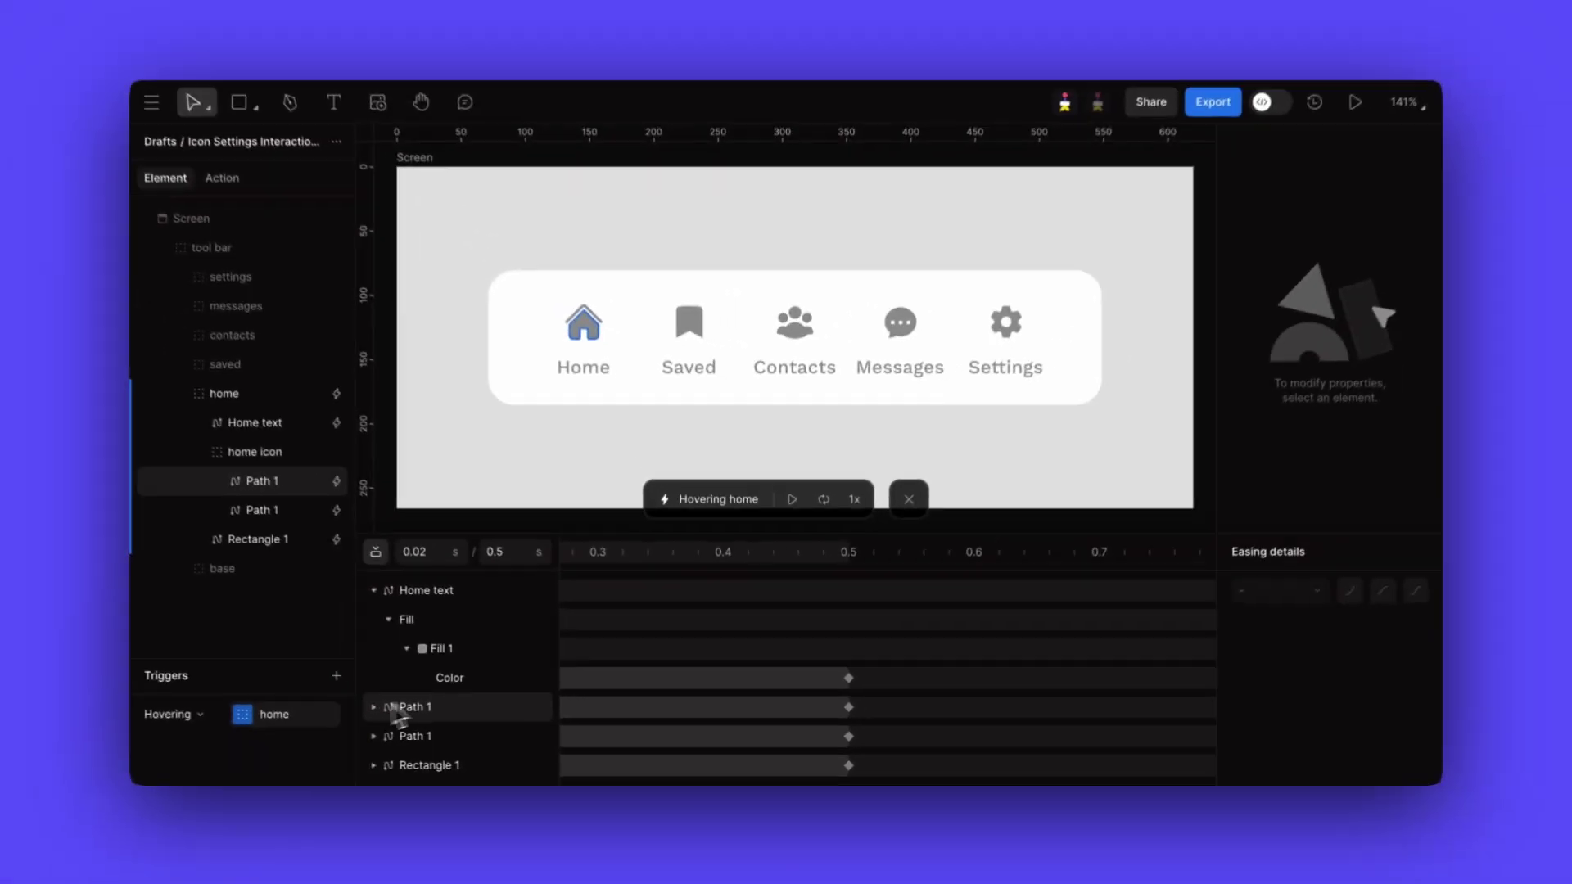
drag(848, 680, 837, 688)
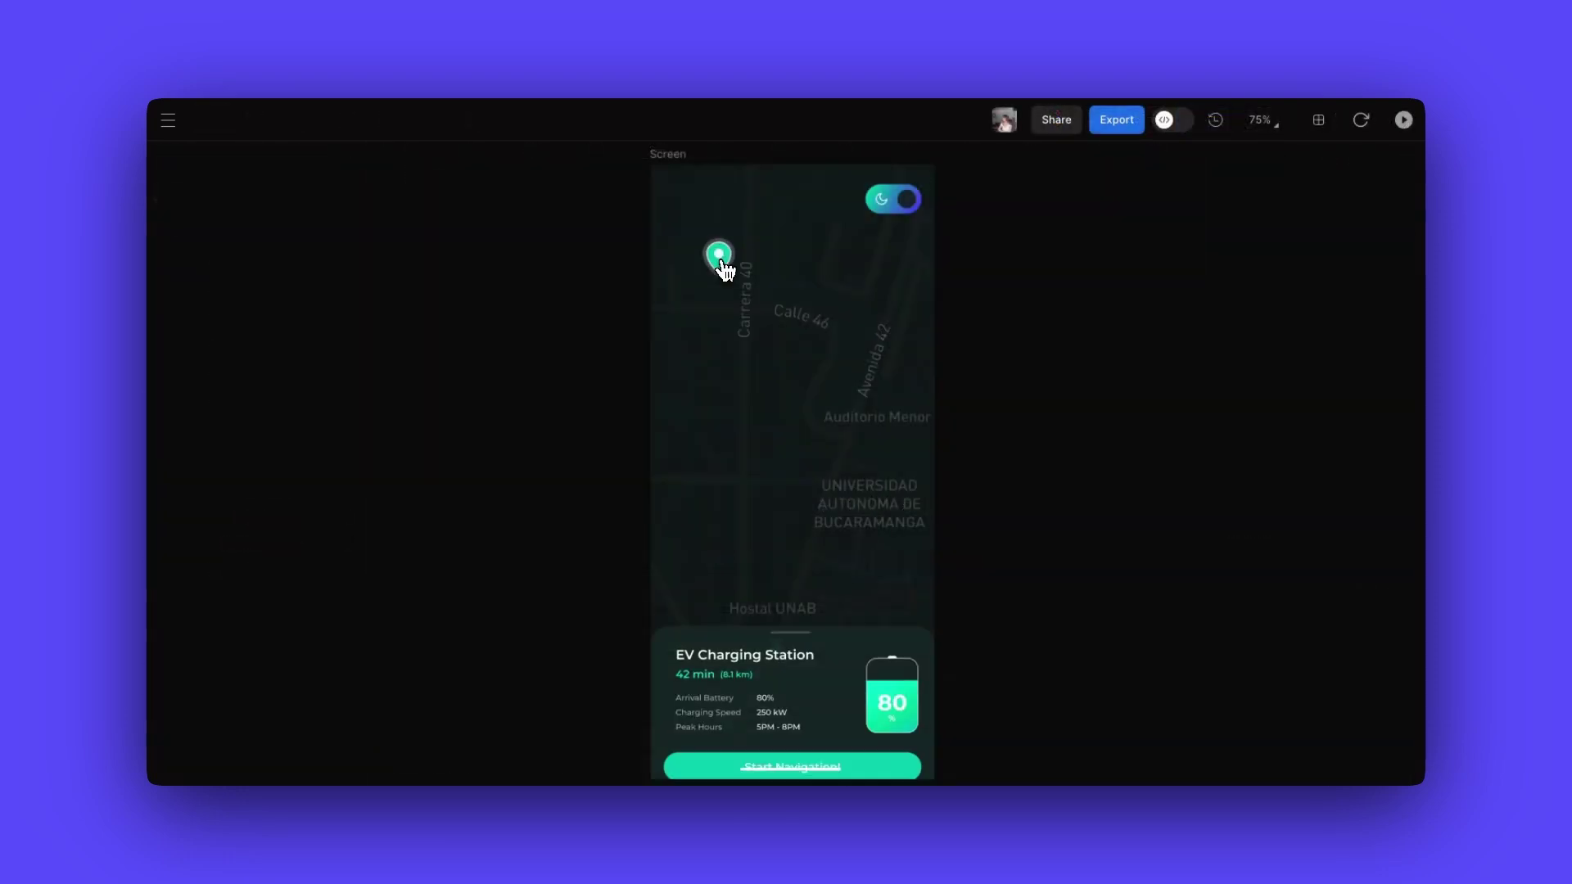
- Run the EV map navigation with a light/dark toggle, then slide the purple medal clip later
click(767, 737)
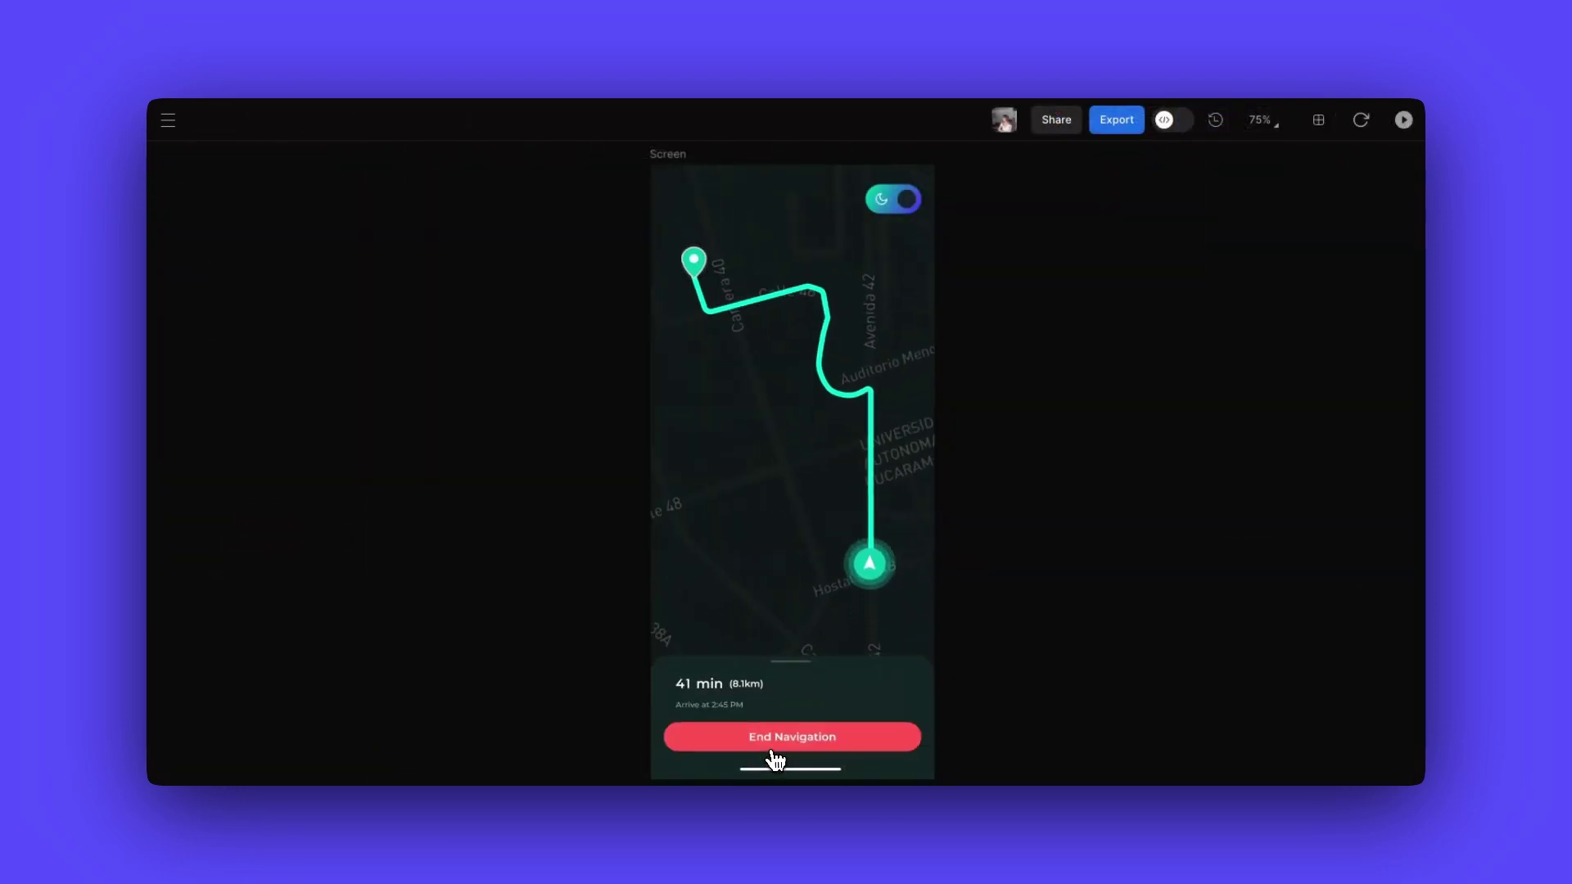
click(890, 211)
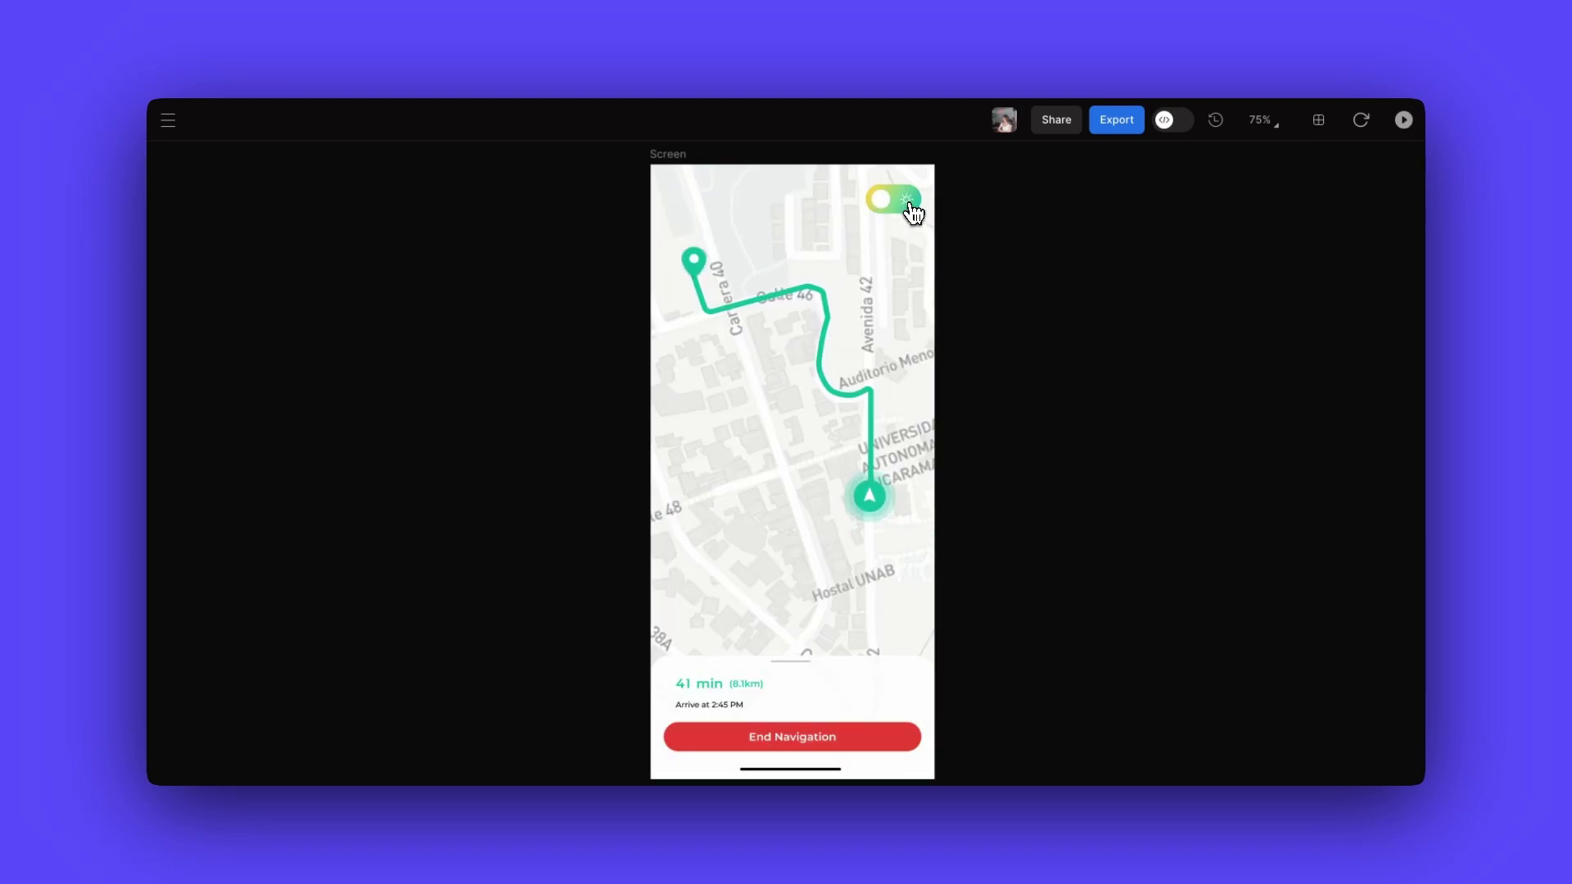
click(912, 211)
click(819, 737)
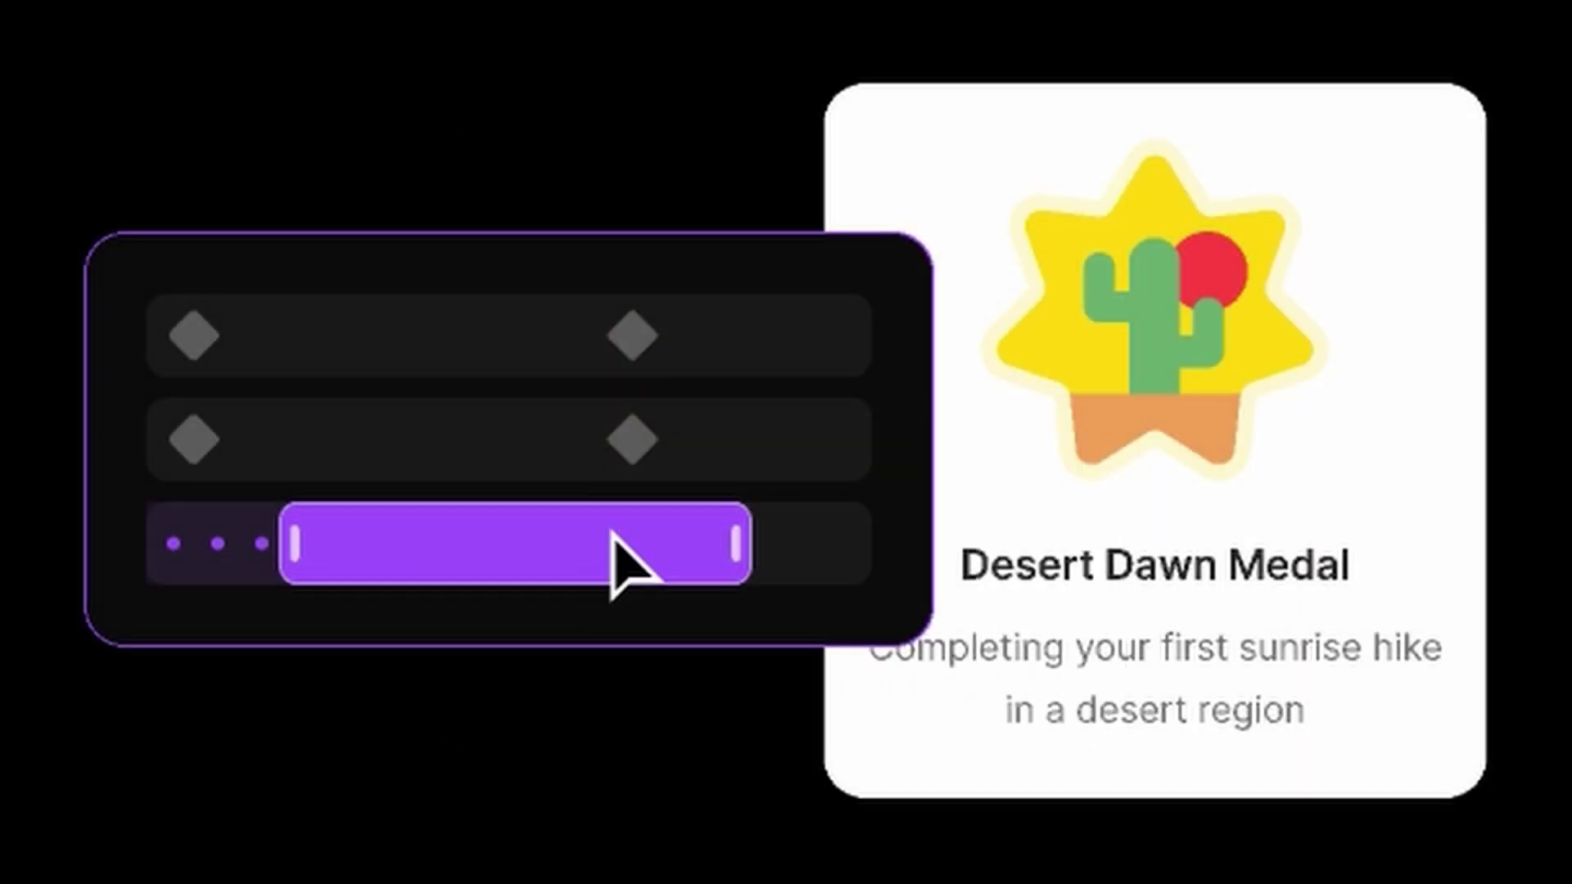
drag(613, 534, 705, 533)
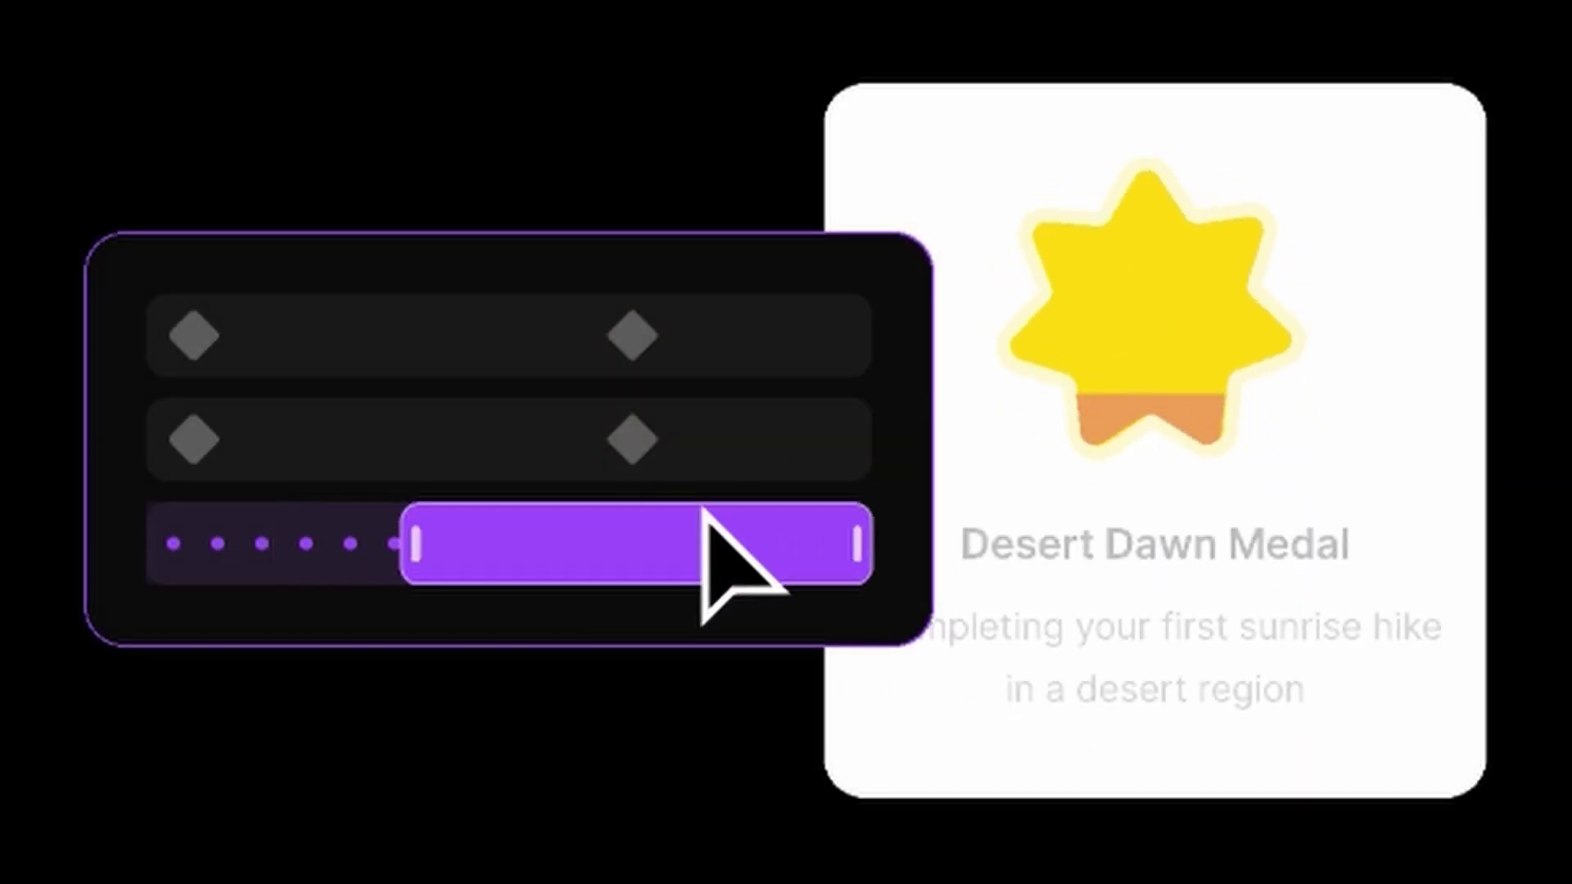